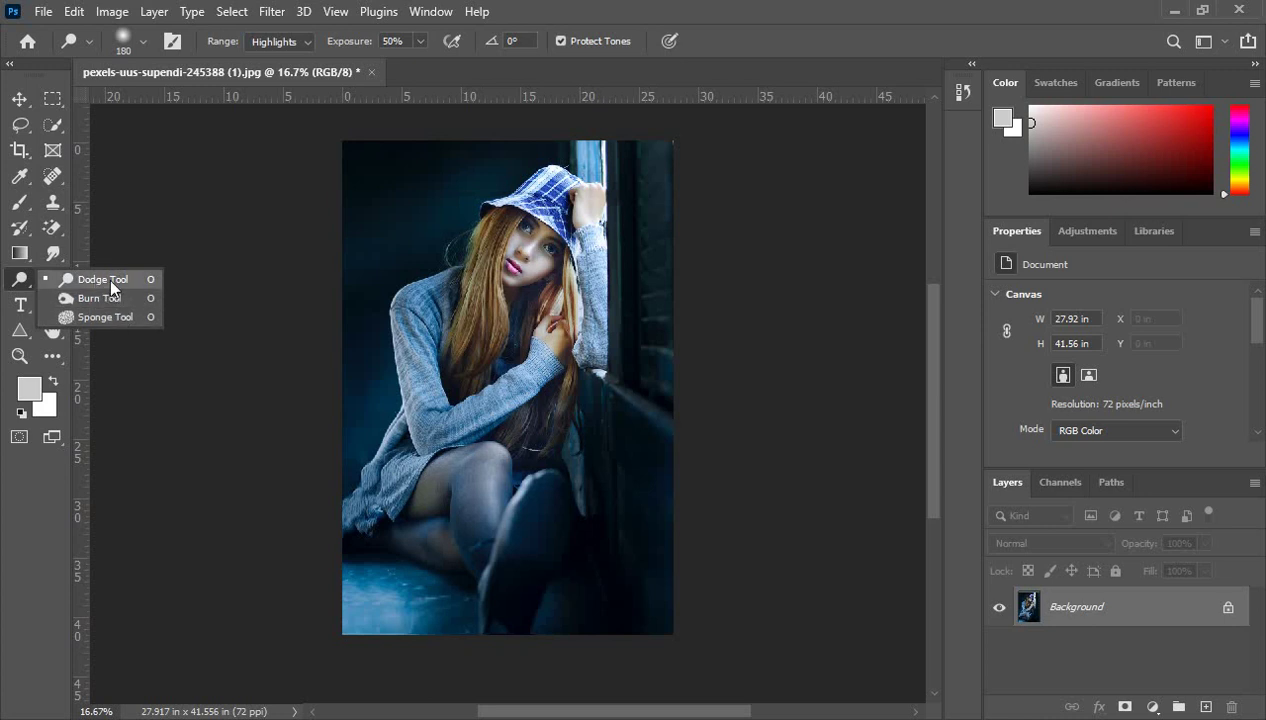
- Activate the Dodge tool and set its range to Shadows
{"action": "left_click", "coordinate": [109, 277]}
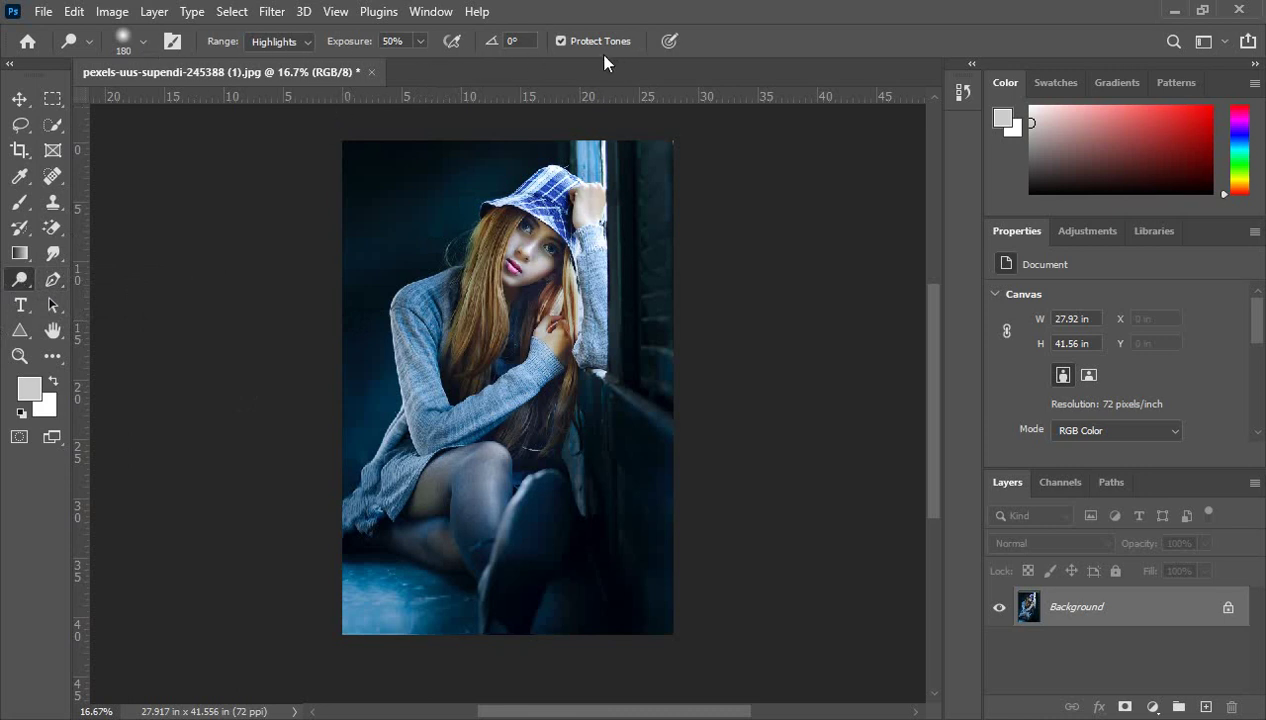
{"action": "left_click", "coordinate": [305, 41]}
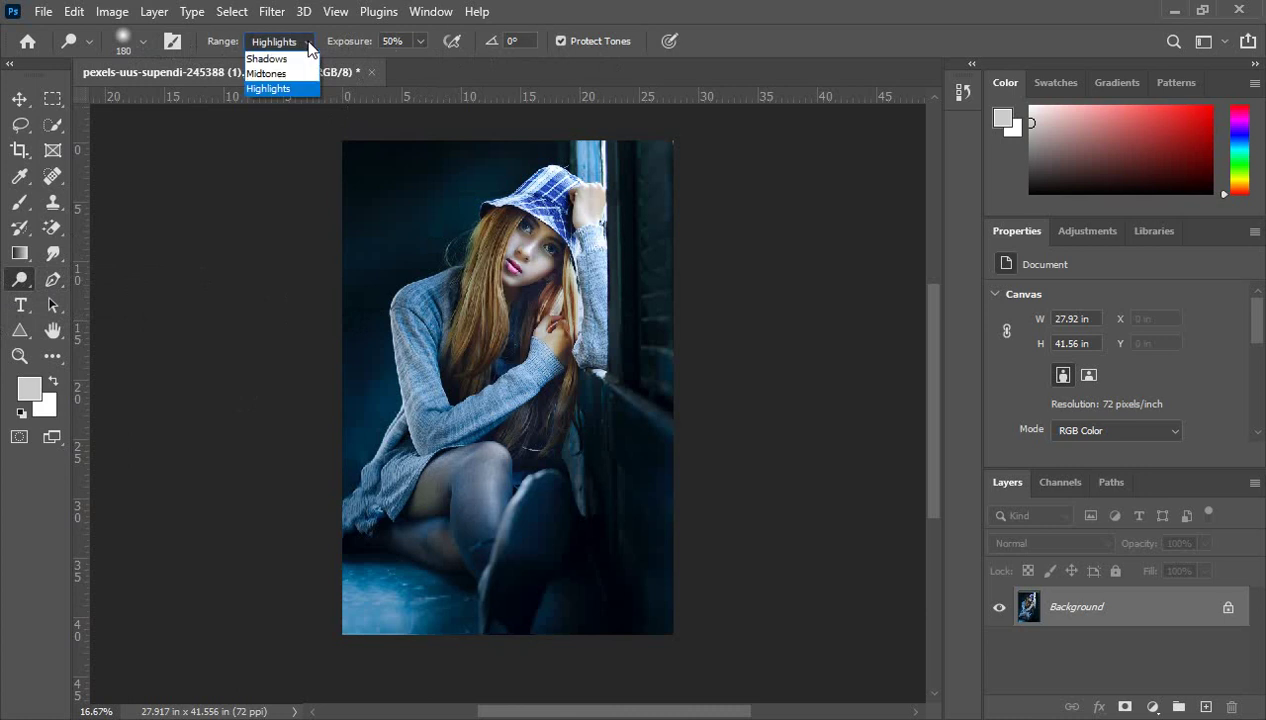
{"action": "left_click", "coordinate": [211, 47]}
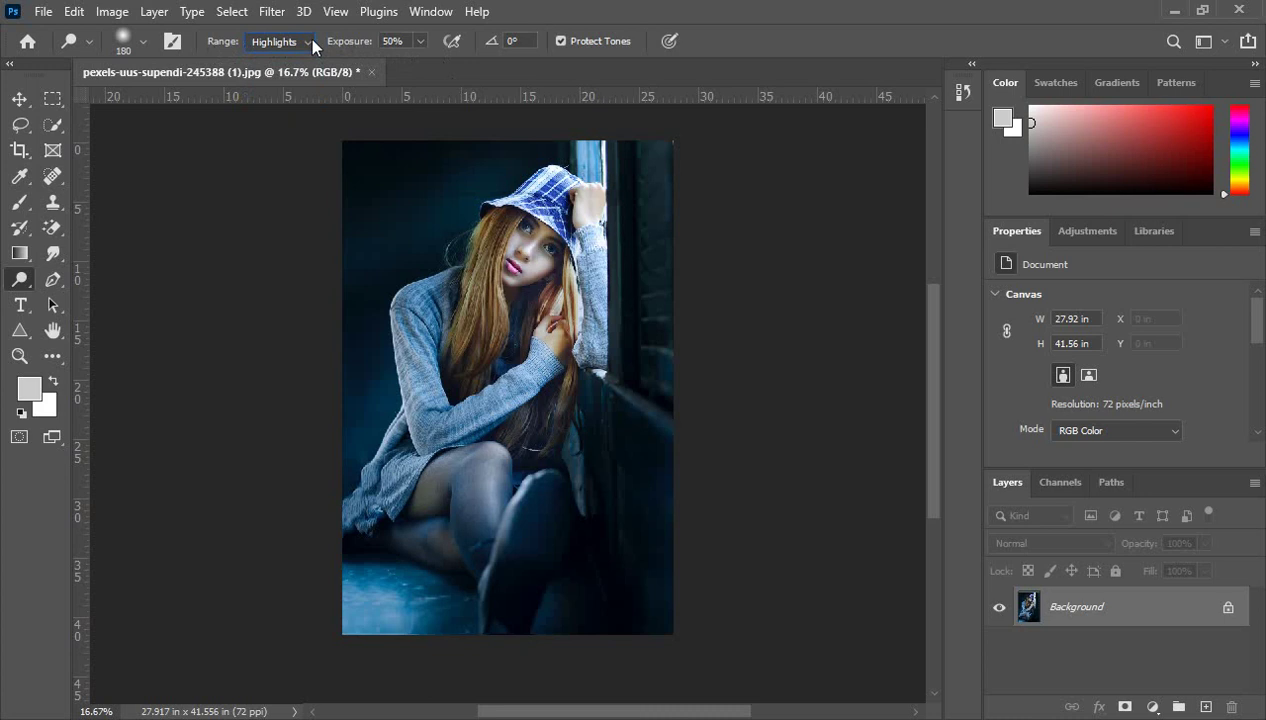
{"action": "left_click", "coordinate": [309, 41]}
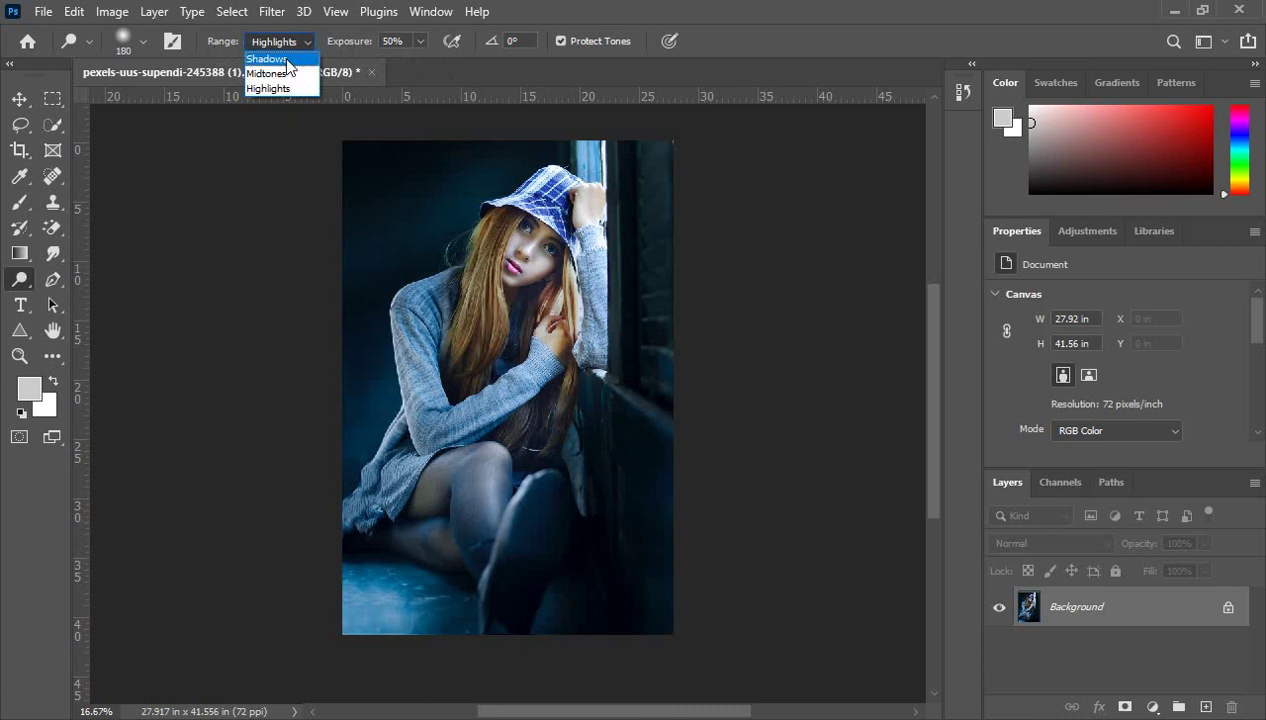
{"action": "left_click", "coordinate": [280, 60]}
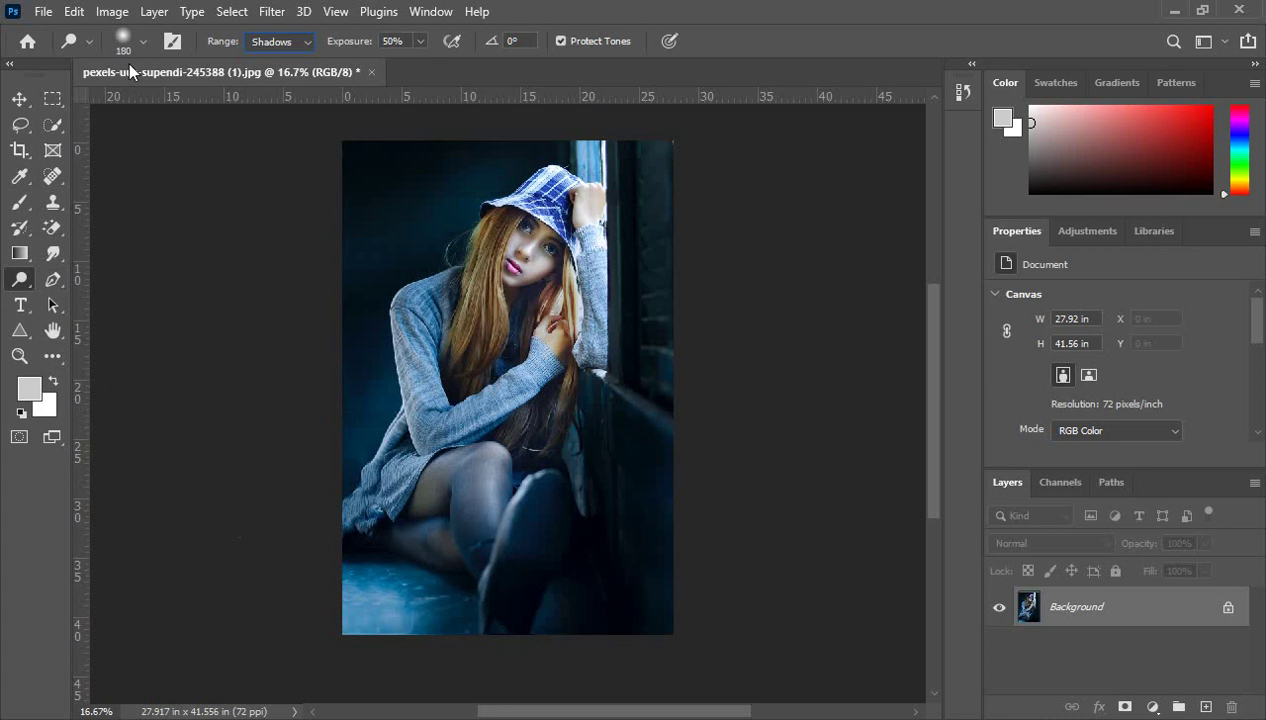
- Enlarge the dodge brush to 385 px and lighten the shadows around the sweater's hem at the photo's left edge
{"action": "left_click", "coordinate": [143, 42]}
{"action": "mouse_move", "coordinate": [169, 106]}
{"action": "left_mouse_down"}
{"action": "mouse_move", "coordinate": [237, 108]}
{"action": "mouse_move", "coordinate": [183, 106]}
{"action": "mouse_move", "coordinate": [218, 105]}
{"action": "left_mouse_up"}
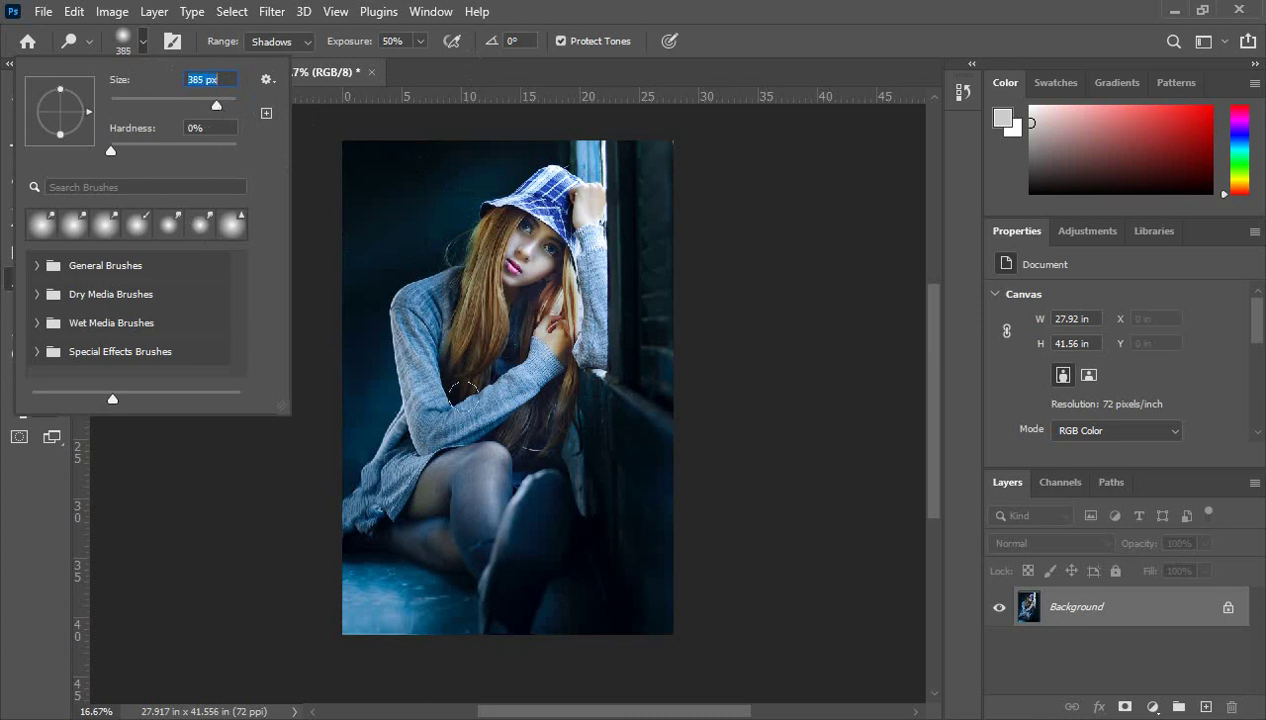
{"action": "left_click", "coordinate": [633, 77]}
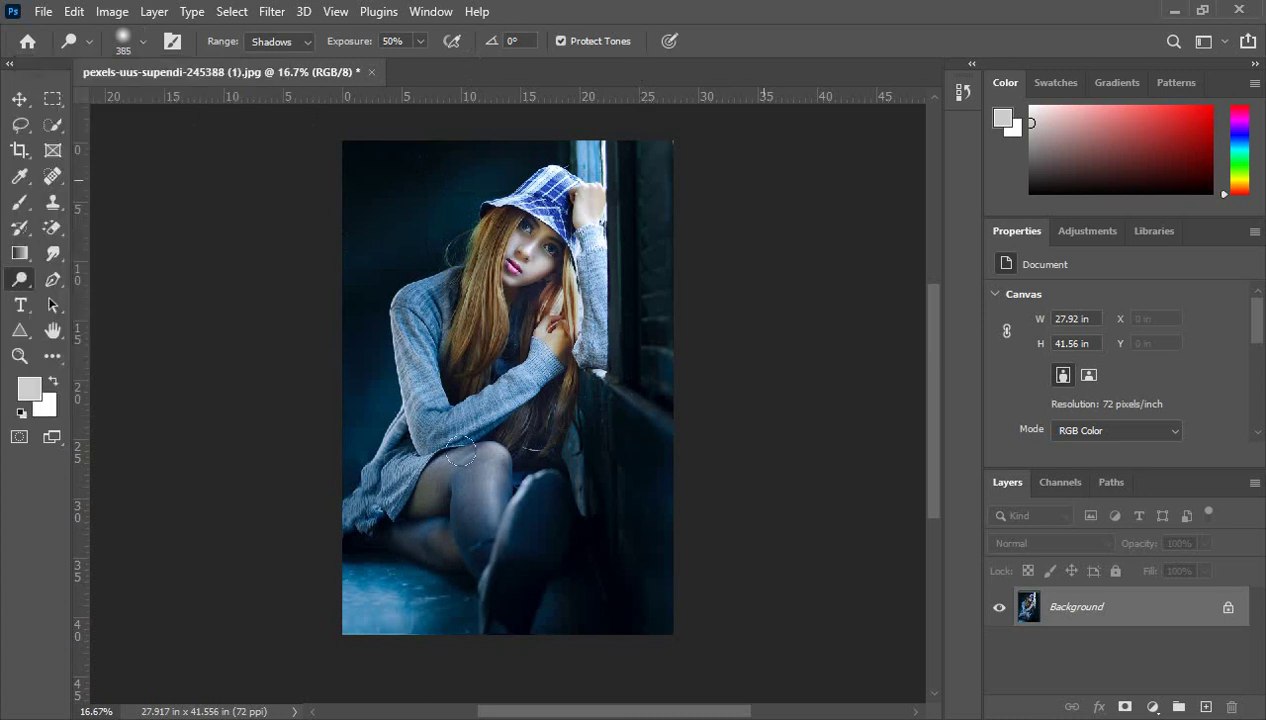
{"action": "mouse_move", "coordinate": [344, 525]}
{"action": "left_mouse_down"}
{"action": "mouse_move", "coordinate": [388, 564]}
{"action": "mouse_move", "coordinate": [318, 505]}
{"action": "mouse_move", "coordinate": [365, 546]}
{"action": "mouse_move", "coordinate": [355, 544]}
{"action": "mouse_move", "coordinate": [408, 569]}
{"action": "mouse_move", "coordinate": [347, 535]}
{"action": "mouse_move", "coordinate": [358, 555]}
{"action": "mouse_move", "coordinate": [472, 630]}
{"action": "mouse_move", "coordinate": [354, 542]}
{"action": "mouse_move", "coordinate": [317, 566]}
{"action": "mouse_move", "coordinate": [360, 545]}
{"action": "mouse_move", "coordinate": [320, 513]}
{"action": "mouse_move", "coordinate": [410, 601]}
{"action": "mouse_move", "coordinate": [358, 570]}
{"action": "mouse_move", "coordinate": [334, 528]}
{"action": "left_mouse_up"}
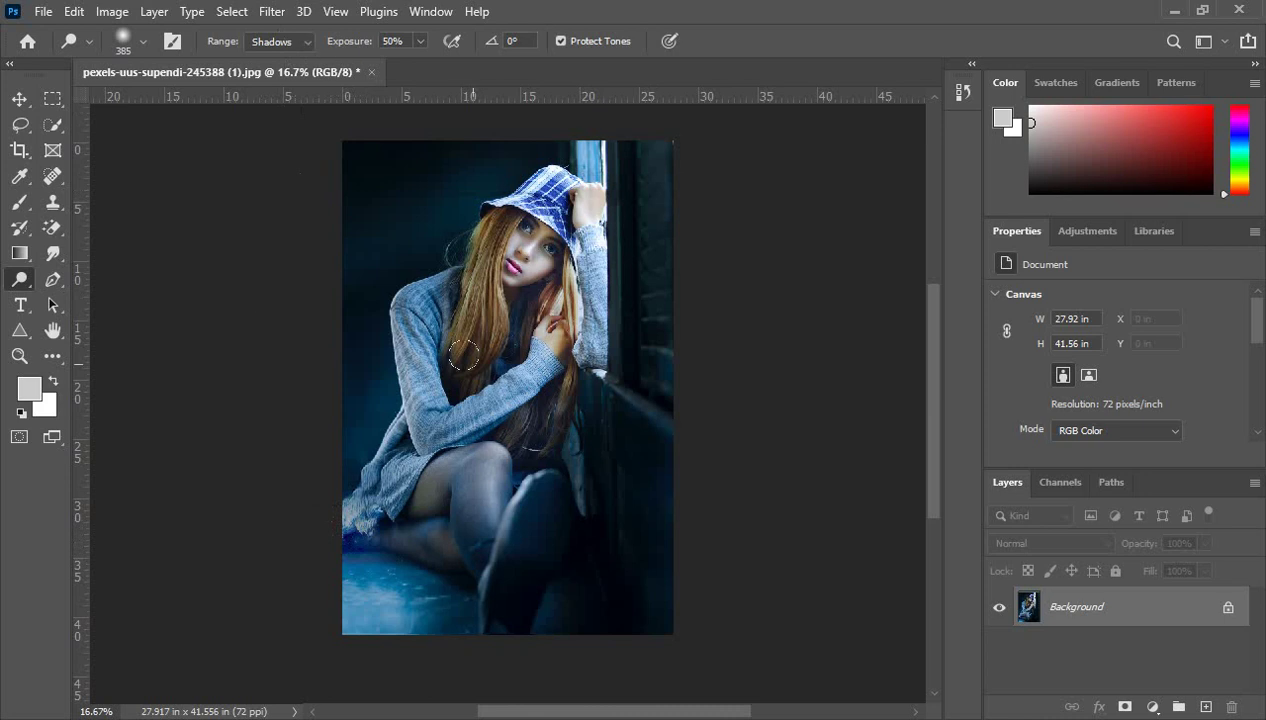
- Keep the Dodge range on Shadows, set the exposure to 25% and reduce the brush size to 150 px
{"action": "left_click", "coordinate": [290, 41]}
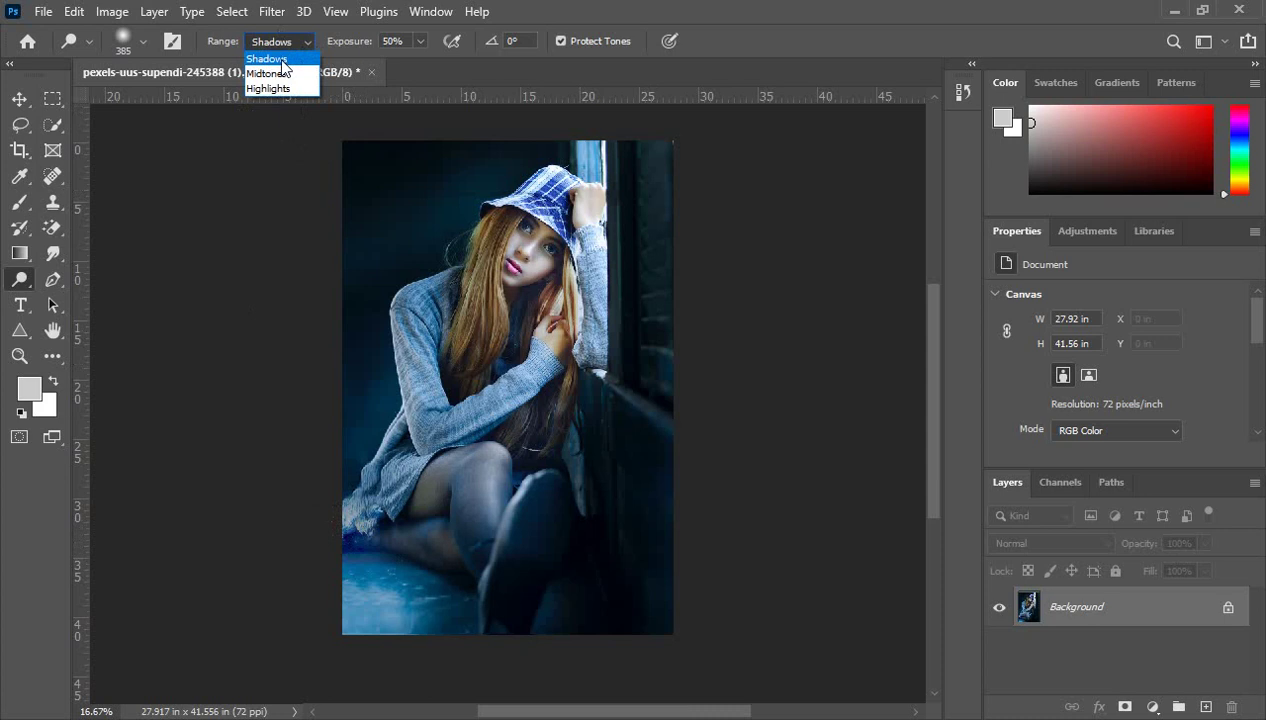
{"action": "left_click", "coordinate": [282, 57]}
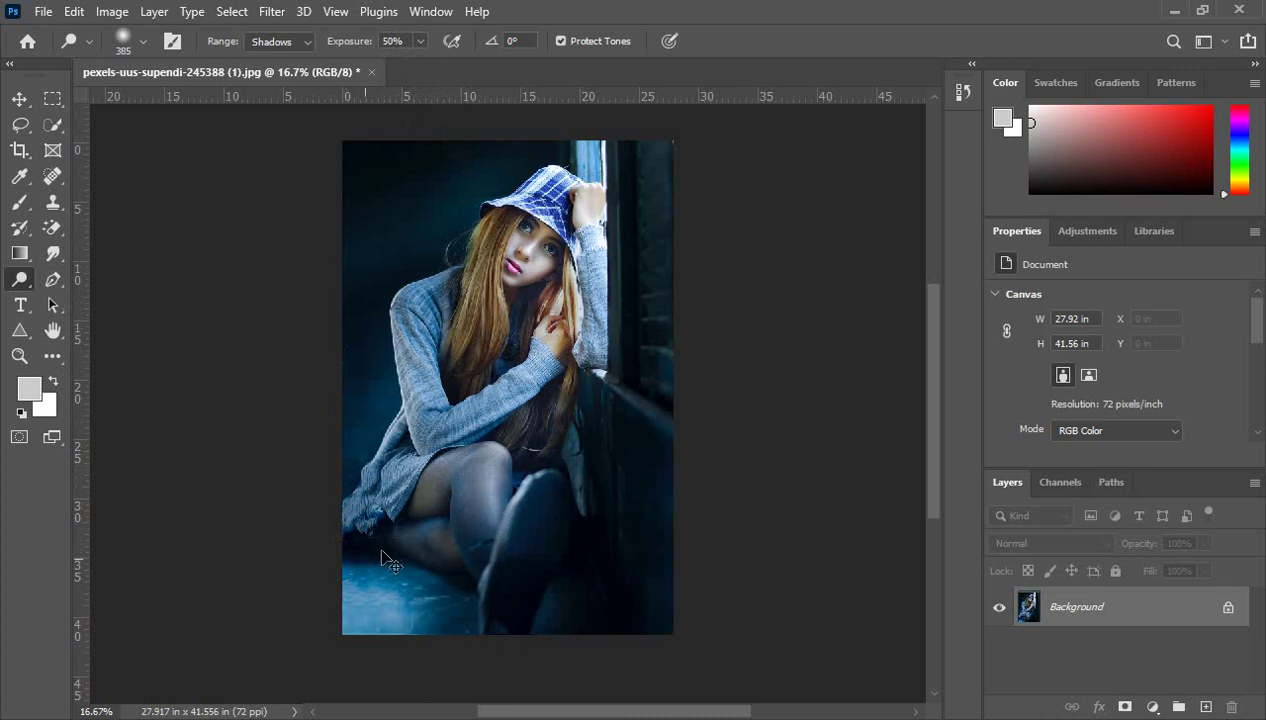
{"action": "left_click", "coordinate": [420, 41]}
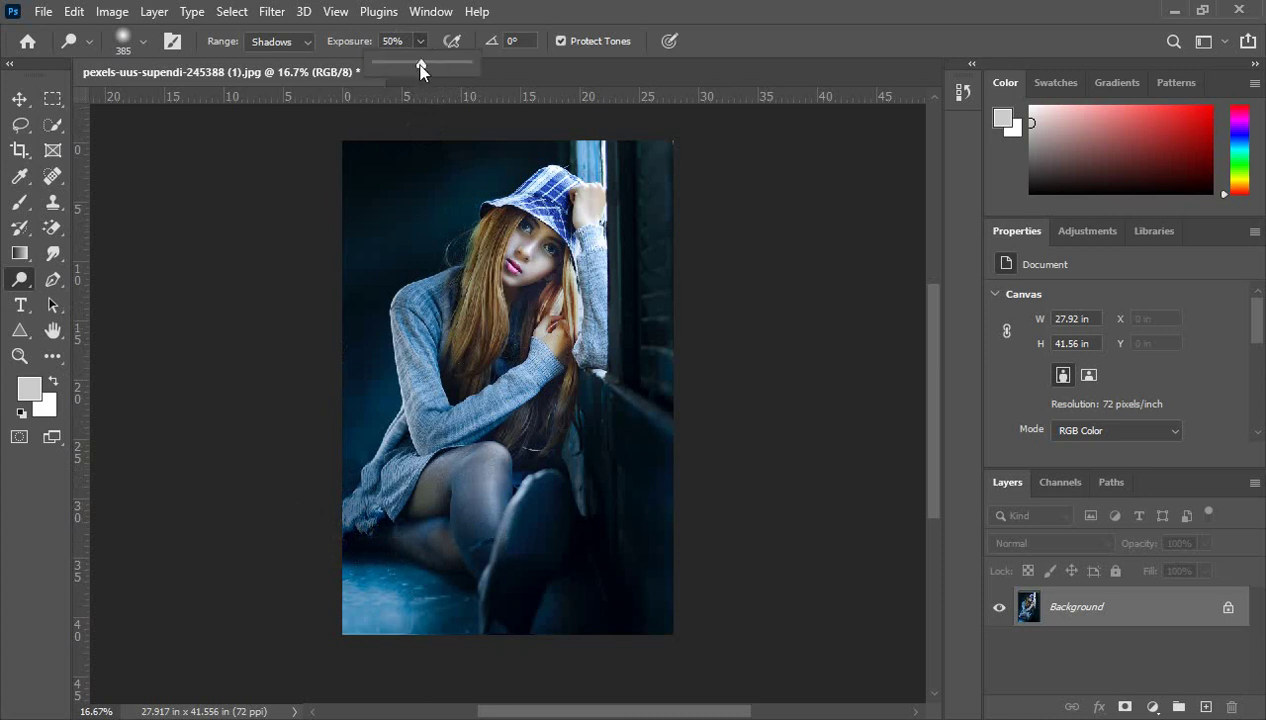
{"action": "left_click_drag", "start_coordinate": [422, 62], "coordinate": [414, 65]}
{"action": "left_click", "coordinate": [356, 544]}
{"action": "key", "text": "["}
{"action": "key", "text": "["}
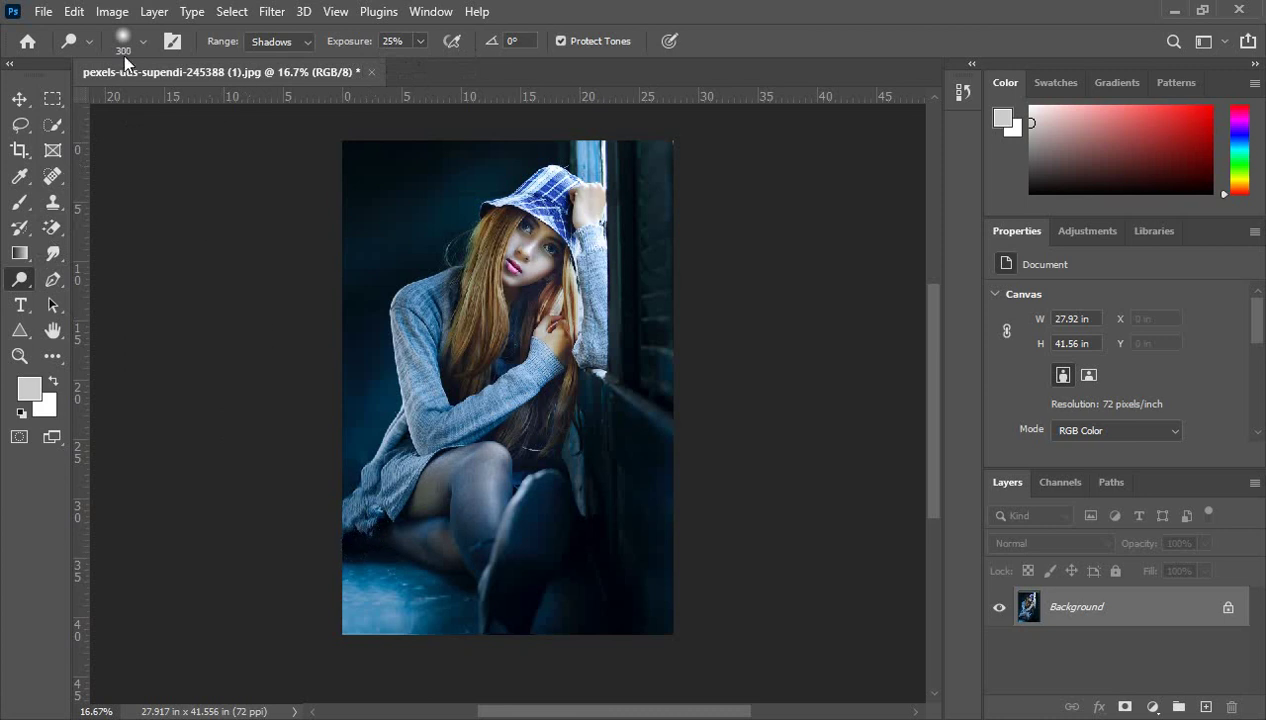
{"action": "key", "text": "["}
{"action": "key", "text": "["}
{"action": "key", "text": "["}
- Dodge the shadows on the dark floor just below the sweater's hem
{"action": "mouse_move", "coordinate": [364, 554]}
{"action": "left_mouse_down"}
{"action": "mouse_move", "coordinate": [390, 565]}
{"action": "mouse_move", "coordinate": [353, 565]}
{"action": "mouse_move", "coordinate": [387, 572]}
{"action": "left_mouse_up"}
{"action": "left_click", "coordinate": [362, 560], "text": "ctrl"}
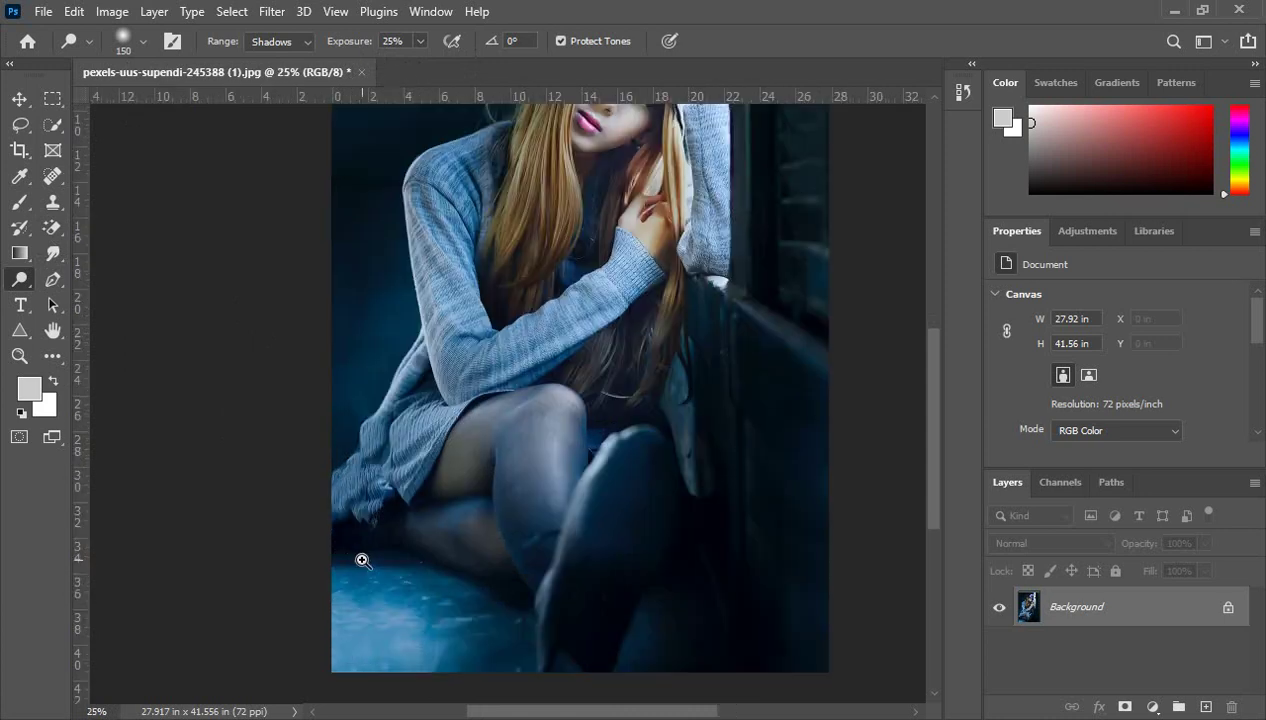
{"action": "left_click", "coordinate": [362, 560], "text": "ctrl"}
{"action": "left_click", "coordinate": [362, 560], "text": "ctrl"}
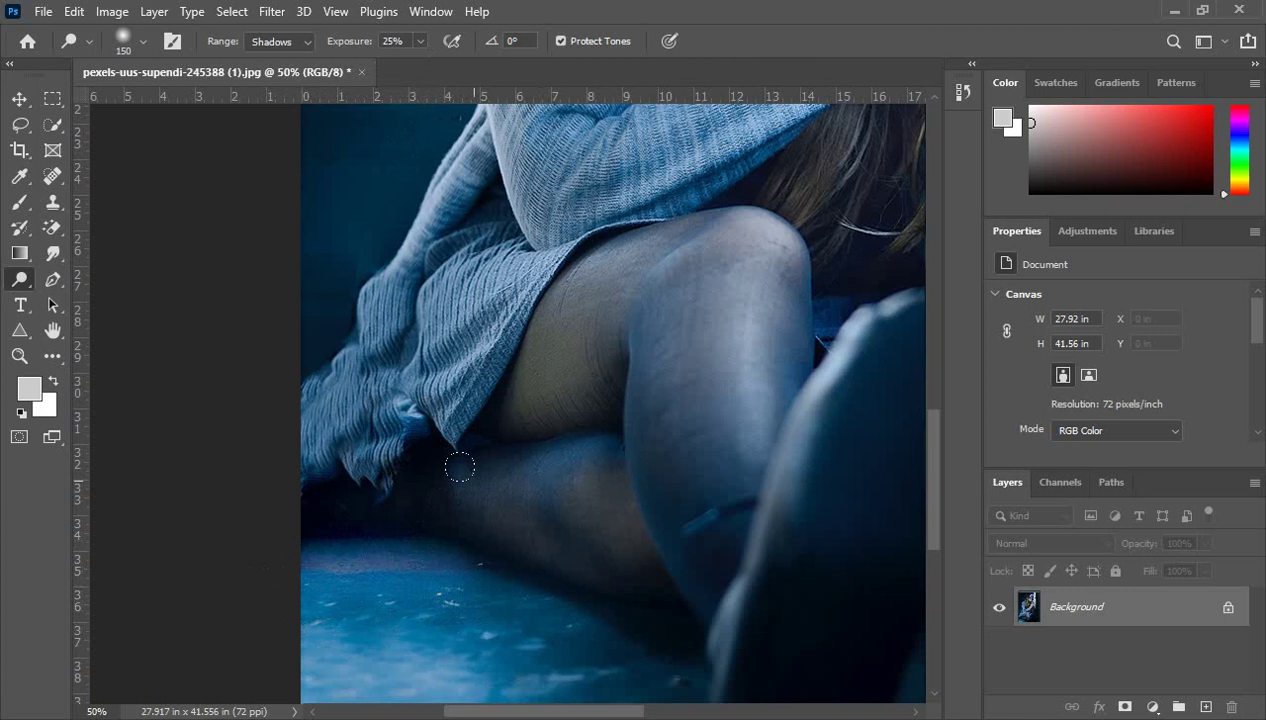
- Change the Dodge range to Midtones and lighten the blue floor beneath the legs
{"action": "left_click", "coordinate": [307, 48]}
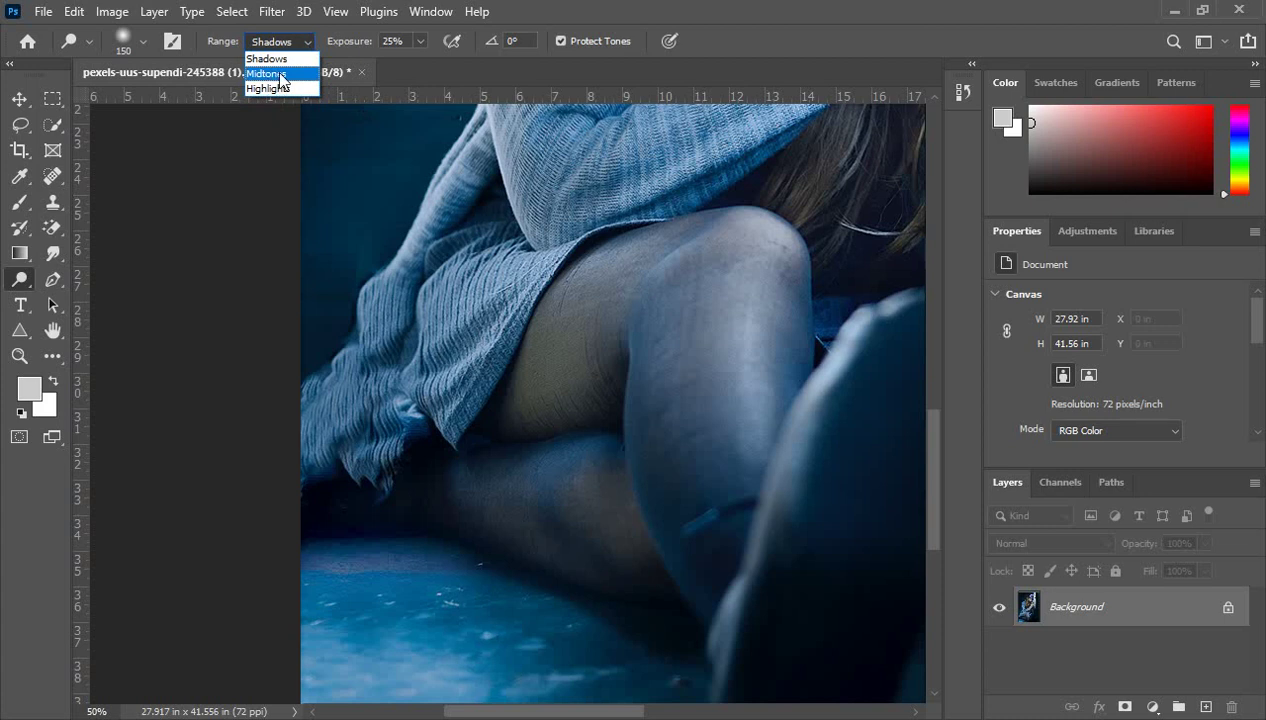
{"action": "left_click", "coordinate": [279, 76]}
{"action": "mouse_move", "coordinate": [303, 528]}
{"action": "left_mouse_down"}
{"action": "mouse_move", "coordinate": [310, 550]}
{"action": "mouse_move", "coordinate": [424, 557]}
{"action": "mouse_move", "coordinate": [345, 565]}
{"action": "mouse_move", "coordinate": [329, 585]}
{"action": "mouse_move", "coordinate": [417, 585]}
{"action": "left_mouse_up"}
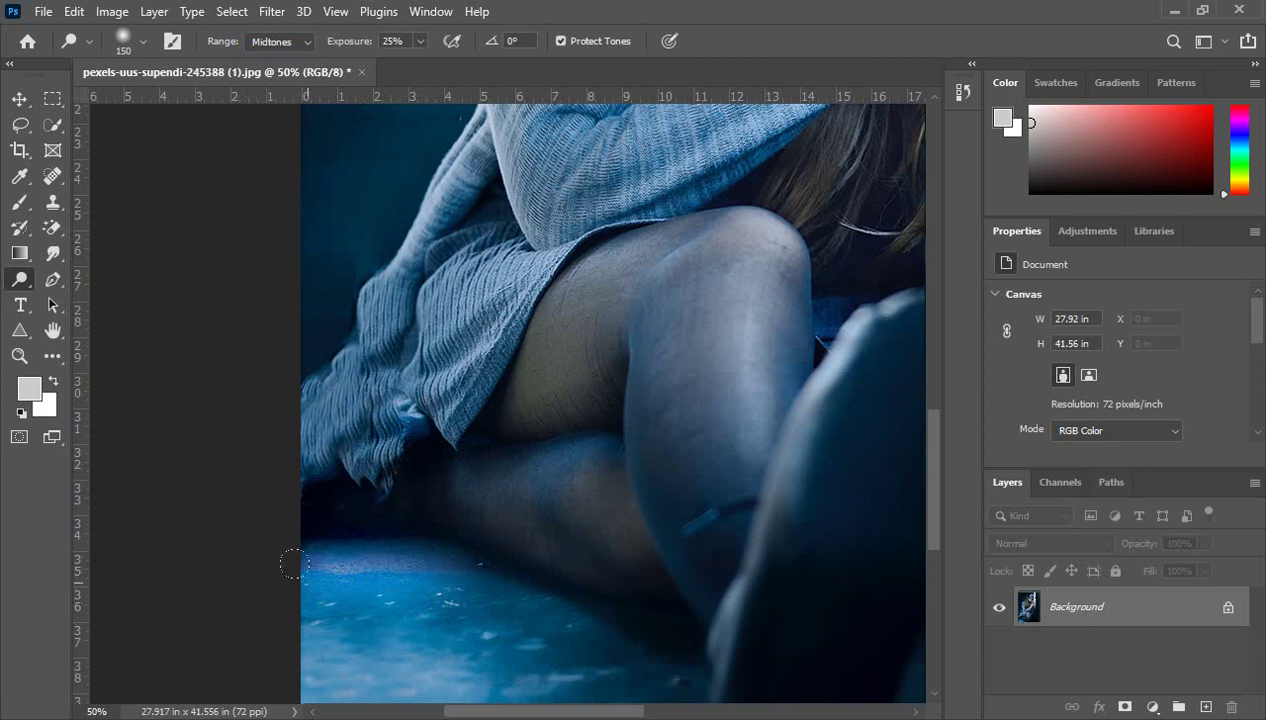
{"action": "mouse_move", "coordinate": [294, 563]}
{"action": "left_mouse_down"}
{"action": "mouse_move", "coordinate": [384, 574]}
{"action": "mouse_move", "coordinate": [275, 591]}
{"action": "left_mouse_up"}
{"action": "scroll", "coordinate": [383, 587], "scroll_direction": "down", "scroll_amount": 1}
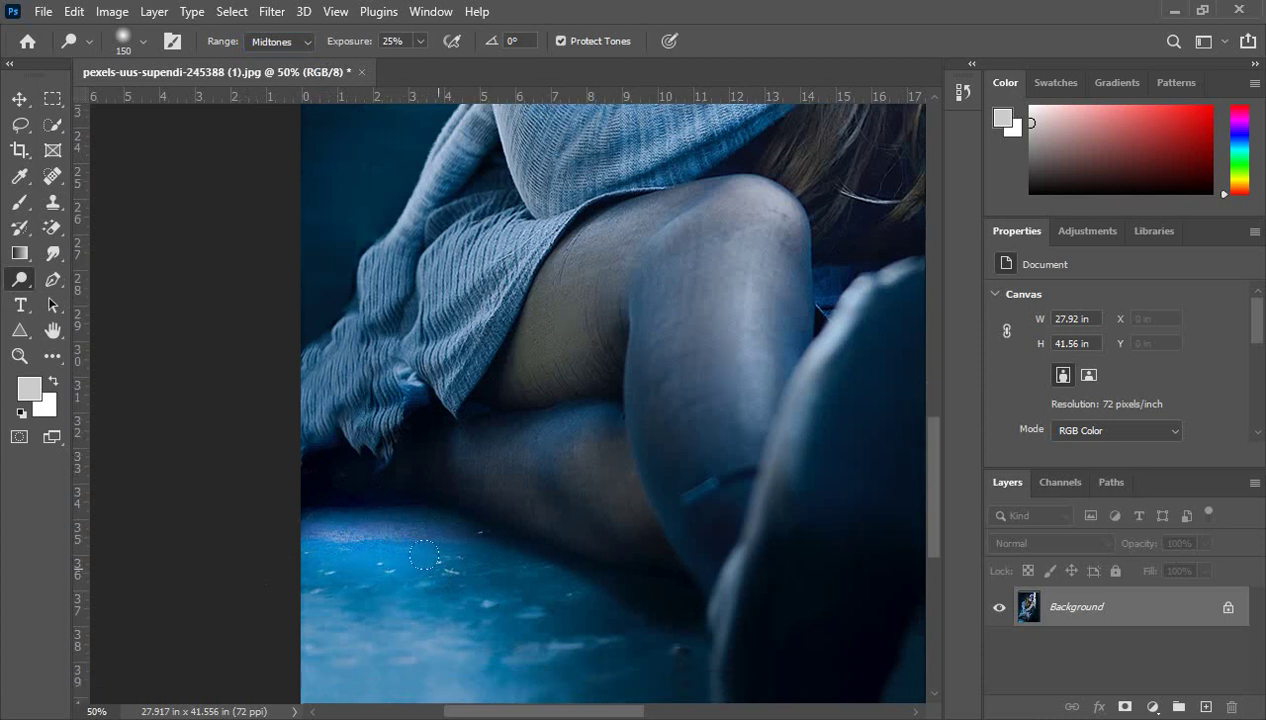
- Change the Dodge range to Highlights and brighten the woman's face and long hair
{"action": "left_click", "coordinate": [302, 43]}
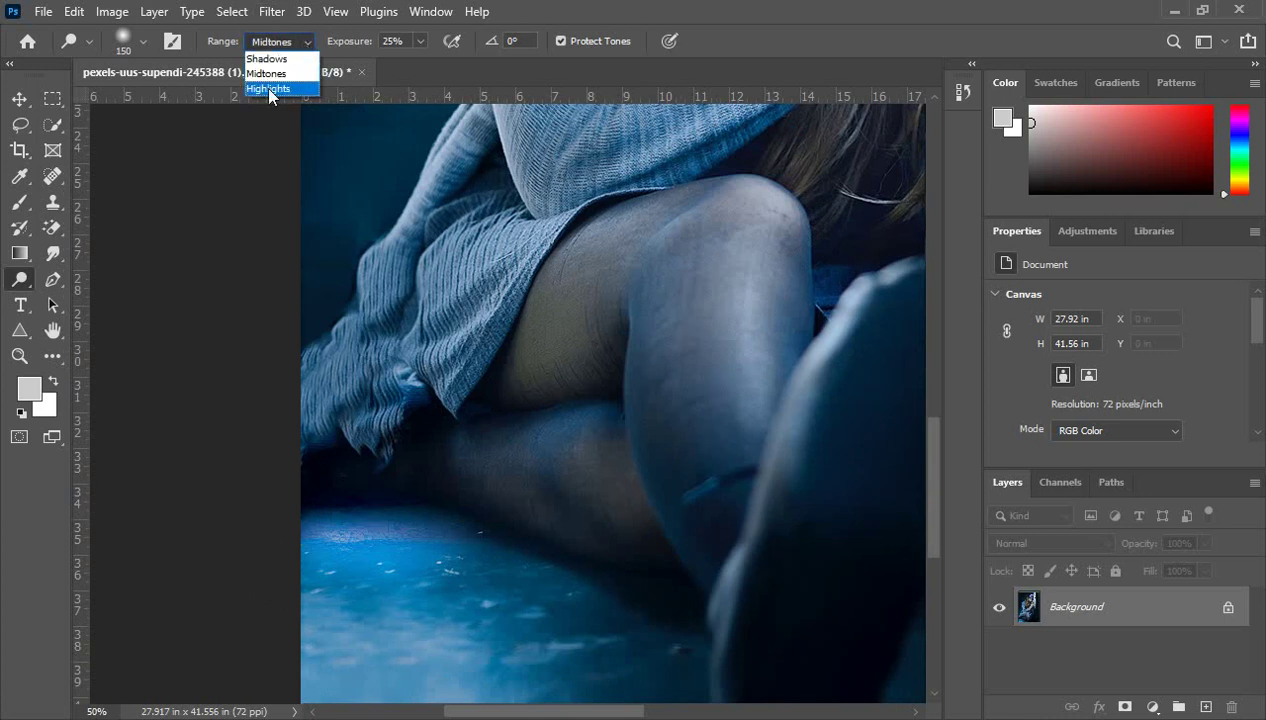
{"action": "left_click", "coordinate": [268, 89]}
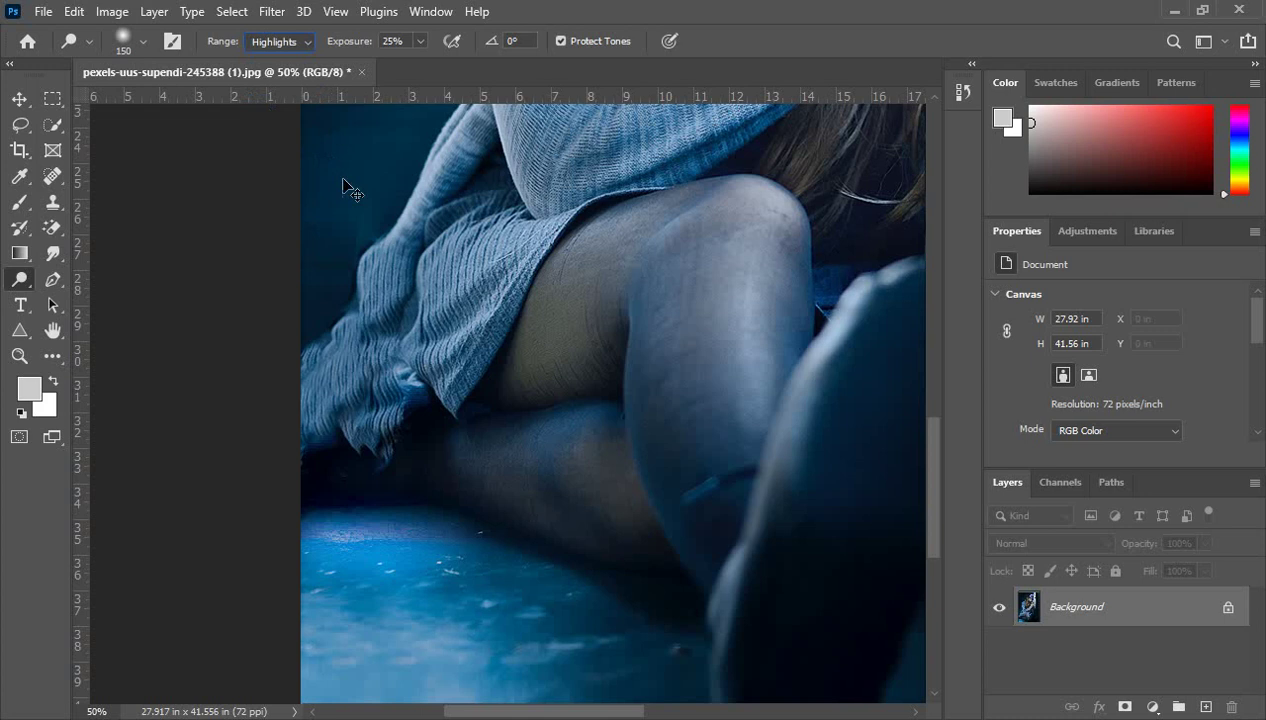
{"action": "scroll", "coordinate": [350, 190], "scroll_direction": "down", "scroll_amount": 4}
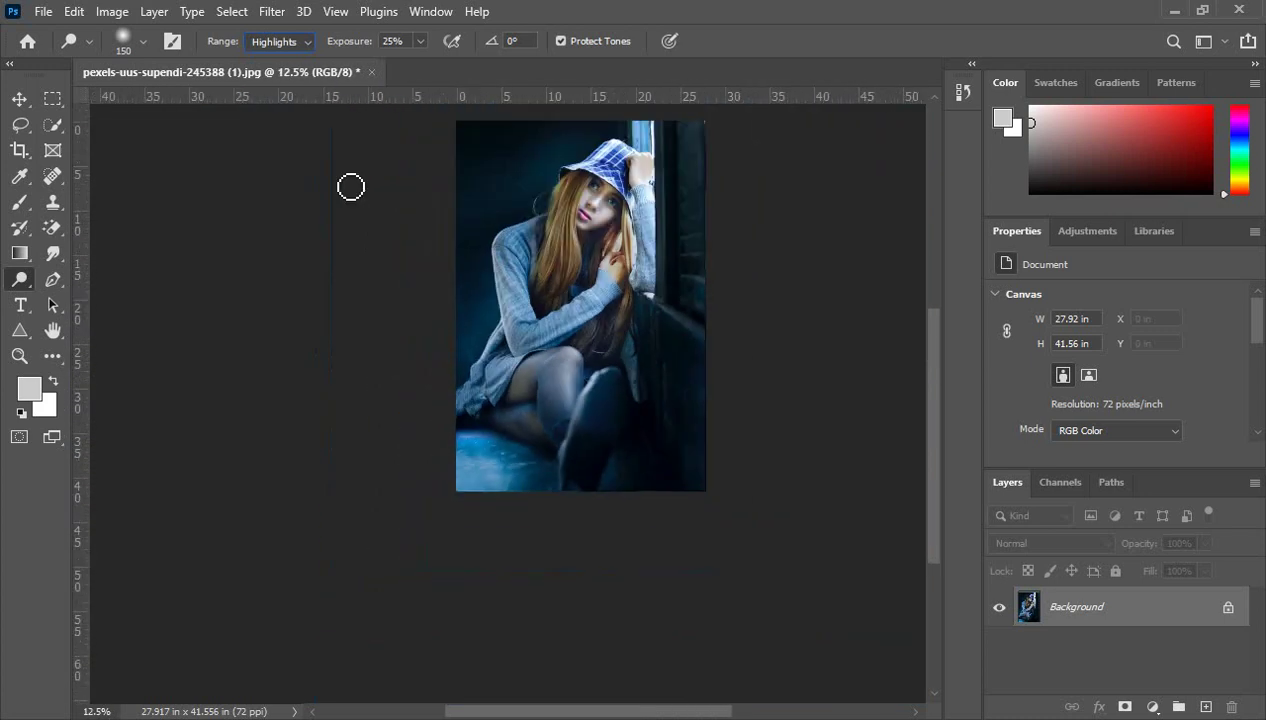
{"action": "scroll", "coordinate": [605, 212], "scroll_direction": "up", "scroll_amount": 2}
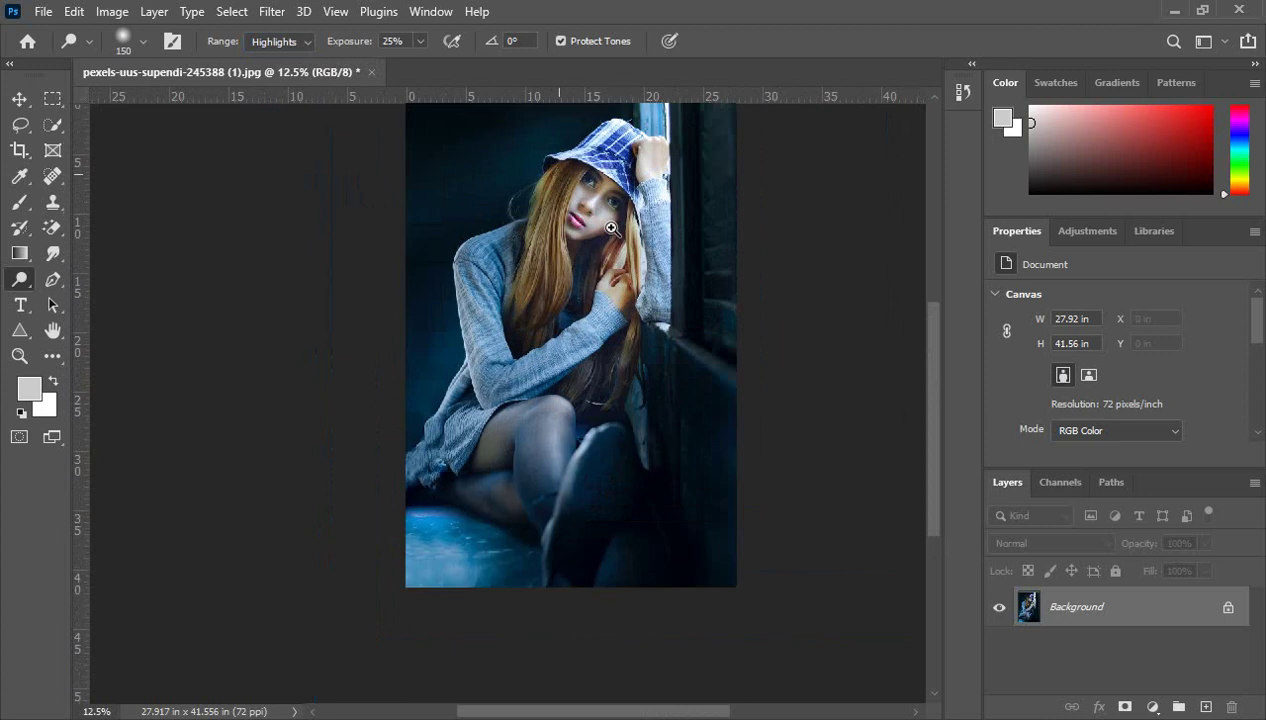
{"action": "scroll", "coordinate": [597, 216], "scroll_direction": "up", "scroll_amount": 1}
{"action": "left_click", "coordinate": [593, 206], "text": "ctrl"}
{"action": "left_click_drag", "start_coordinate": [565, 294], "coordinate": [521, 450]}
{"action": "mouse_move", "coordinate": [502, 311]}
{"action": "left_mouse_down"}
{"action": "mouse_move", "coordinate": [536, 251]}
{"action": "mouse_move", "coordinate": [497, 242]}
{"action": "mouse_move", "coordinate": [591, 308]}
{"action": "mouse_move", "coordinate": [577, 348]}
{"action": "mouse_move", "coordinate": [588, 362]}
{"action": "mouse_move", "coordinate": [527, 392]}
{"action": "mouse_move", "coordinate": [467, 347]}
{"action": "mouse_move", "coordinate": [575, 269]}
{"action": "mouse_move", "coordinate": [542, 247]}
{"action": "mouse_move", "coordinate": [637, 333]}
{"action": "mouse_move", "coordinate": [630, 376]}
{"action": "mouse_move", "coordinate": [542, 257]}
{"action": "left_mouse_up"}
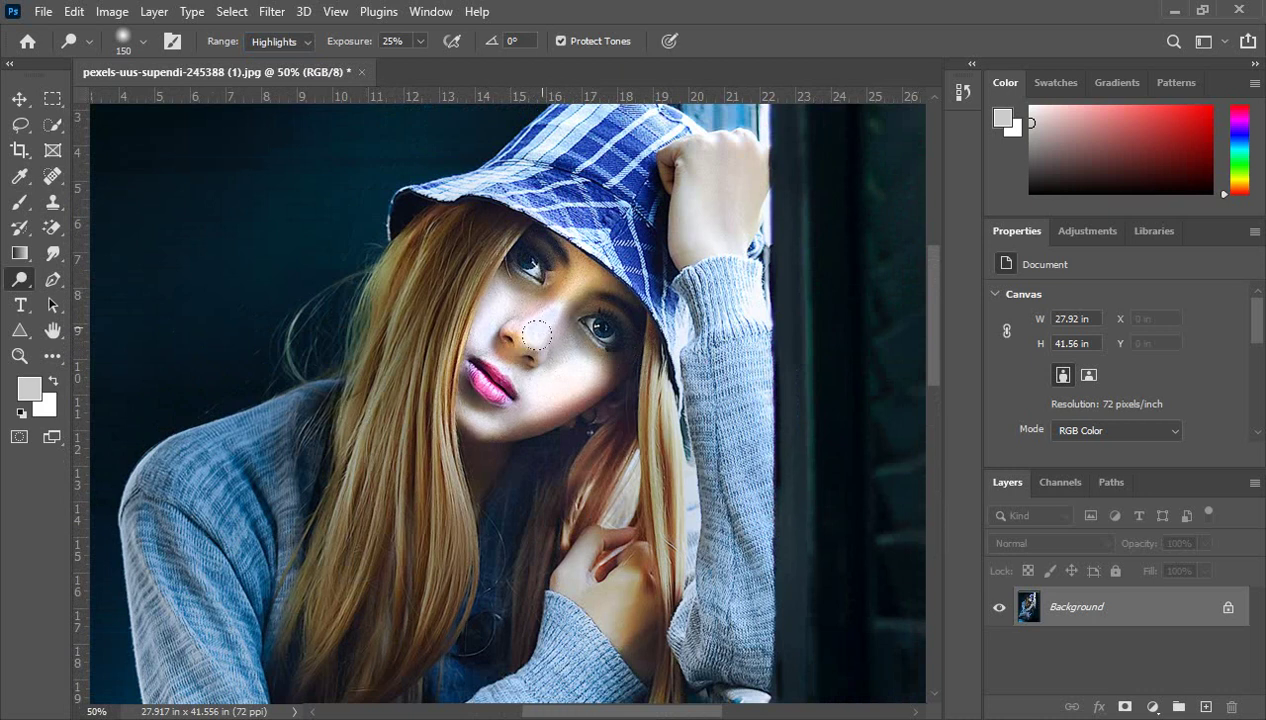
{"action": "left_click_drag", "start_coordinate": [402, 345], "coordinate": [421, 401]}
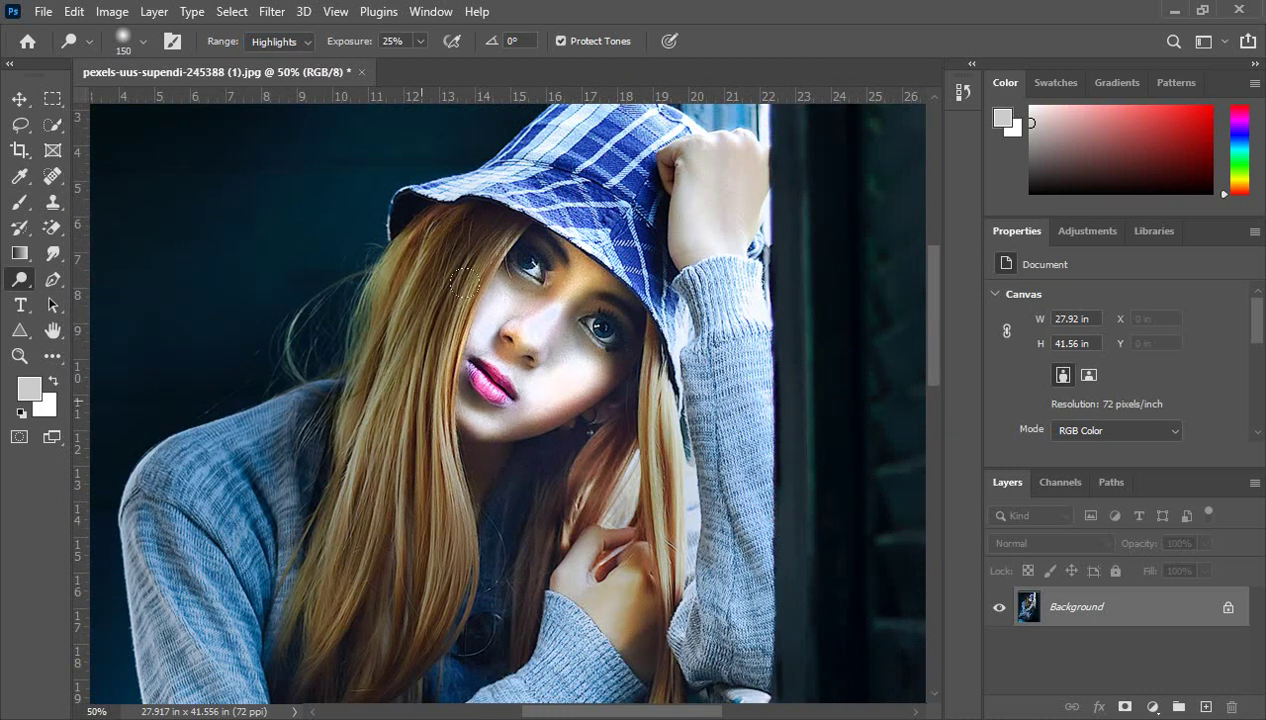
{"action": "mouse_move", "coordinate": [464, 281]}
{"action": "left_mouse_down"}
{"action": "mouse_move", "coordinate": [372, 514]}
{"action": "mouse_move", "coordinate": [390, 496]}
{"action": "mouse_move", "coordinate": [367, 436]}
{"action": "mouse_move", "coordinate": [321, 688]}
{"action": "mouse_move", "coordinate": [315, 464]}
{"action": "mouse_move", "coordinate": [307, 699]}
{"action": "mouse_move", "coordinate": [415, 484]}
{"action": "mouse_move", "coordinate": [412, 649]}
{"action": "mouse_move", "coordinate": [408, 496]}
{"action": "mouse_move", "coordinate": [349, 676]}
{"action": "mouse_move", "coordinate": [366, 505]}
{"action": "mouse_move", "coordinate": [330, 468]}
{"action": "mouse_move", "coordinate": [390, 237]}
{"action": "mouse_move", "coordinate": [362, 333]}
{"action": "mouse_move", "coordinate": [442, 222]}
{"action": "mouse_move", "coordinate": [387, 321]}
{"action": "mouse_move", "coordinate": [447, 270]}
{"action": "mouse_move", "coordinate": [420, 232]}
{"action": "mouse_move", "coordinate": [387, 257]}
{"action": "mouse_move", "coordinate": [327, 524]}
{"action": "left_mouse_up"}
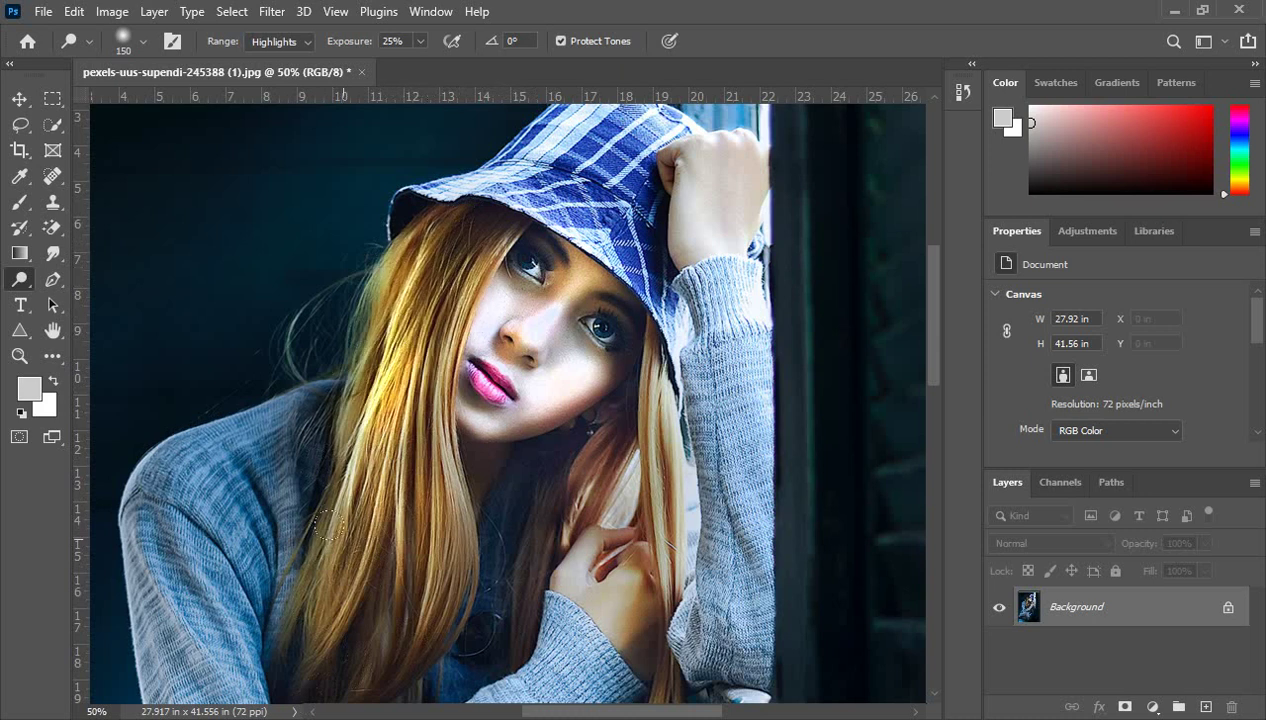
- Set the Dodge exposure to 29% and switch to the Burn tool
{"action": "left_click", "coordinate": [423, 45]}
{"action": "left_click_drag", "start_coordinate": [423, 64], "coordinate": [519, 77]}
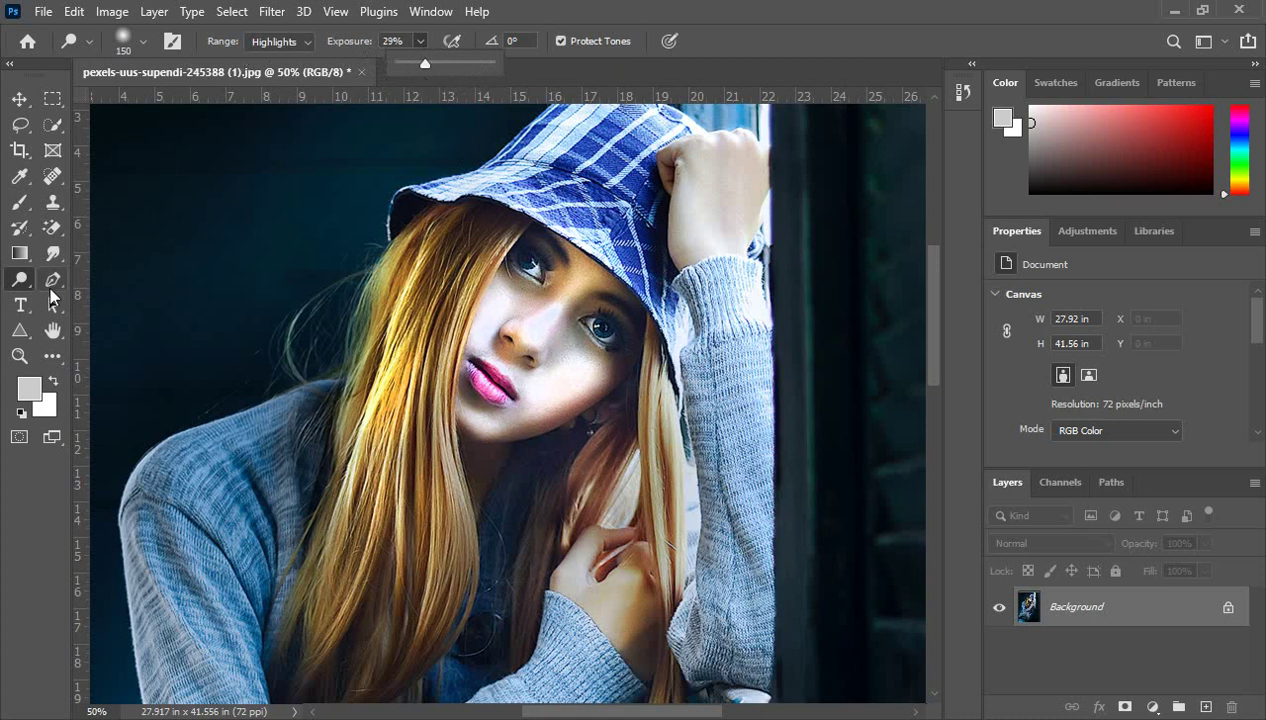
{"action": "right_click", "coordinate": [19, 280]}
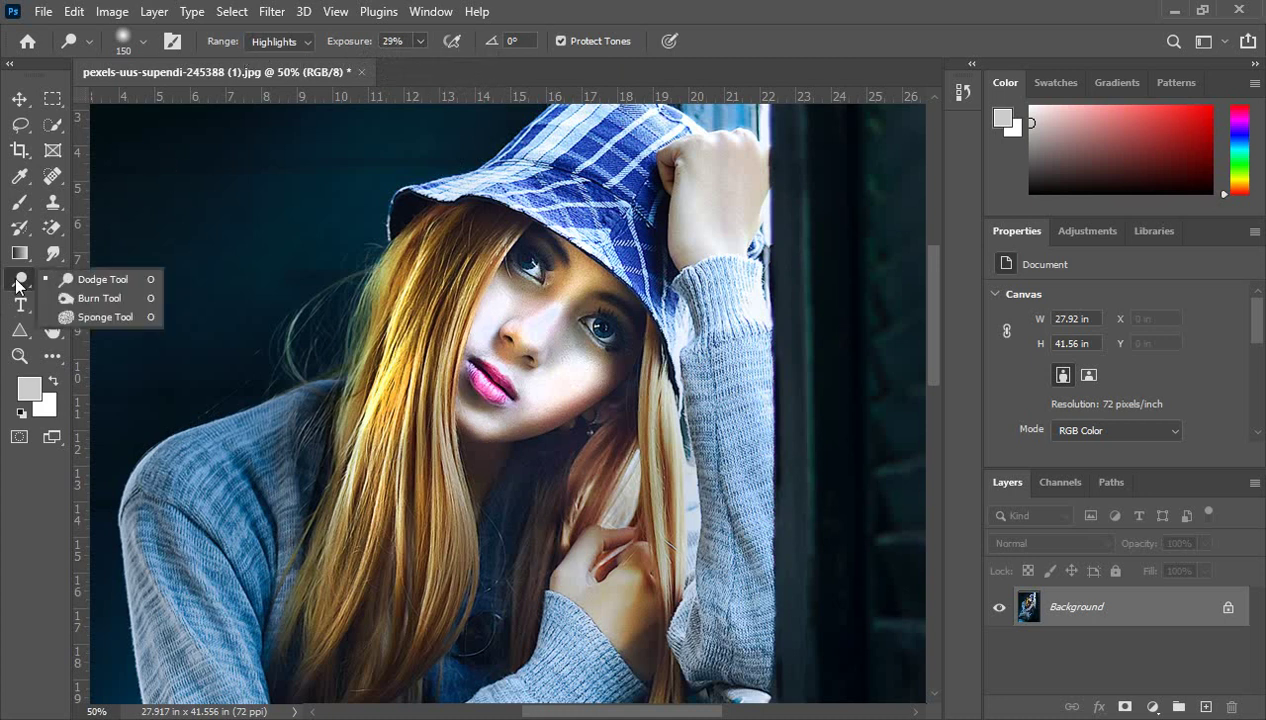
{"action": "left_click", "coordinate": [100, 298]}
- Undo the recent dodge strokes on the face, hair and floor
{"action": "key", "text": "ctrl+minus"}
{"action": "key", "text": "ctrl+minus"}
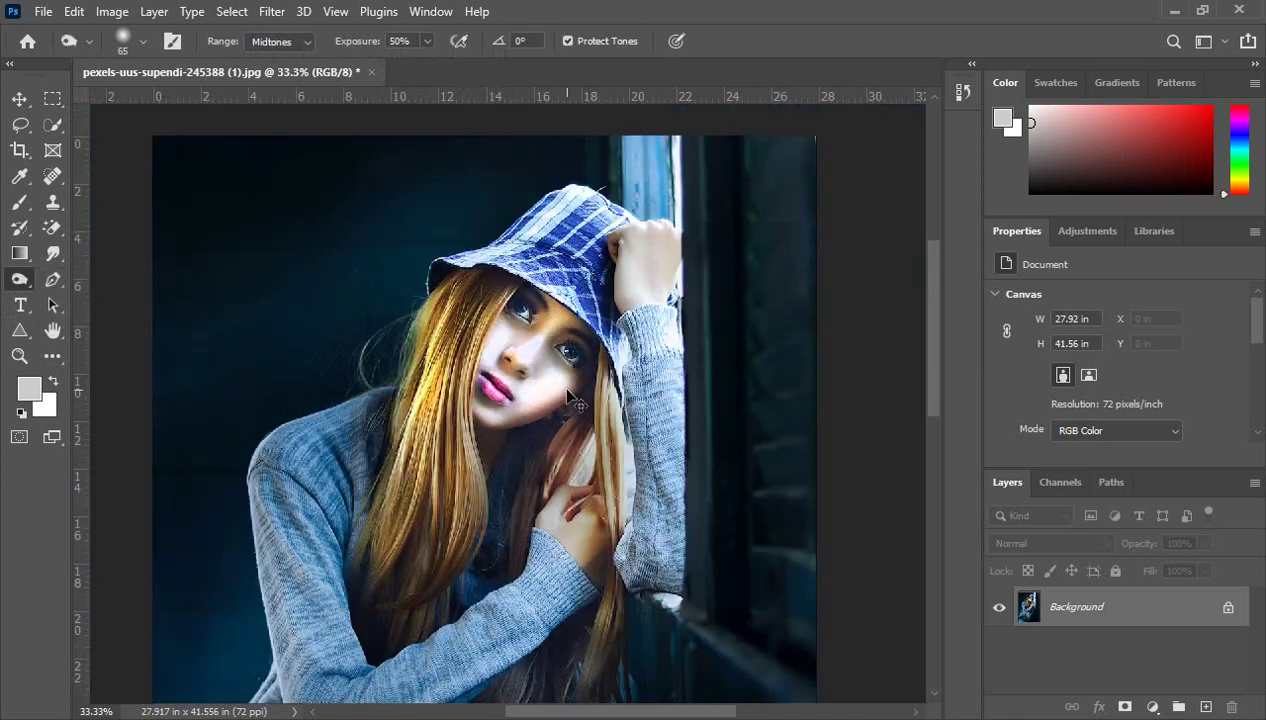
{"action": "key", "text": "ctrl+z"}
{"action": "key", "text": "ctrl+z"}
{"action": "key", "text": "ctrl+z"}
{"action": "key", "text": "ctrl+z"}
{"action": "key", "text": "ctrl+z"}
{"action": "key", "text": "ctrl+z"}
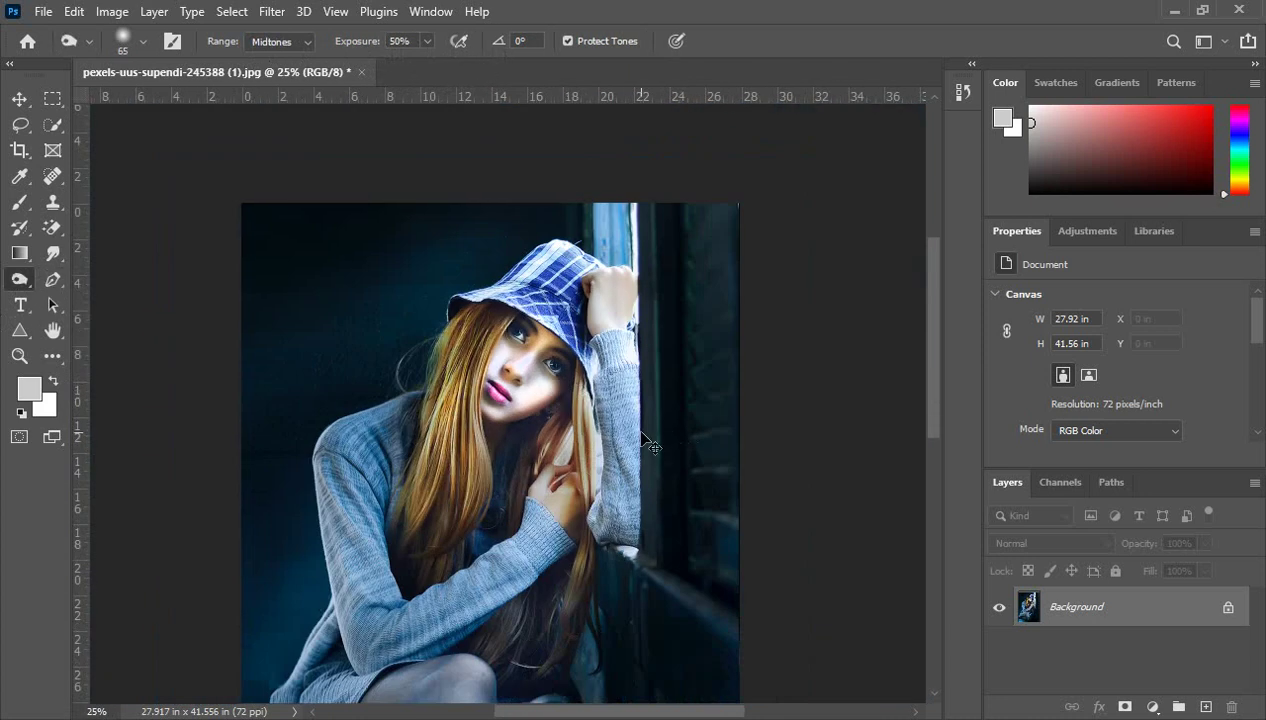
{"action": "key", "text": "ctrl+z"}
{"action": "key", "text": "ctrl+z"}
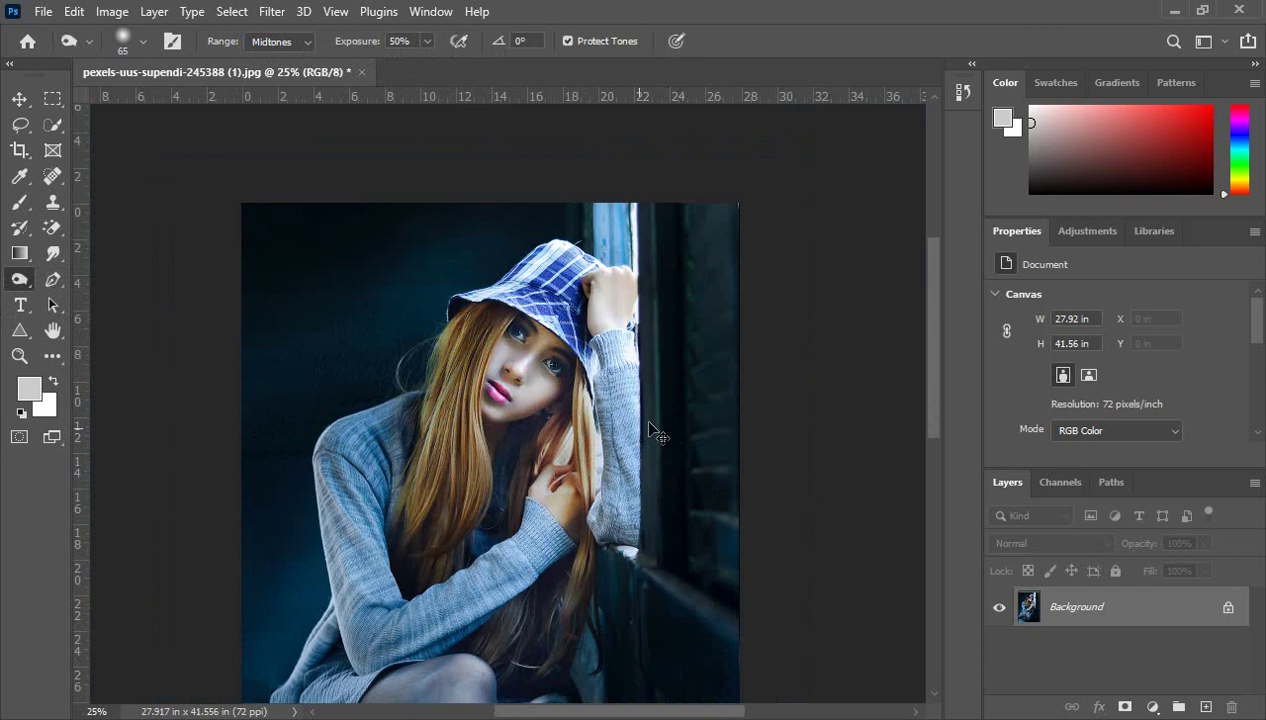
{"action": "scroll", "coordinate": [658, 432], "scroll_direction": "down", "scroll_amount": 3}
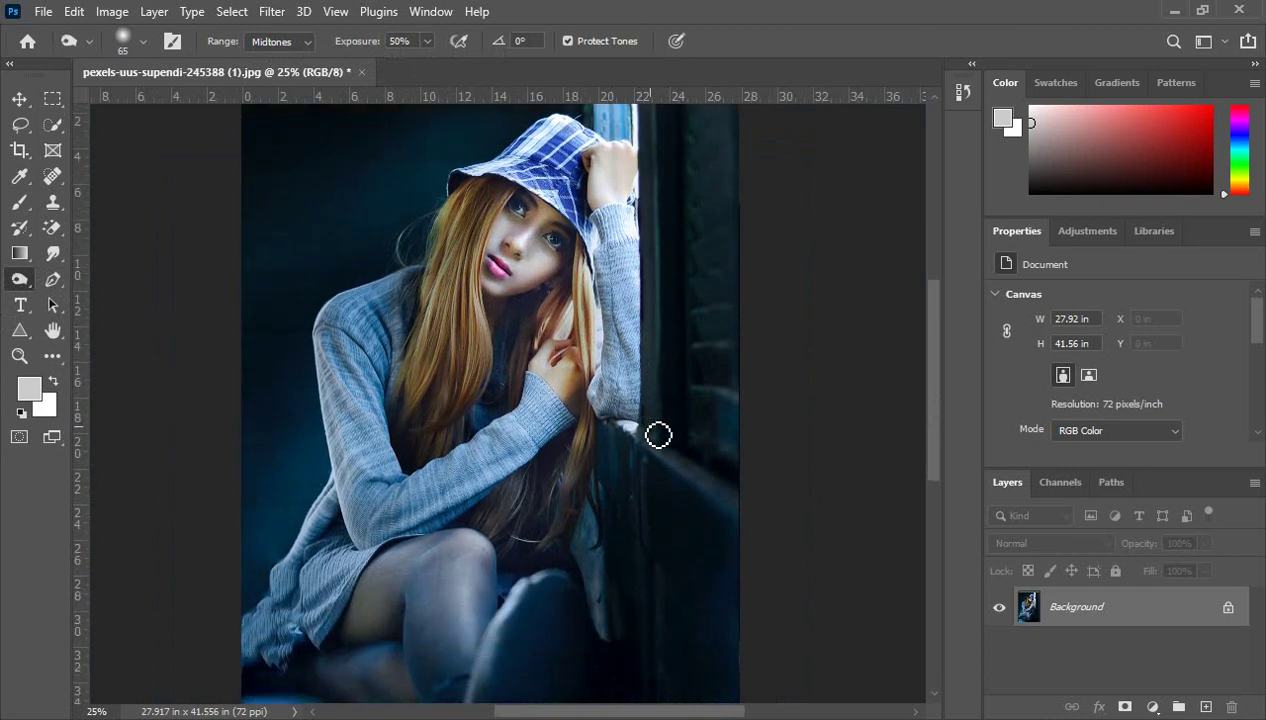
{"action": "key", "text": "ctrl+minus"}
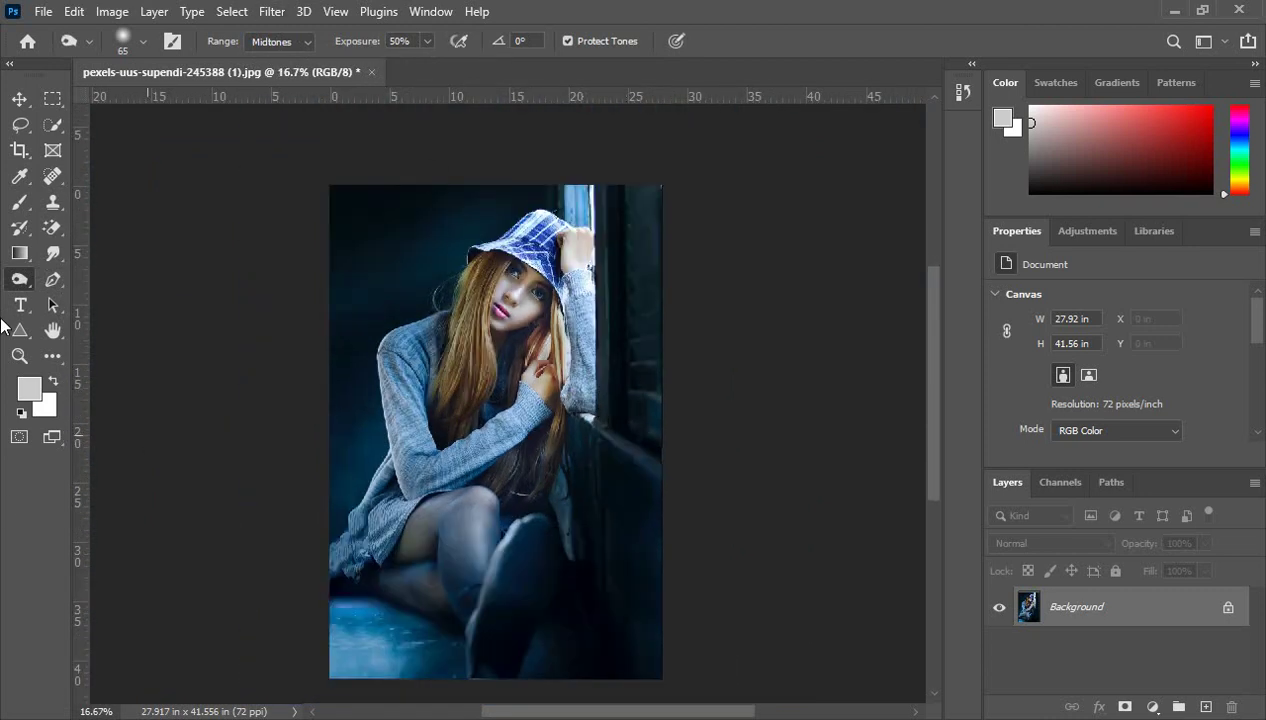
- Choose the Burn tool and set its range to Shadows
{"action": "right_click", "coordinate": [20, 279]}
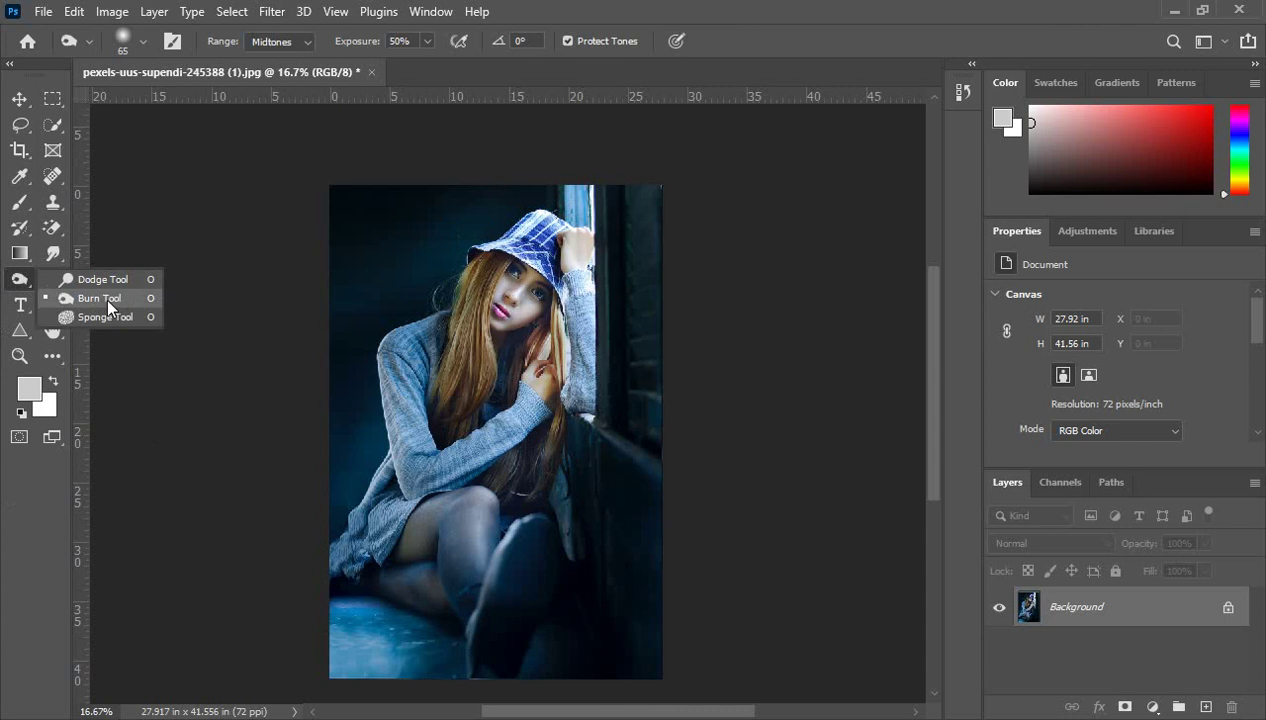
{"action": "left_click", "coordinate": [106, 297]}
{"action": "scroll", "coordinate": [429, 287], "scroll_direction": "up", "scroll_amount": 1}
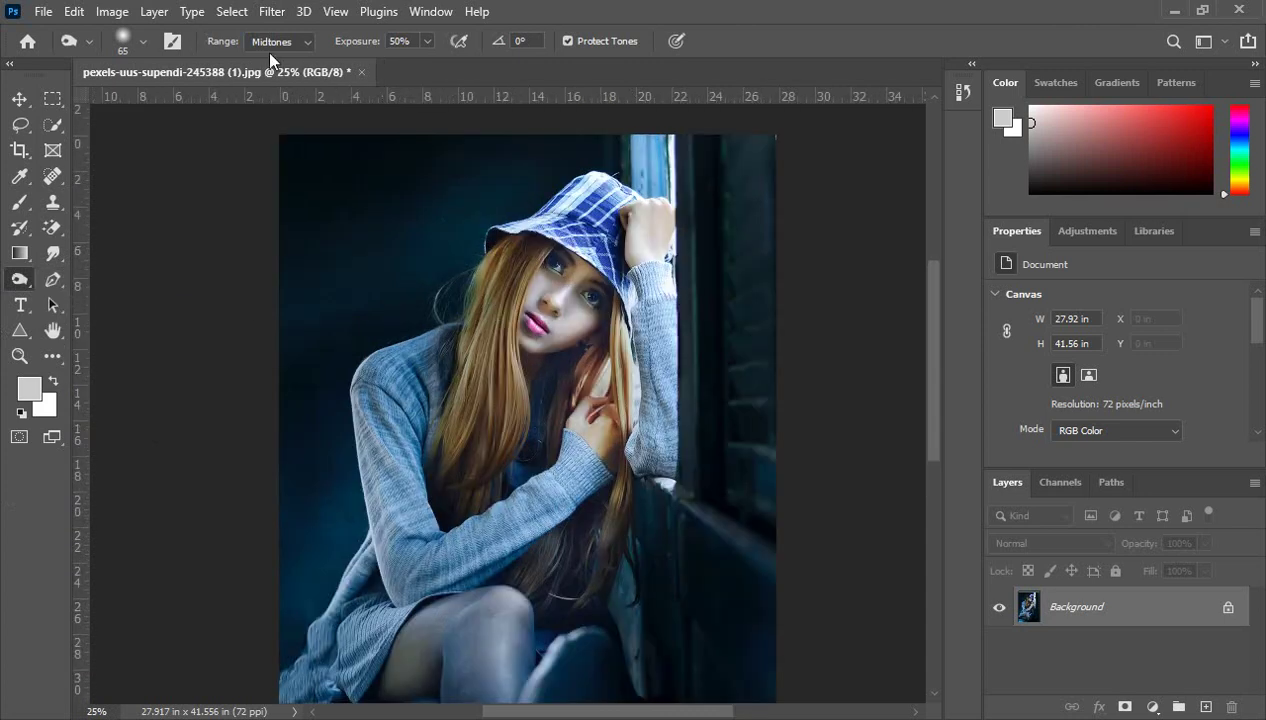
{"action": "left_click", "coordinate": [306, 44]}
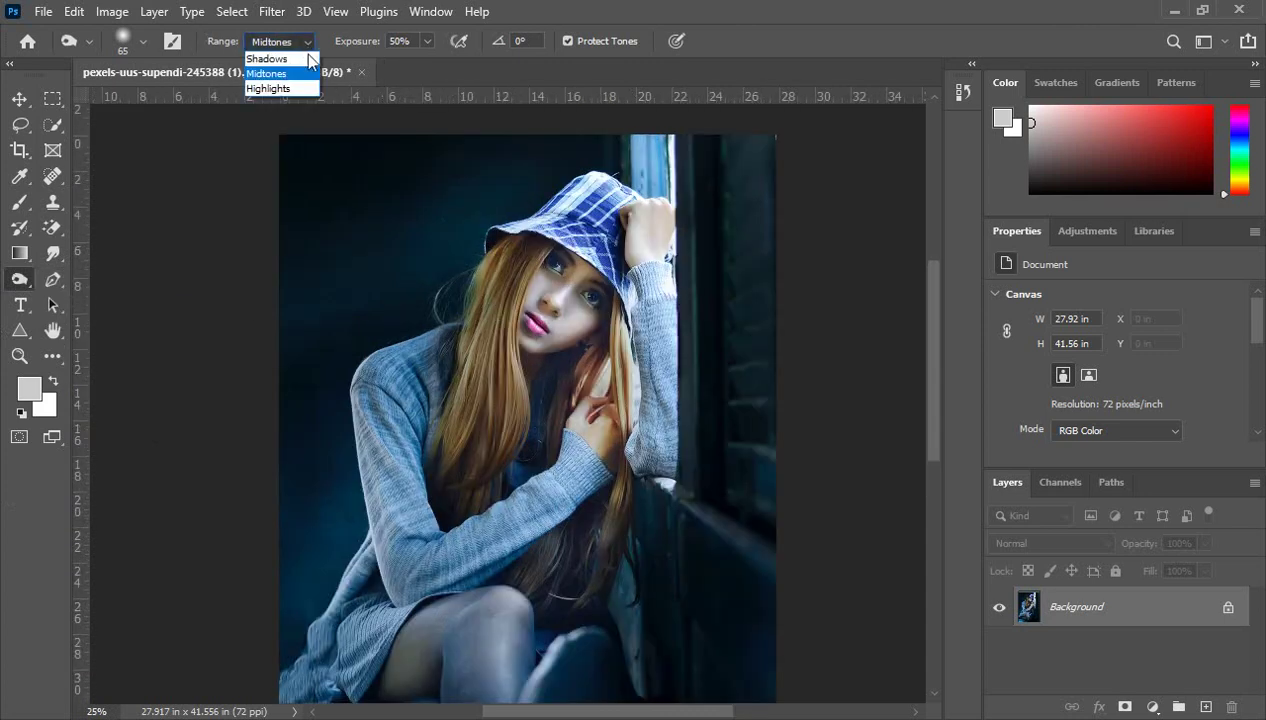
{"action": "left_click", "coordinate": [288, 60]}
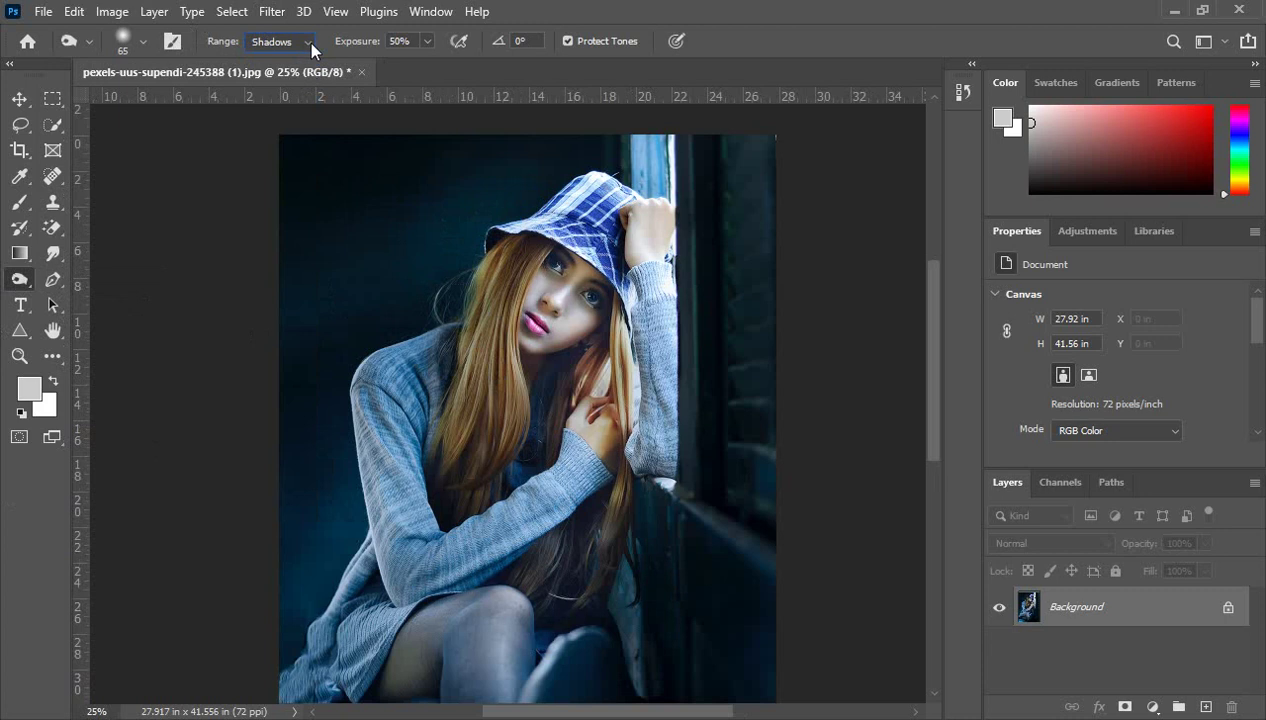
- Try the Highlights and Midtones ranges for the Burn tool
{"action": "left_click", "coordinate": [308, 43]}
{"action": "left_click", "coordinate": [275, 87]}
{"action": "left_click", "coordinate": [301, 40]}
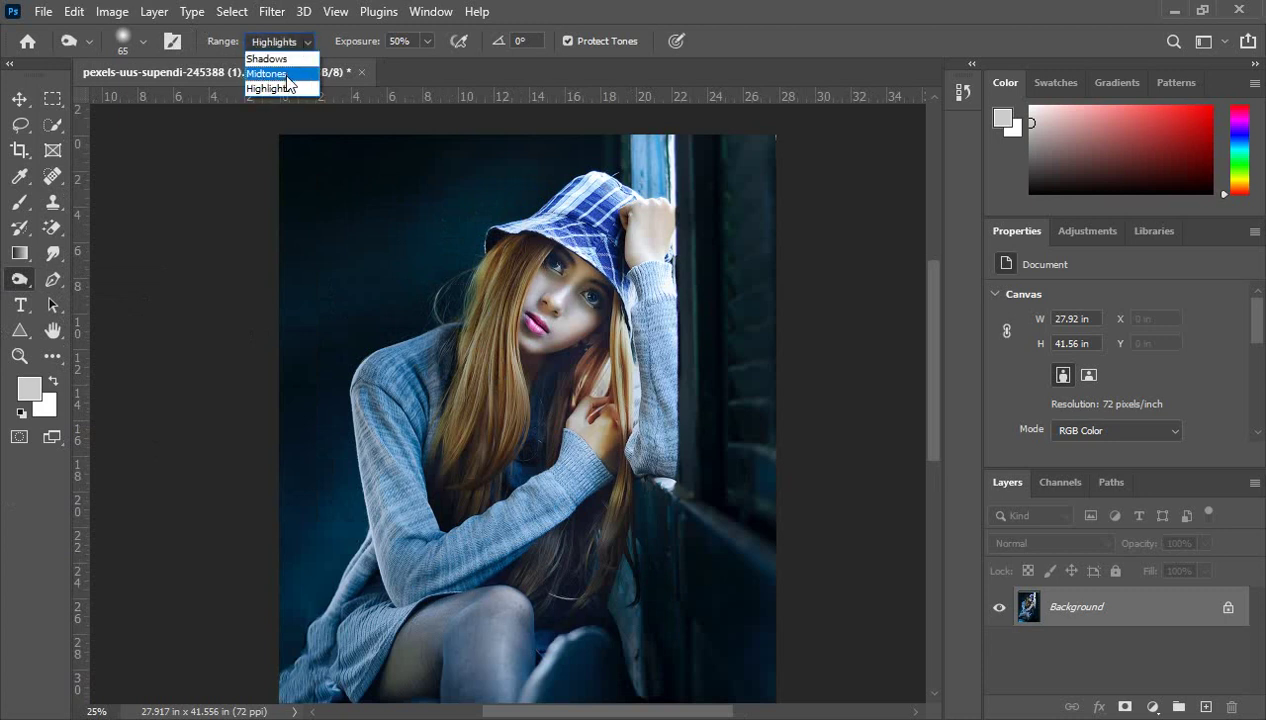
{"action": "left_click", "coordinate": [288, 75]}
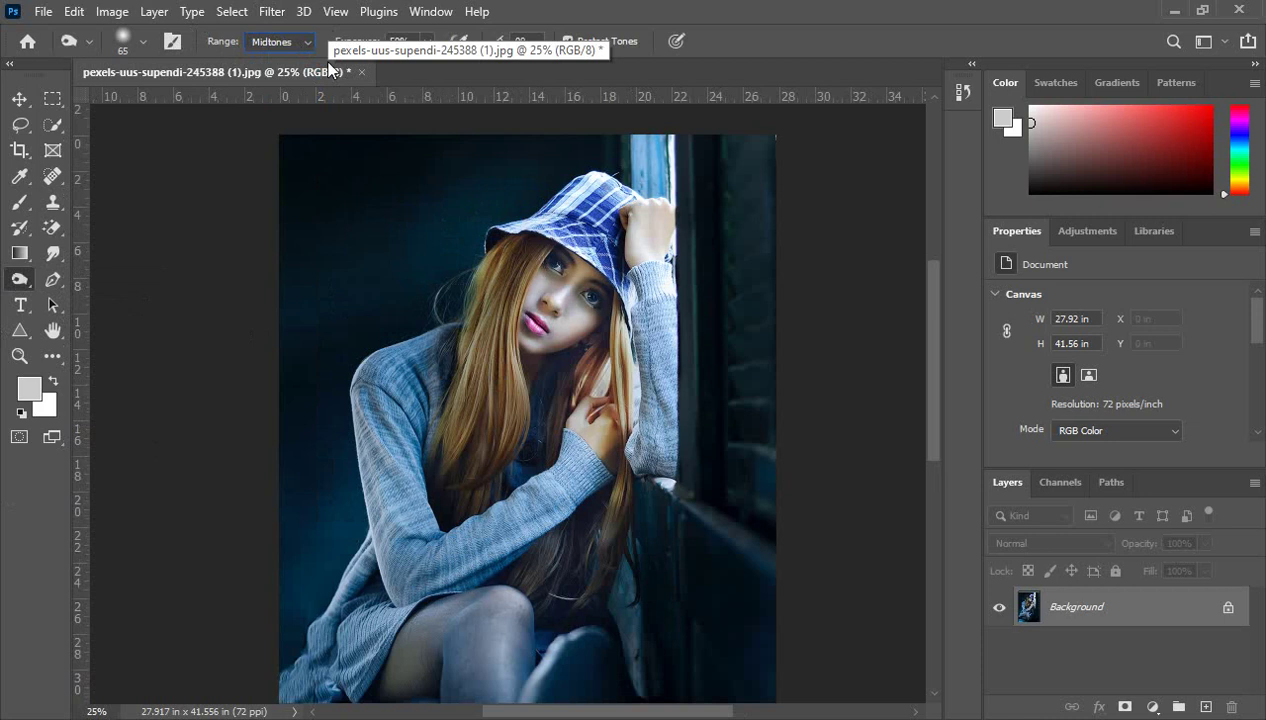
{"action": "left_click", "coordinate": [301, 44]}
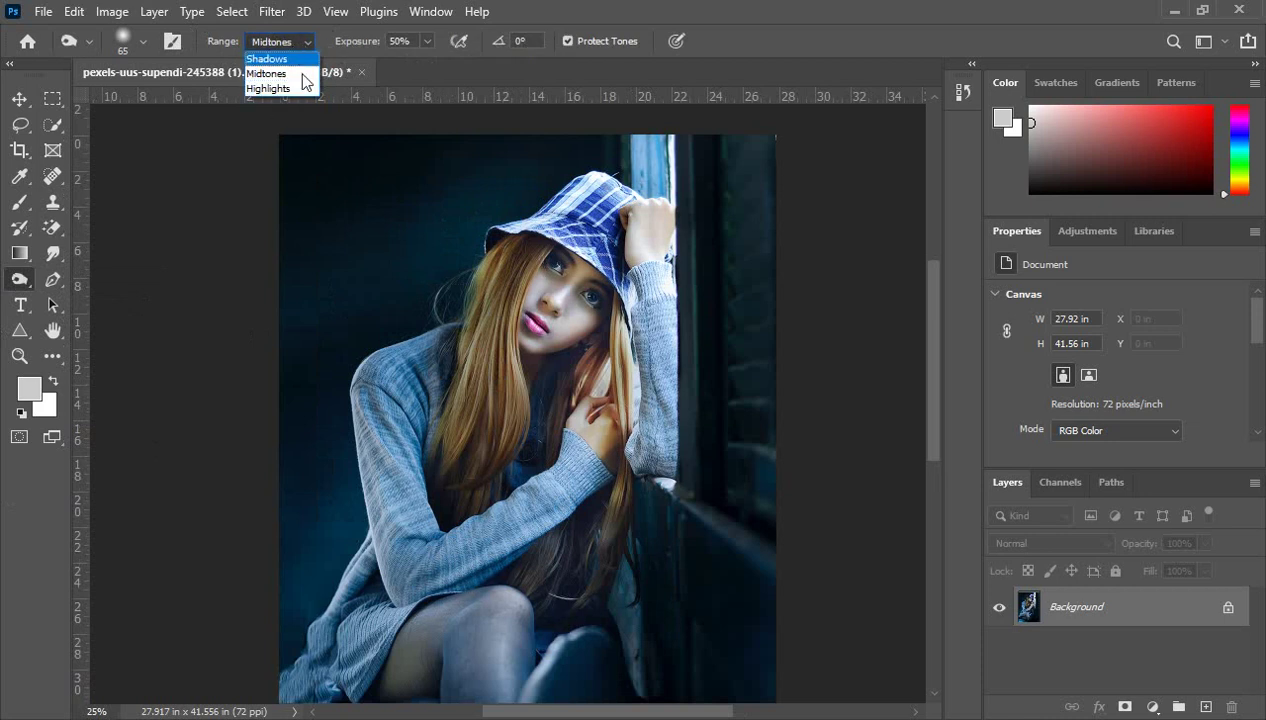
- Set the Burn exposure to 26% and the range to Shadows
{"action": "left_click", "coordinate": [424, 41]}
{"action": "left_click", "coordinate": [426, 42]}
{"action": "left_click_drag", "start_coordinate": [425, 60], "coordinate": [412, 63]}
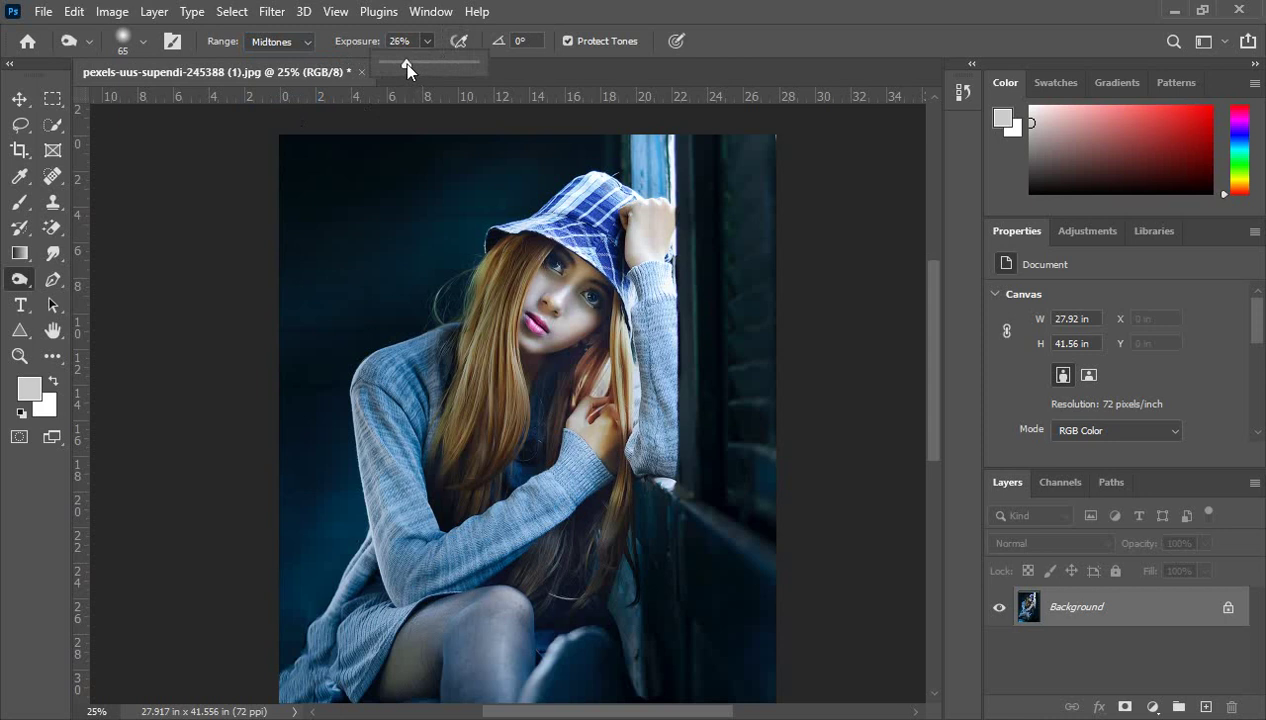
{"action": "left_click", "coordinate": [306, 43]}
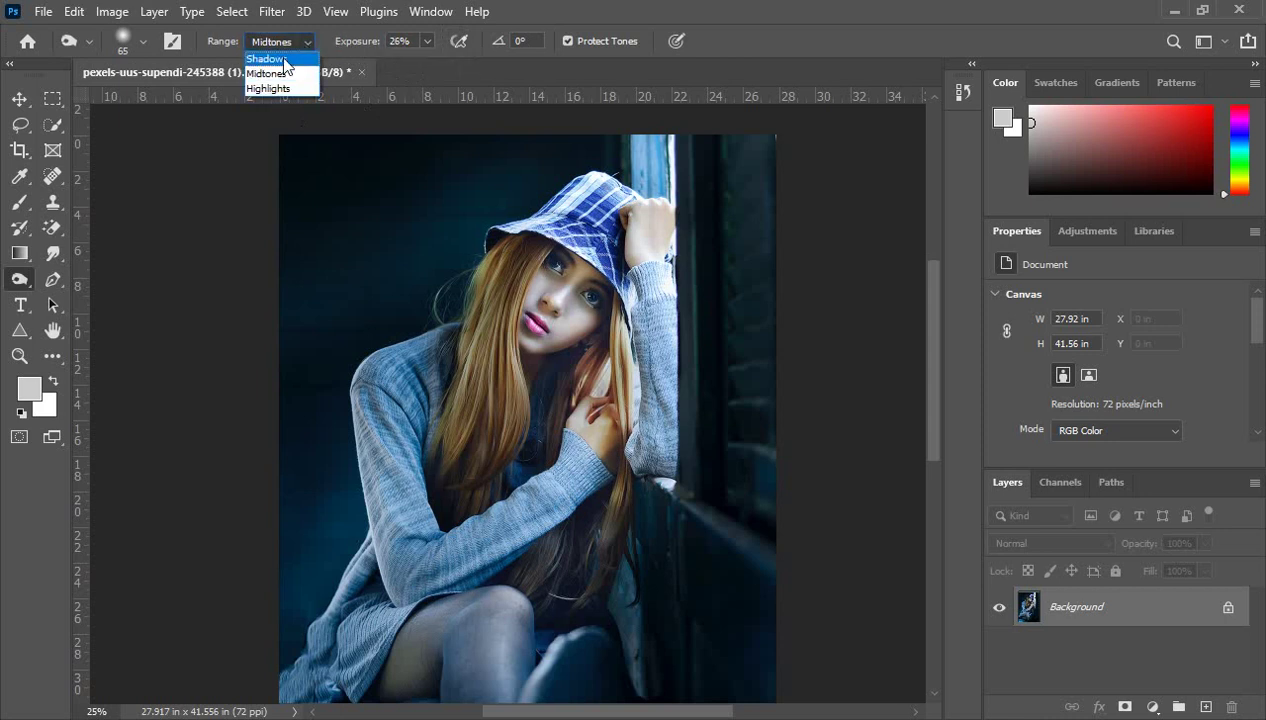
{"action": "left_click", "coordinate": [284, 60]}
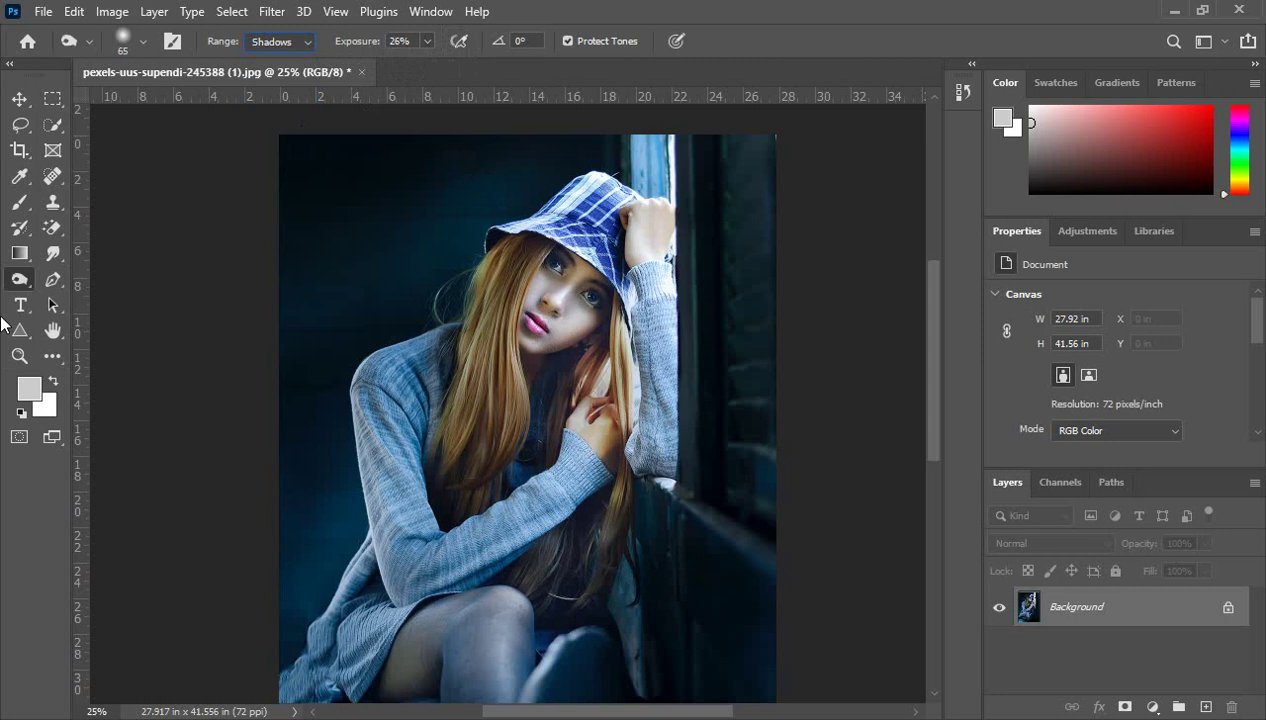
- Set the Burn brush size to 100 px and darken the shadows beneath the sweater's hem with the Shadows range
{"action": "right_click", "coordinate": [20, 280]}
{"action": "left_click", "coordinate": [96, 298]}
{"action": "left_click", "coordinate": [305, 45]}
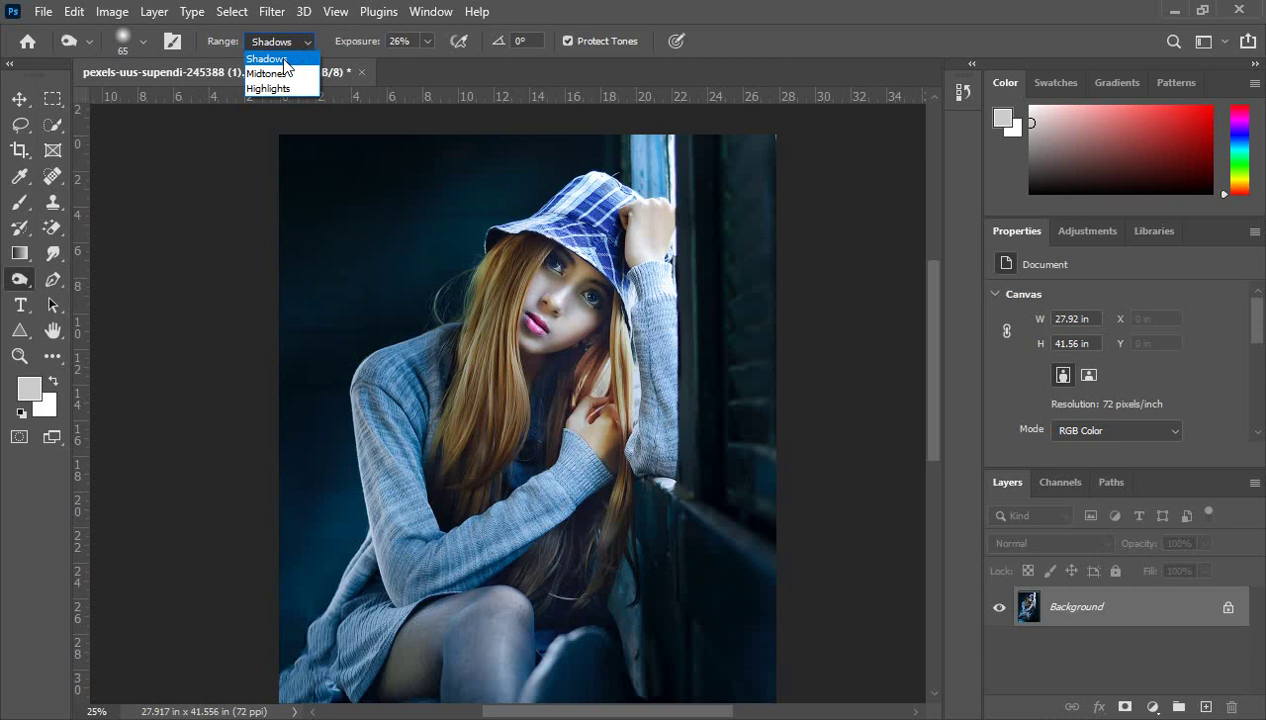
{"action": "left_click", "coordinate": [285, 66]}
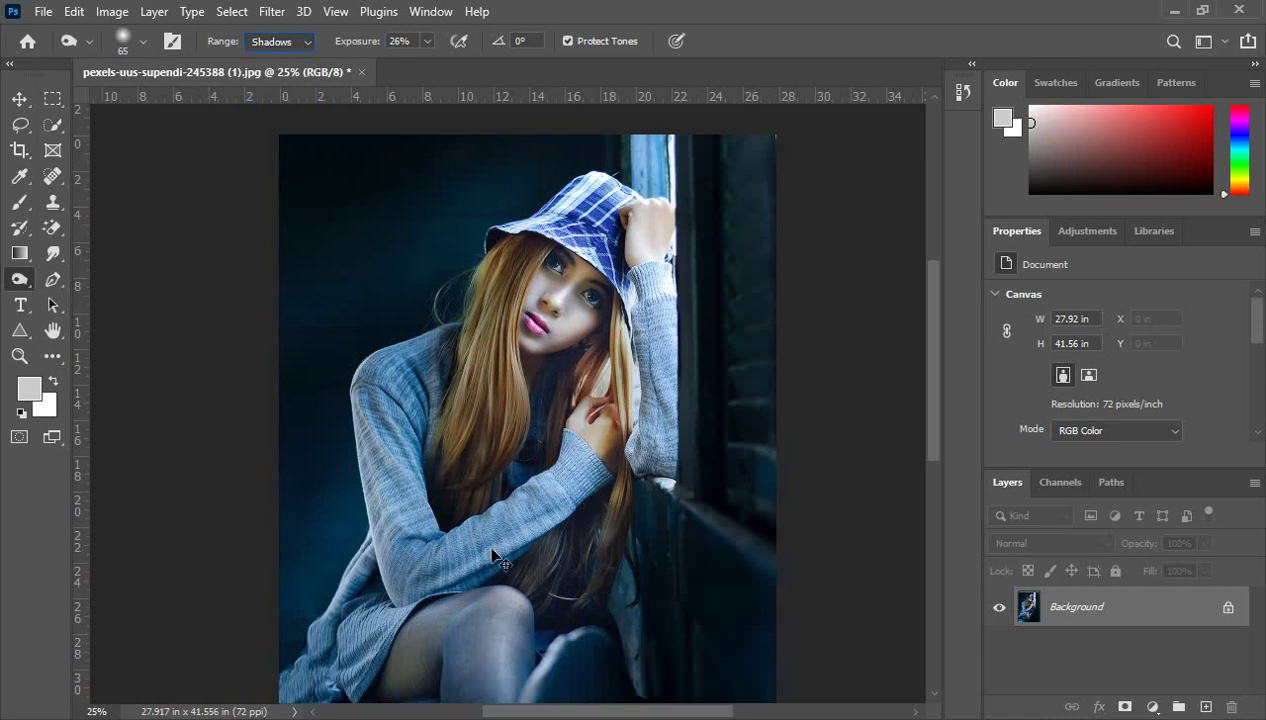
{"action": "key", "text": "ctrl+minus"}
{"action": "left_click", "coordinate": [398, 628], "text": "ctrl"}
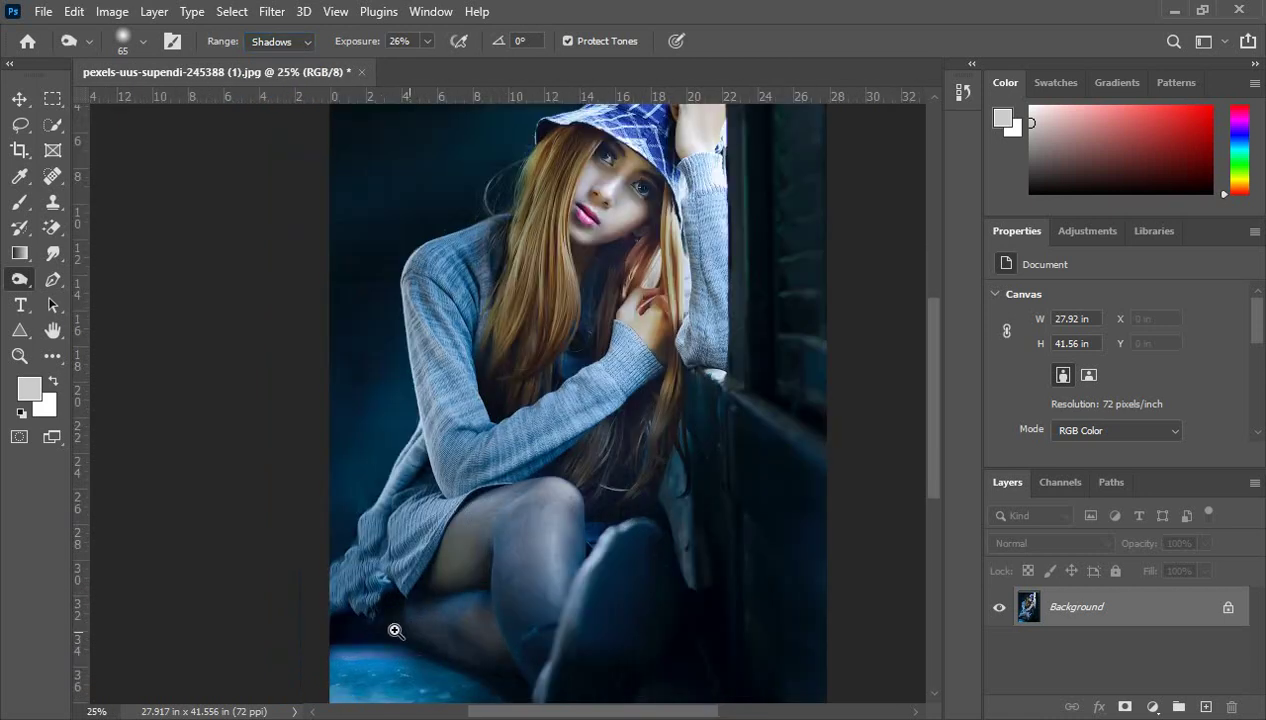
{"action": "left_click", "coordinate": [396, 630], "text": "ctrl"}
{"action": "left_click", "coordinate": [390, 626], "text": "ctrl"}
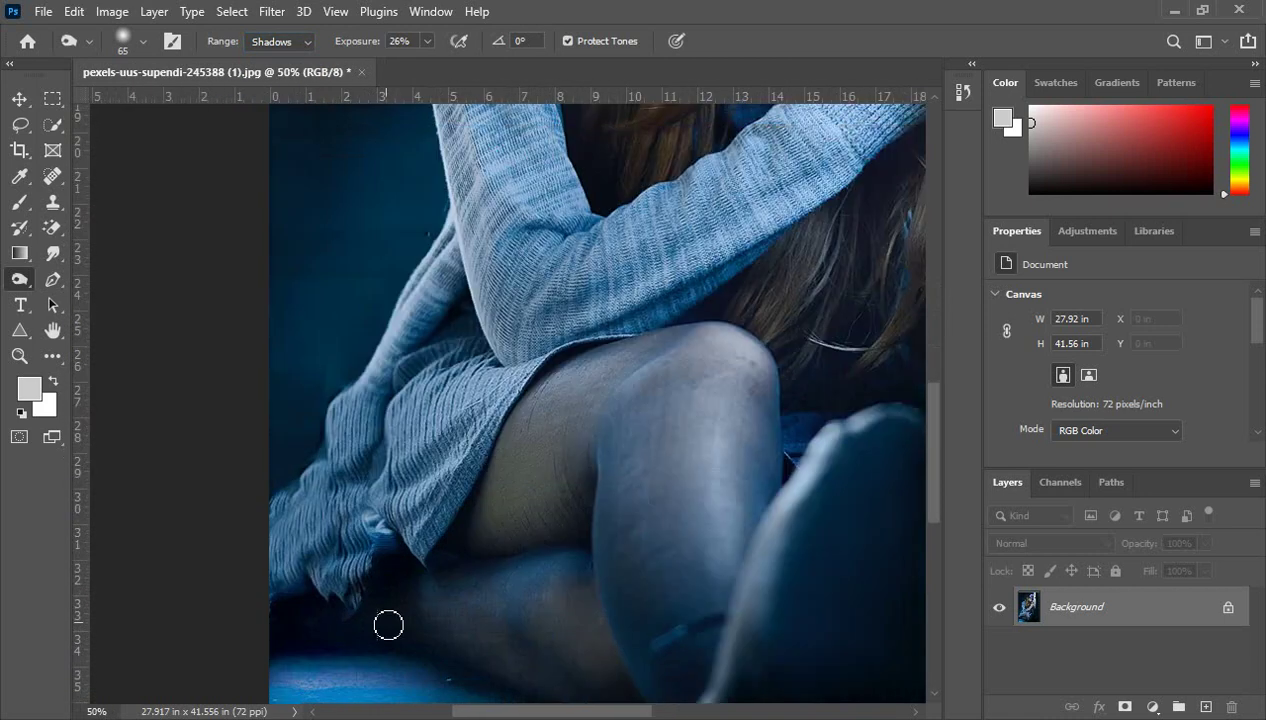
{"action": "left_click", "coordinate": [140, 41]}
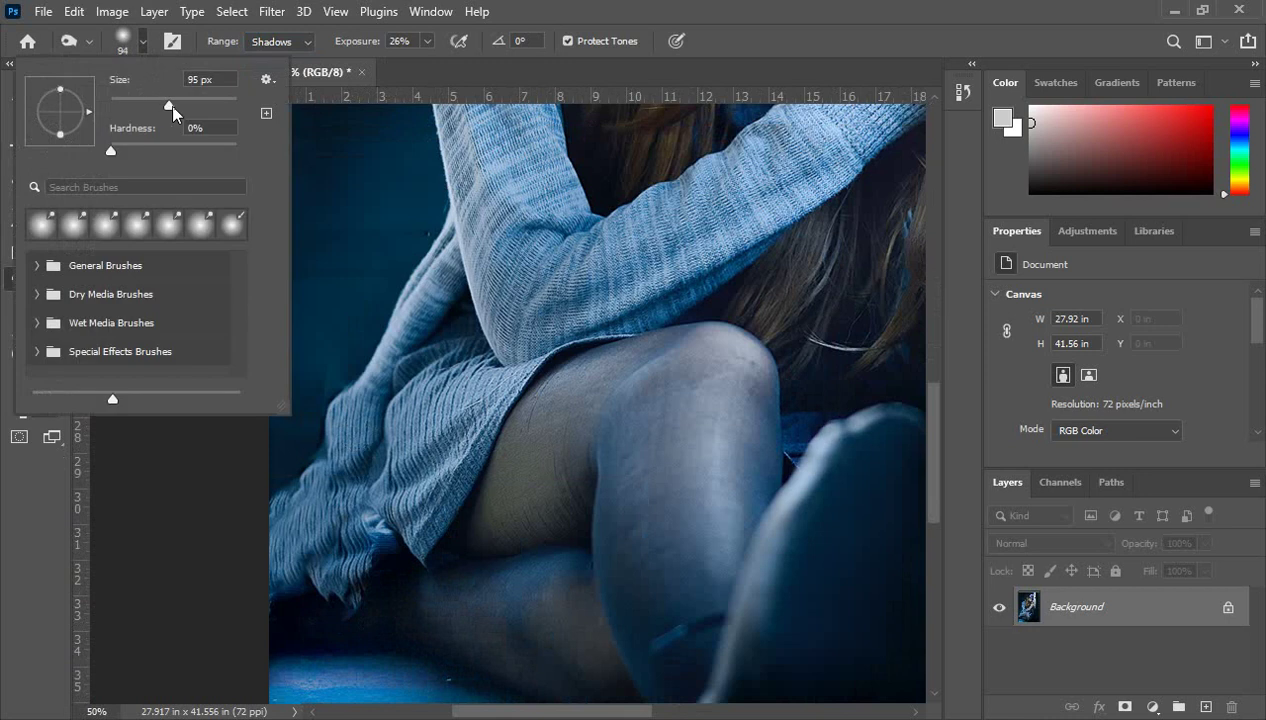
{"action": "left_click_drag", "start_coordinate": [172, 107], "coordinate": [175, 108]}
{"action": "left_click", "coordinate": [279, 637]}
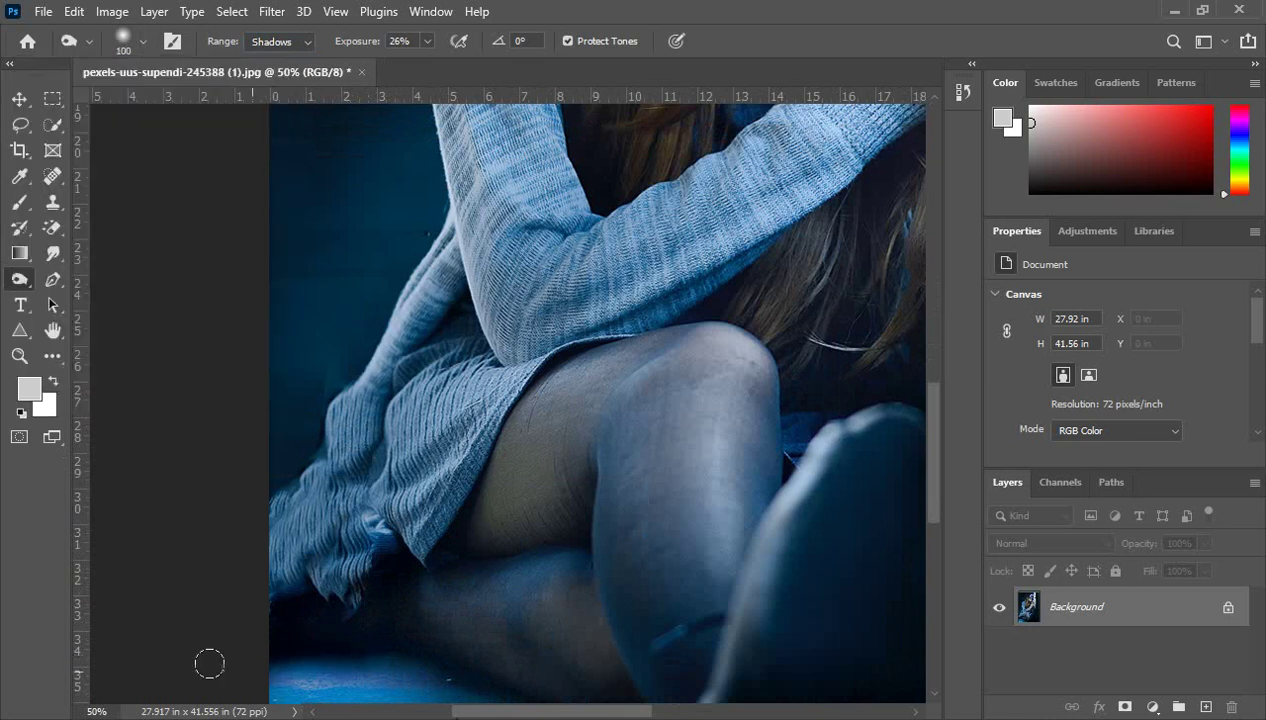
{"action": "mouse_move", "coordinate": [209, 664]}
{"action": "left_mouse_down"}
{"action": "mouse_move", "coordinate": [311, 637]}
{"action": "mouse_move", "coordinate": [226, 615]}
{"action": "mouse_move", "coordinate": [363, 648]}
{"action": "mouse_move", "coordinate": [383, 614]}
{"action": "mouse_move", "coordinate": [283, 579]}
{"action": "mouse_move", "coordinate": [377, 612]}
{"action": "mouse_move", "coordinate": [327, 585]}
{"action": "mouse_move", "coordinate": [356, 599]}
{"action": "mouse_move", "coordinate": [403, 592]}
{"action": "mouse_move", "coordinate": [285, 565]}
{"action": "mouse_move", "coordinate": [297, 584]}
{"action": "mouse_move", "coordinate": [390, 610]}
{"action": "left_mouse_up"}
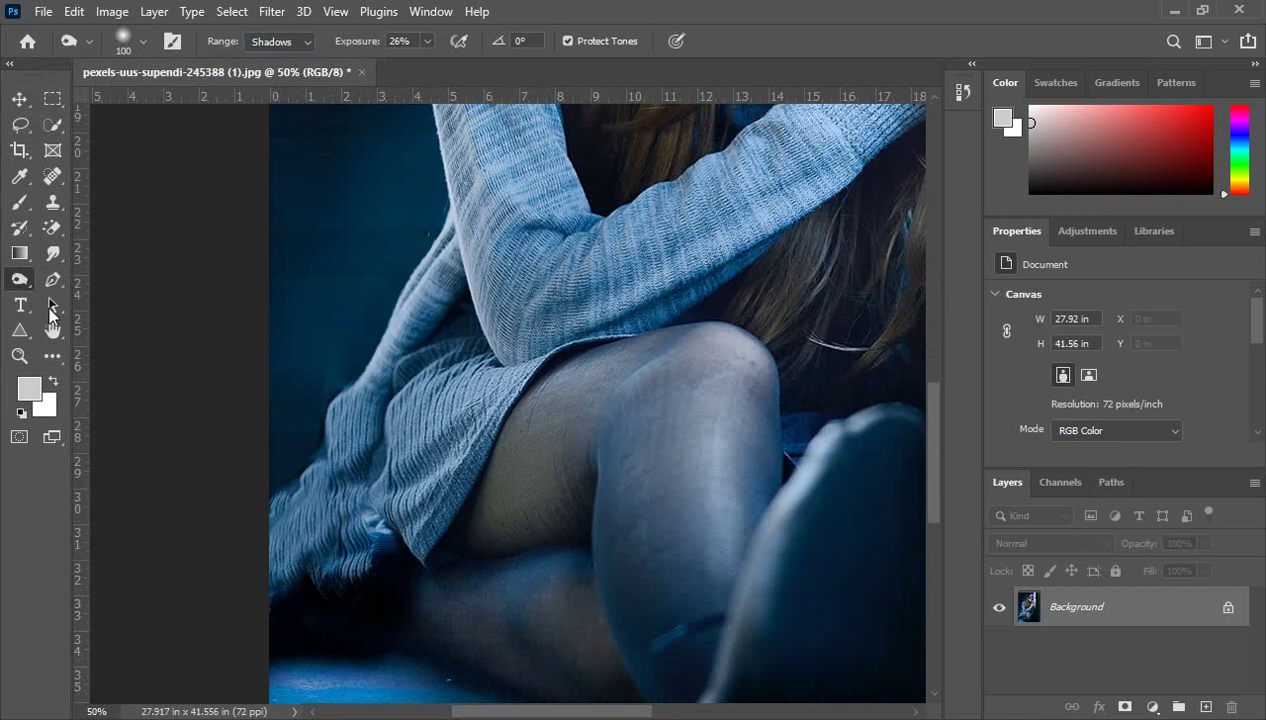
- Change the Burn range to Midtones and darken the lower hem of the sweater
{"action": "right_click", "coordinate": [20, 280]}
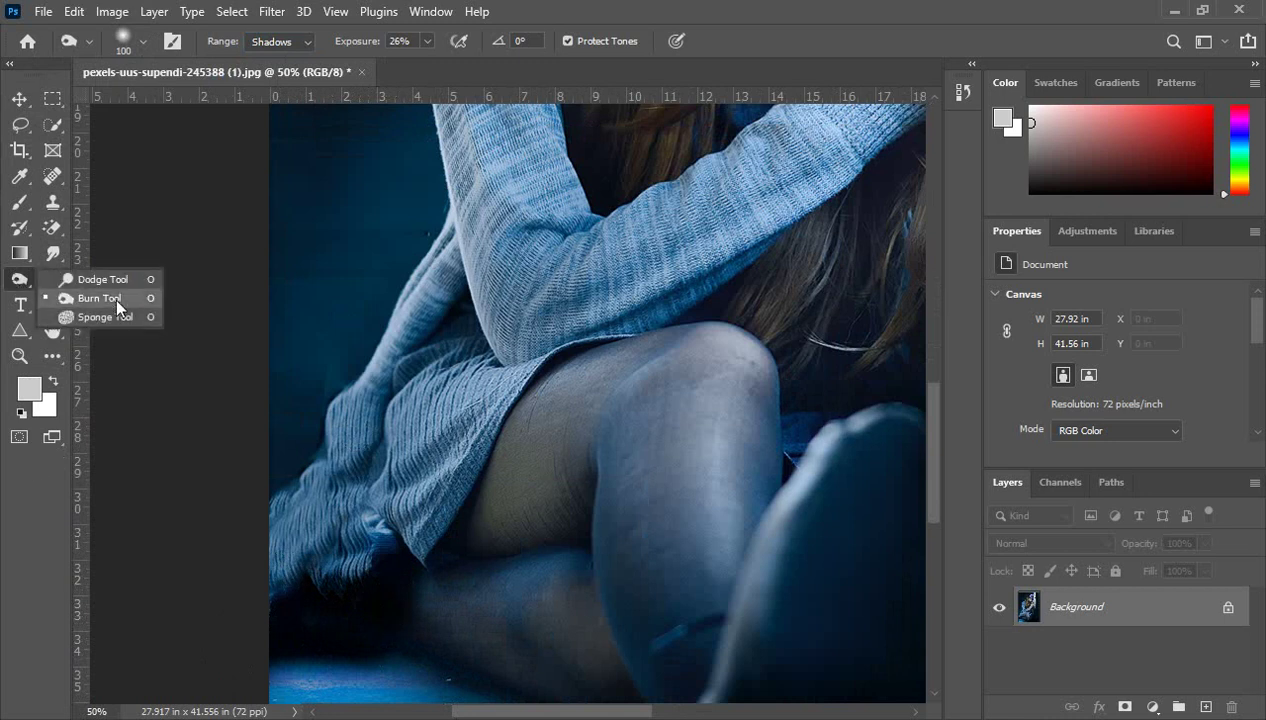
{"action": "left_click", "coordinate": [115, 297]}
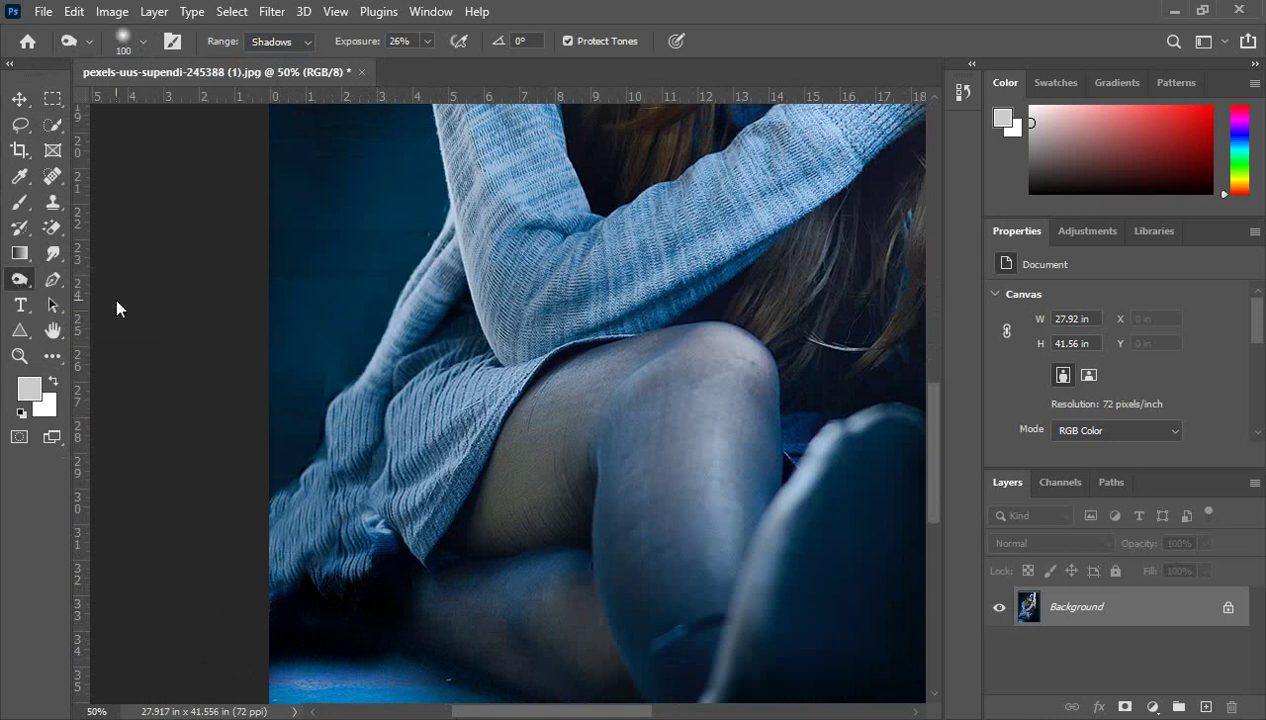
{"action": "left_click", "coordinate": [303, 43]}
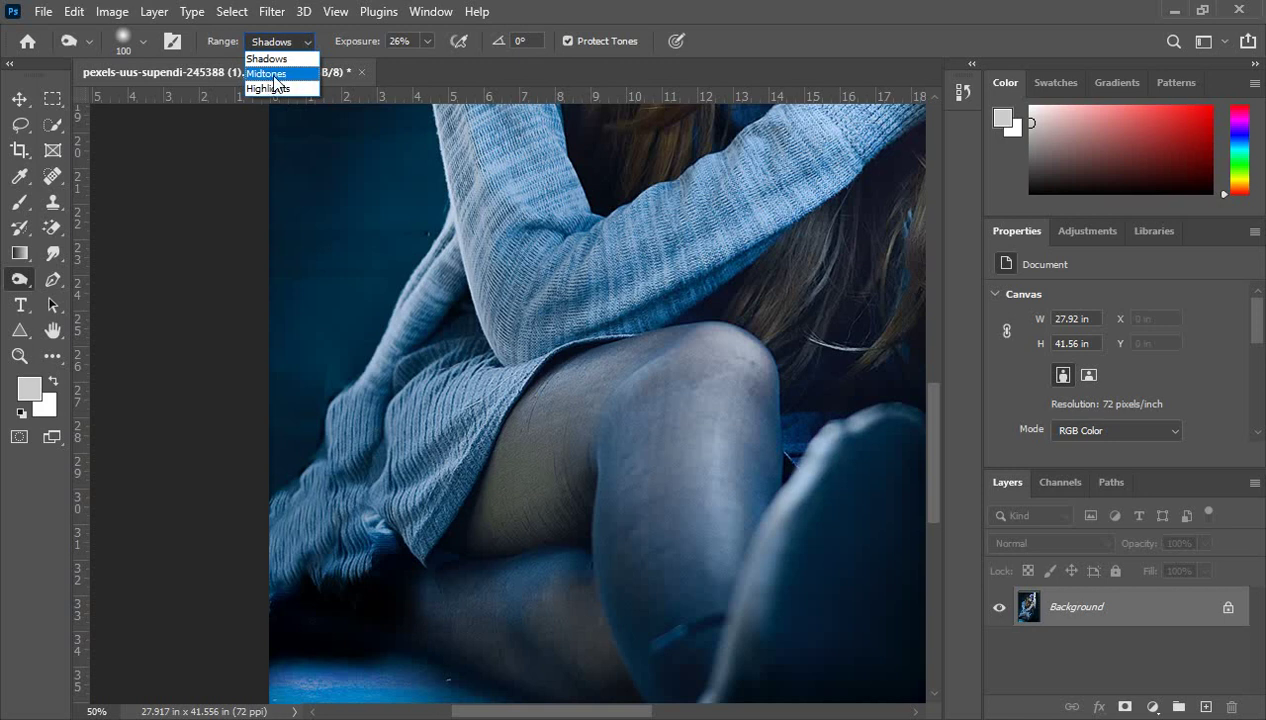
{"action": "left_click", "coordinate": [273, 75]}
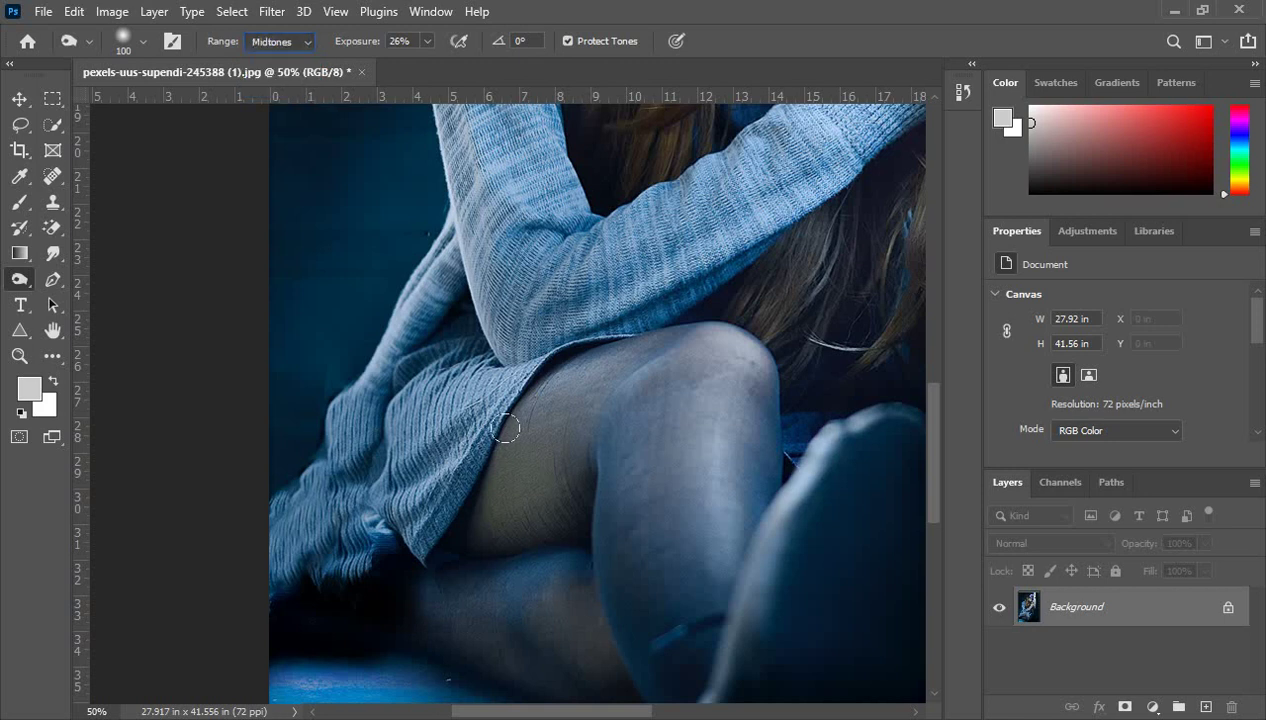
{"action": "mouse_move", "coordinate": [292, 566]}
{"action": "left_mouse_down"}
{"action": "mouse_move", "coordinate": [331, 528]}
{"action": "mouse_move", "coordinate": [368, 571]}
{"action": "mouse_move", "coordinate": [286, 610]}
{"action": "mouse_move", "coordinate": [268, 590]}
{"action": "mouse_move", "coordinate": [283, 585]}
{"action": "mouse_move", "coordinate": [258, 614]}
{"action": "mouse_move", "coordinate": [277, 620]}
{"action": "mouse_move", "coordinate": [303, 520]}
{"action": "mouse_move", "coordinate": [271, 610]}
{"action": "mouse_move", "coordinate": [361, 609]}
{"action": "mouse_move", "coordinate": [343, 460]}
{"action": "mouse_move", "coordinate": [368, 565]}
{"action": "mouse_move", "coordinate": [328, 481]}
{"action": "mouse_move", "coordinate": [322, 545]}
{"action": "left_mouse_up"}
- Raise the Burn exposure to 100% and darken the sweater's lower hem further
{"action": "left_click", "coordinate": [428, 41]}
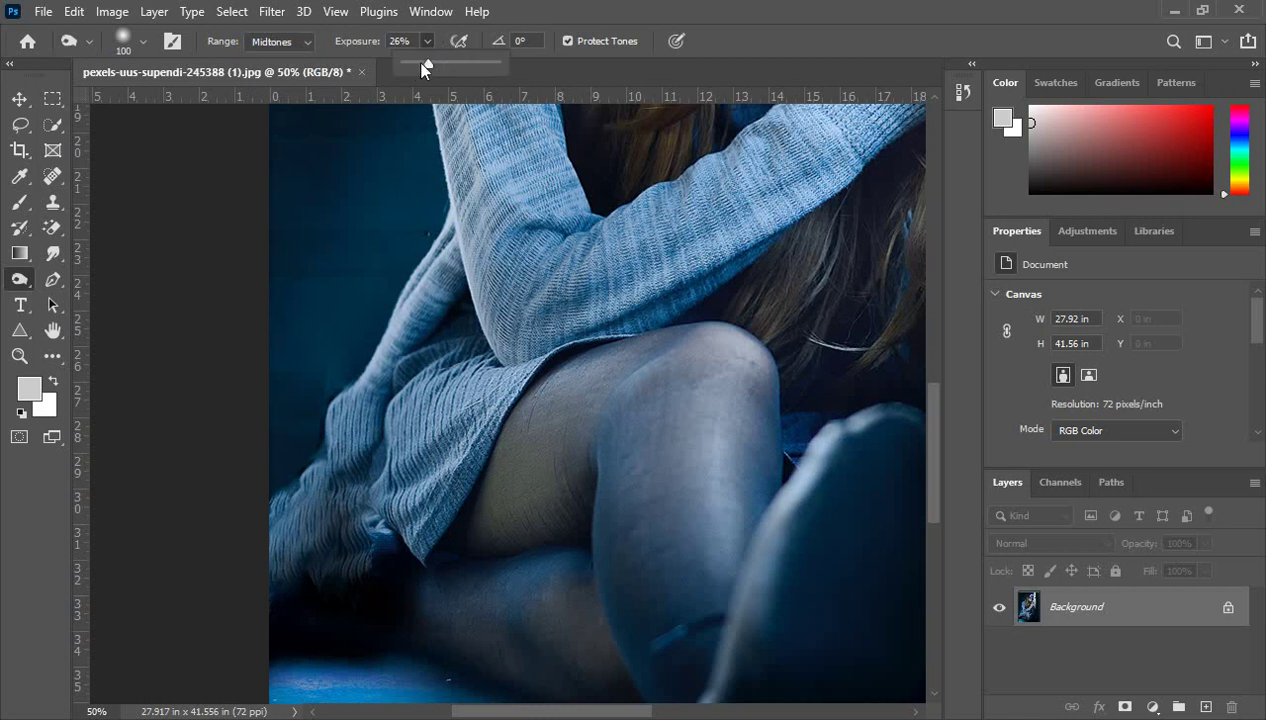
{"action": "left_click_drag", "start_coordinate": [500, 85], "coordinate": [518, 80]}
{"action": "mouse_move", "coordinate": [316, 480]}
{"action": "left_mouse_down"}
{"action": "mouse_move", "coordinate": [330, 551]}
{"action": "mouse_move", "coordinate": [295, 494]}
{"action": "mouse_move", "coordinate": [287, 573]}
{"action": "mouse_move", "coordinate": [274, 520]}
{"action": "mouse_move", "coordinate": [374, 615]}
{"action": "mouse_move", "coordinate": [360, 535]}
{"action": "mouse_move", "coordinate": [326, 540]}
{"action": "mouse_move", "coordinate": [313, 590]}
{"action": "mouse_move", "coordinate": [354, 573]}
{"action": "left_mouse_up"}
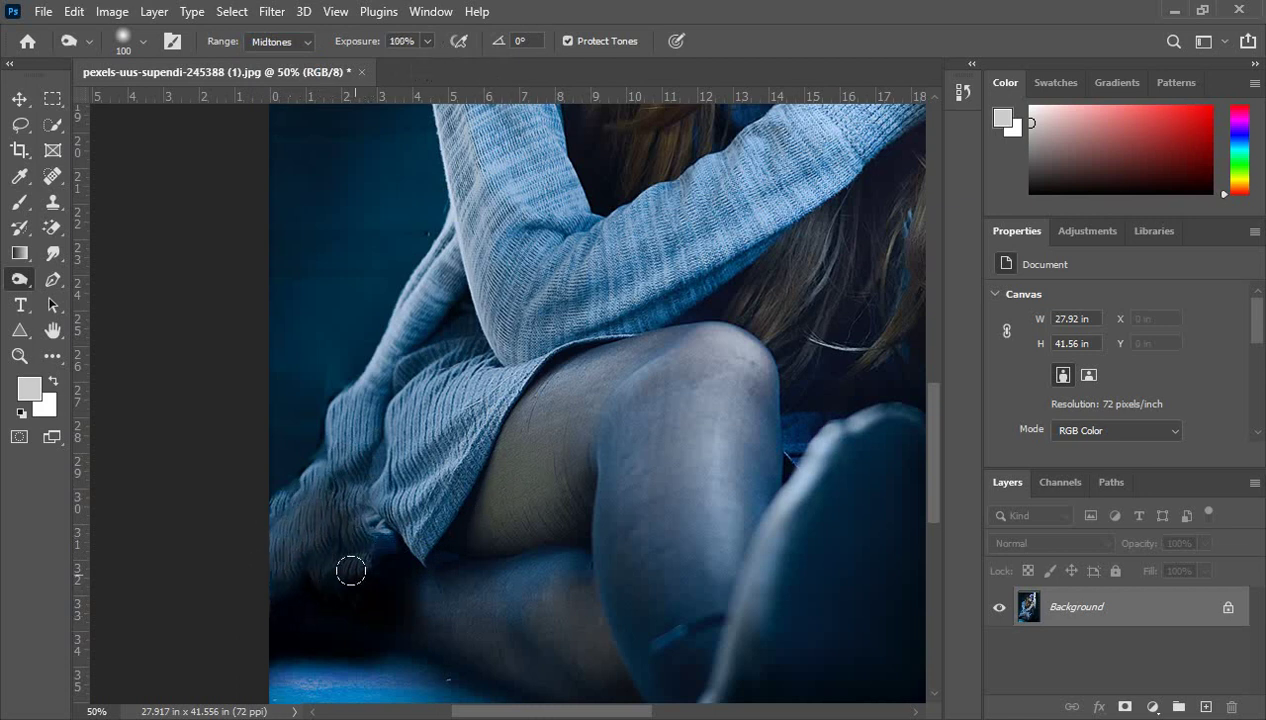
- Undo the midtone burn strokes on the sweater's hem
{"action": "key", "text": "ctrl+z"}
{"action": "key", "text": "ctrl+z"}
{"action": "key", "text": "ctrl+z"}
{"action": "key", "text": "ctrl+z"}
{"action": "key", "text": "ctrl+z"}
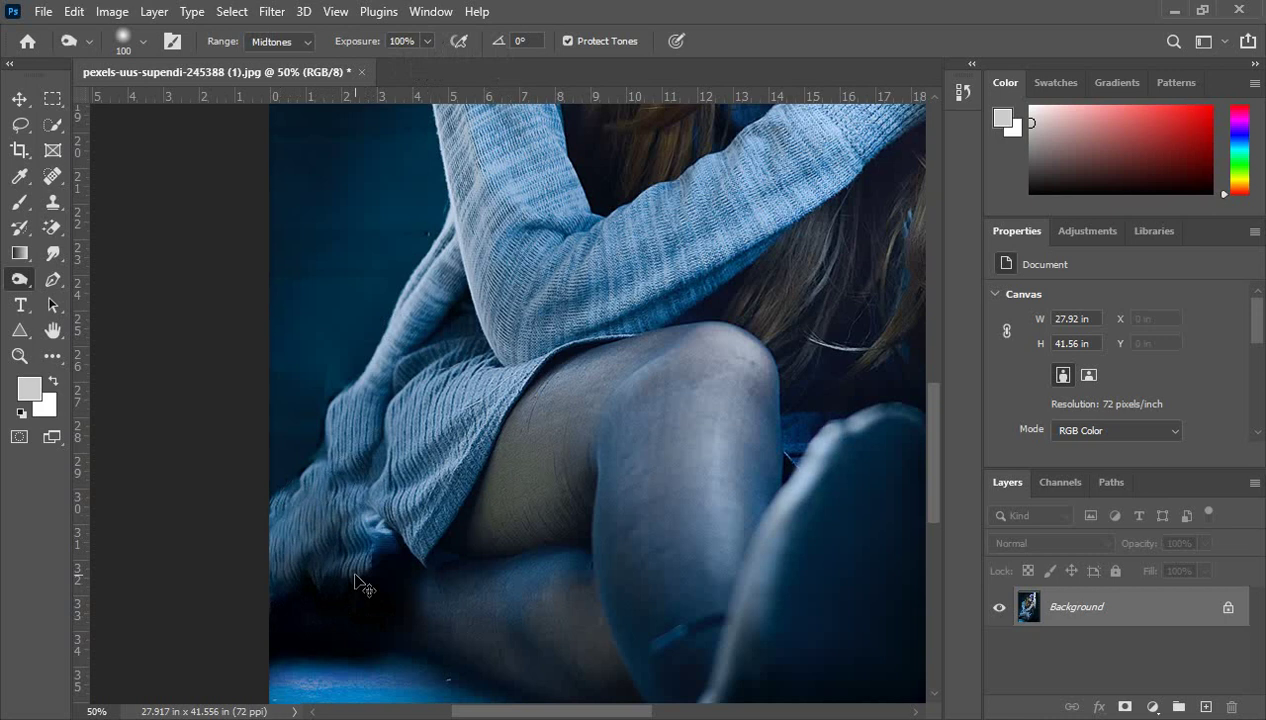
{"action": "key", "text": "ctrl+z"}
{"action": "key", "text": "ctrl+z"}
{"action": "key", "text": "ctrl+z"}
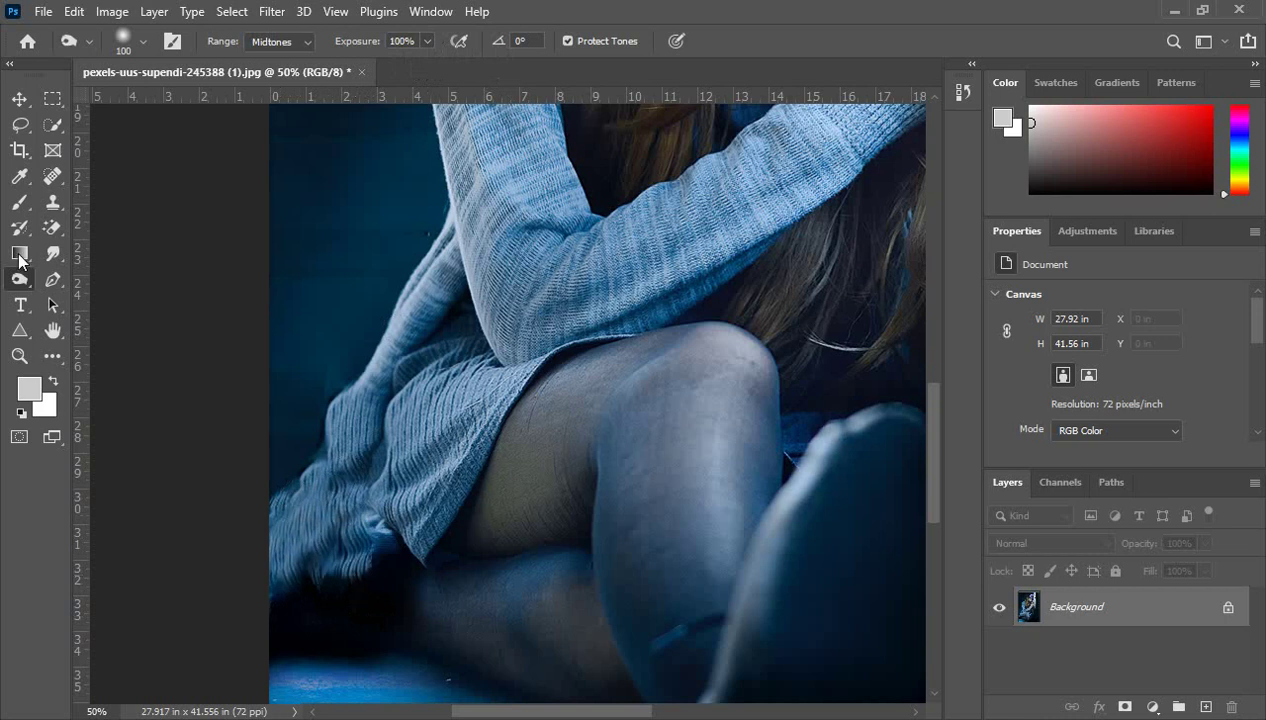
{"action": "right_click", "coordinate": [22, 278]}
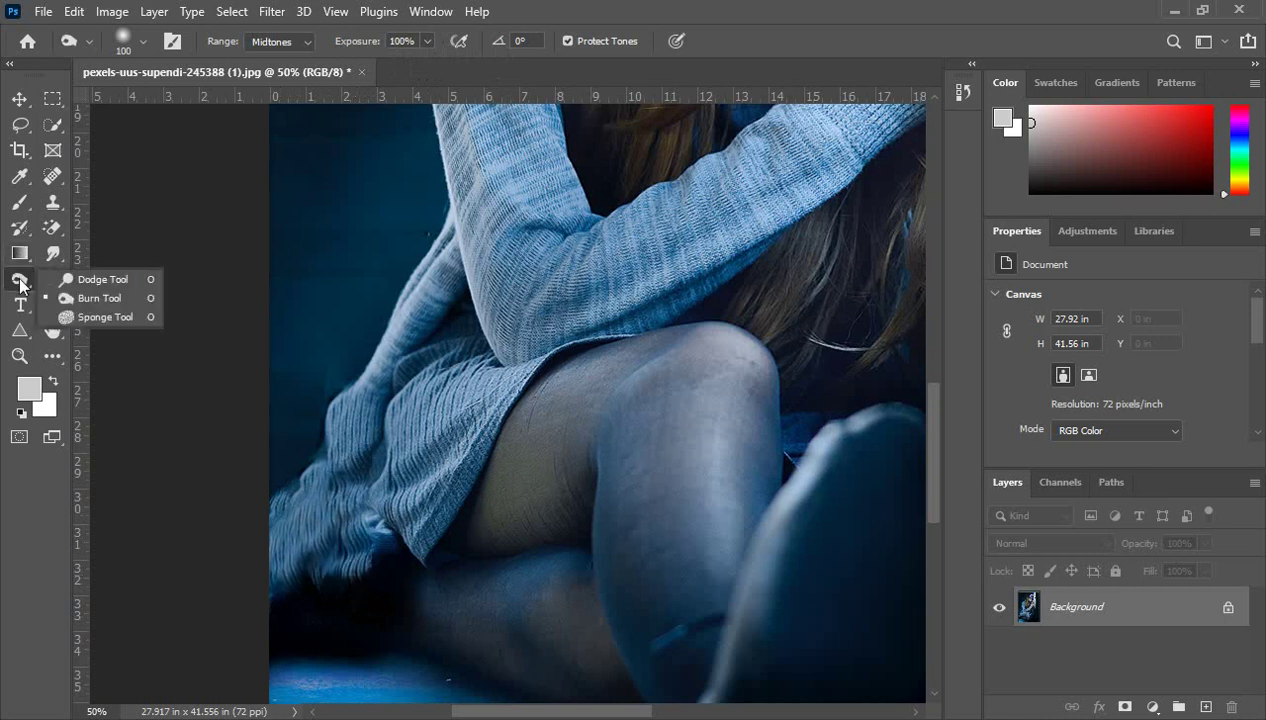
{"action": "left_click", "coordinate": [103, 280]}
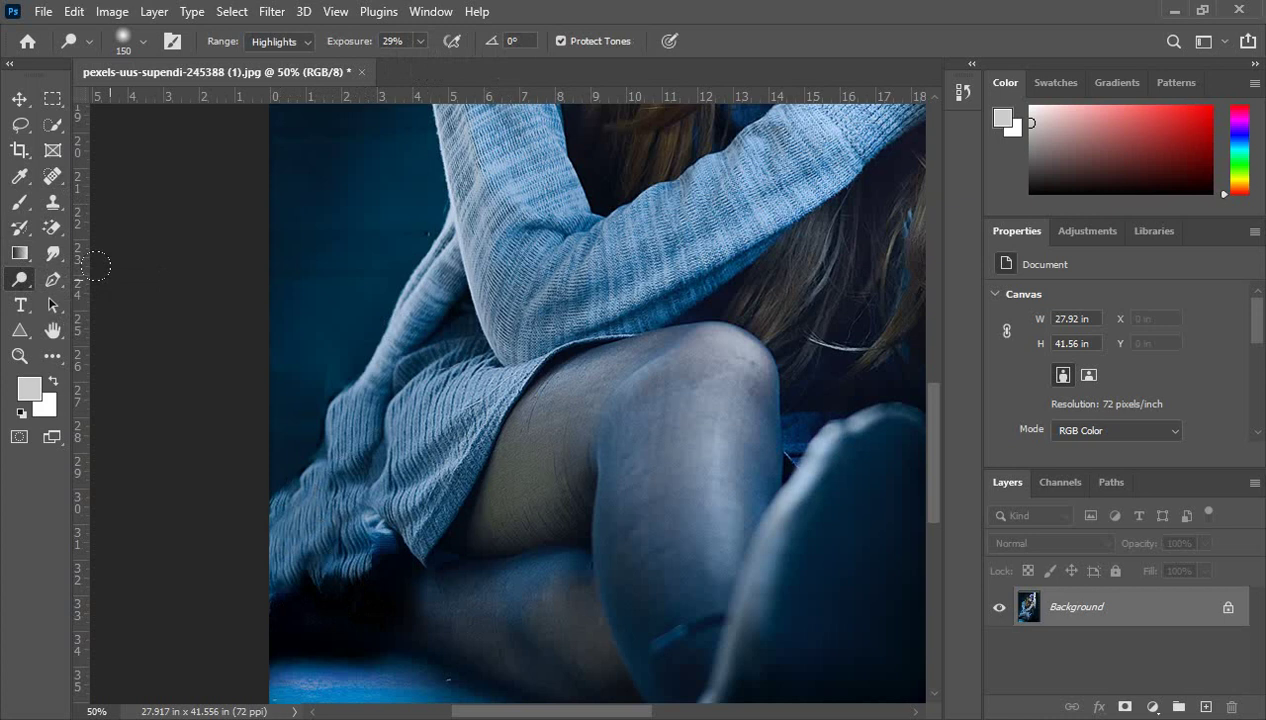
{"action": "right_click", "coordinate": [20, 279]}
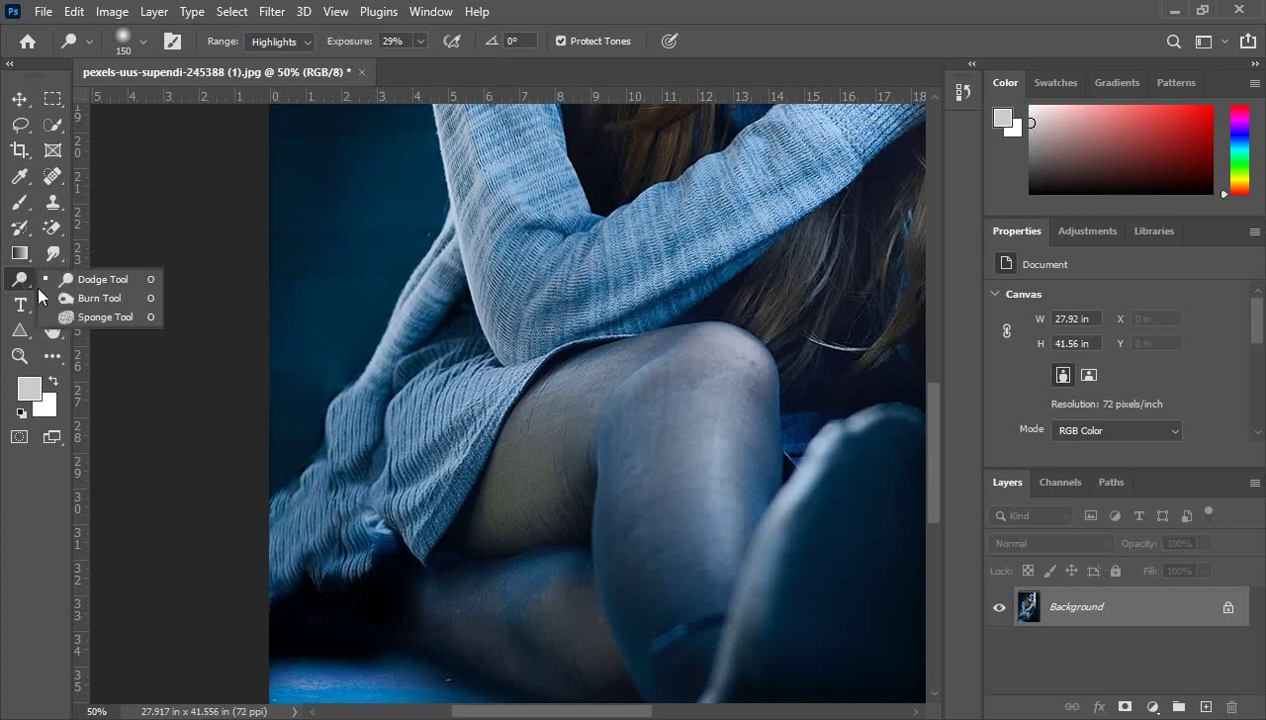
{"action": "left_click", "coordinate": [102, 297]}
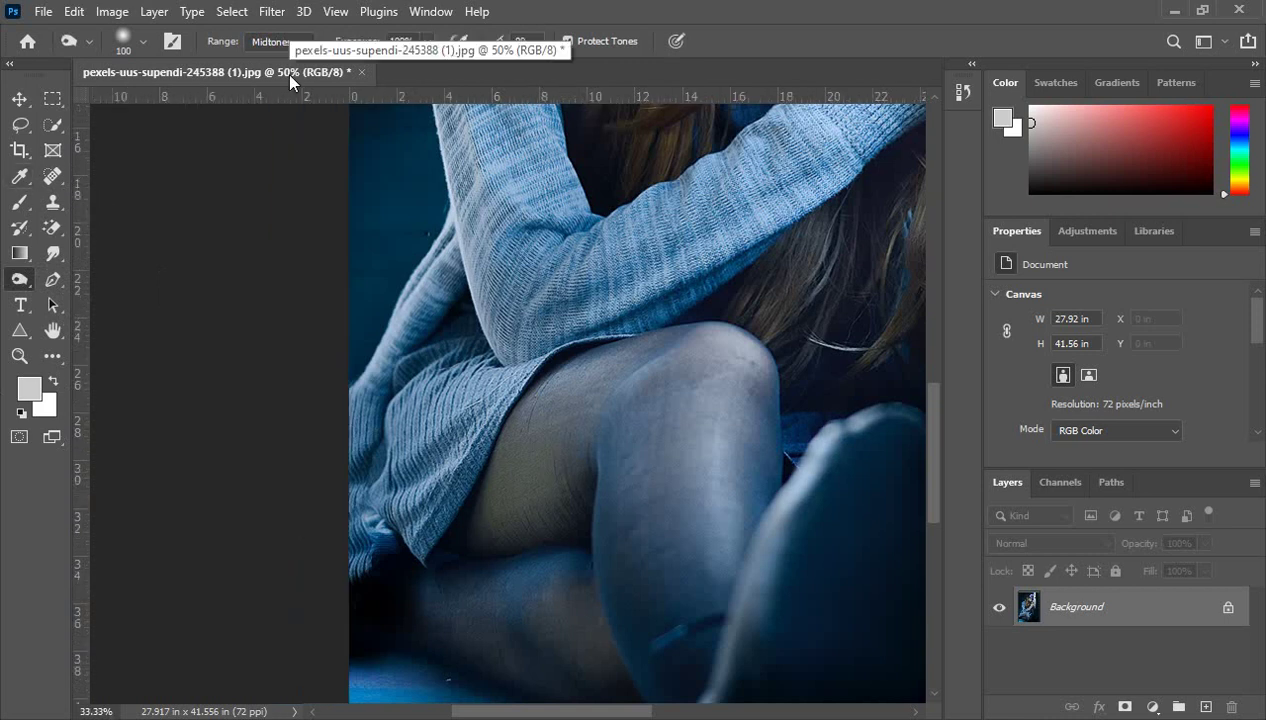
- Set the Burn exposure to 31% and the range to Highlights
{"action": "key", "text": "ctrl+minus"}
{"action": "left_click", "coordinate": [429, 42]}
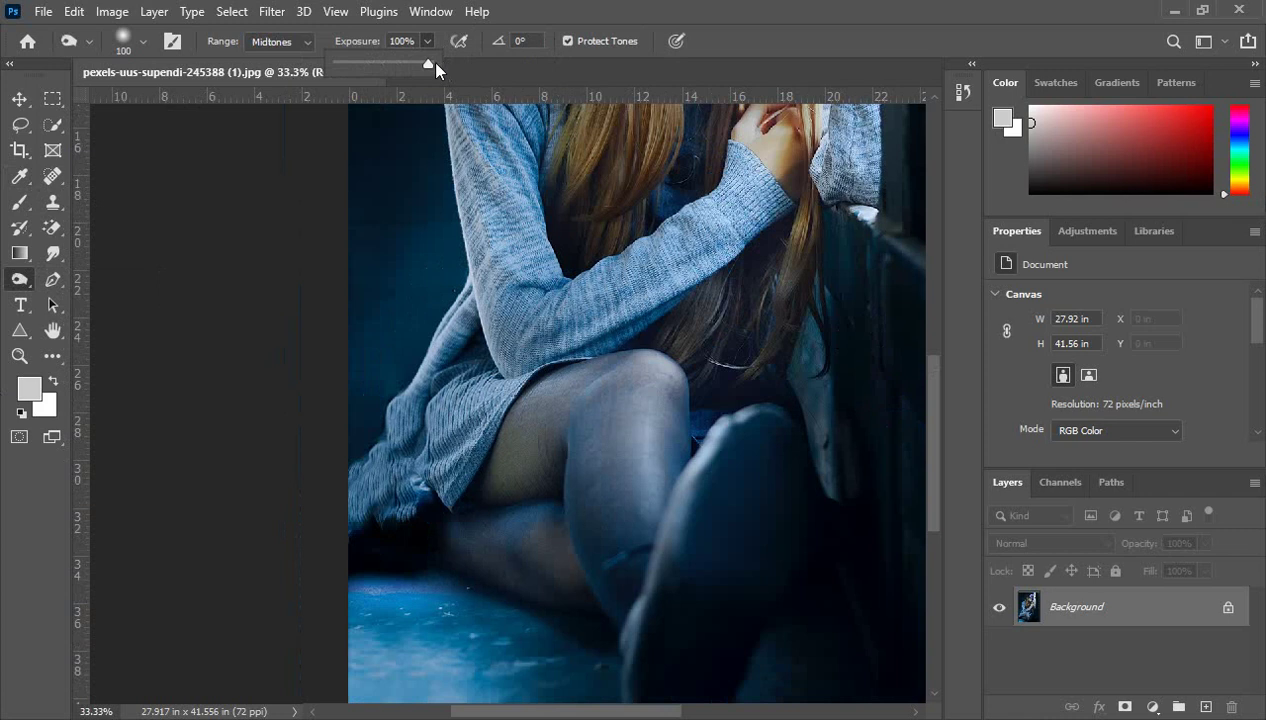
{"action": "left_click_drag", "start_coordinate": [370, 70], "coordinate": [364, 70]}
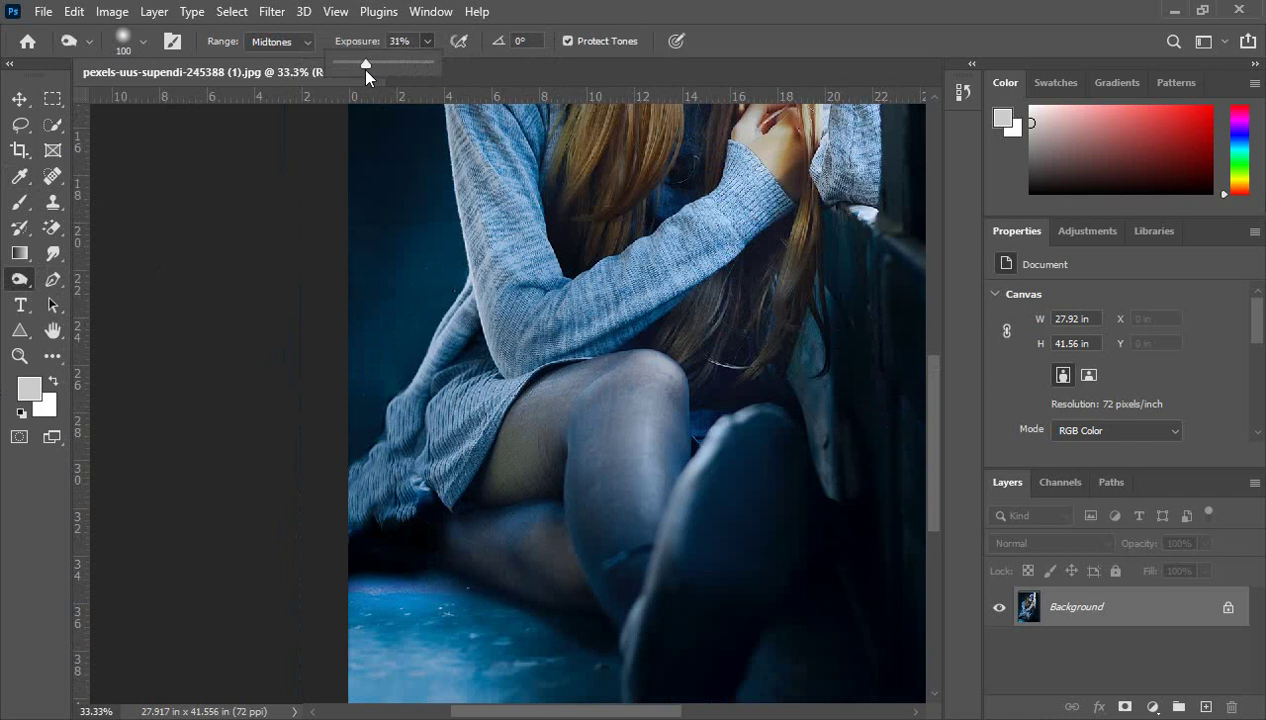
{"action": "left_click", "coordinate": [295, 42]}
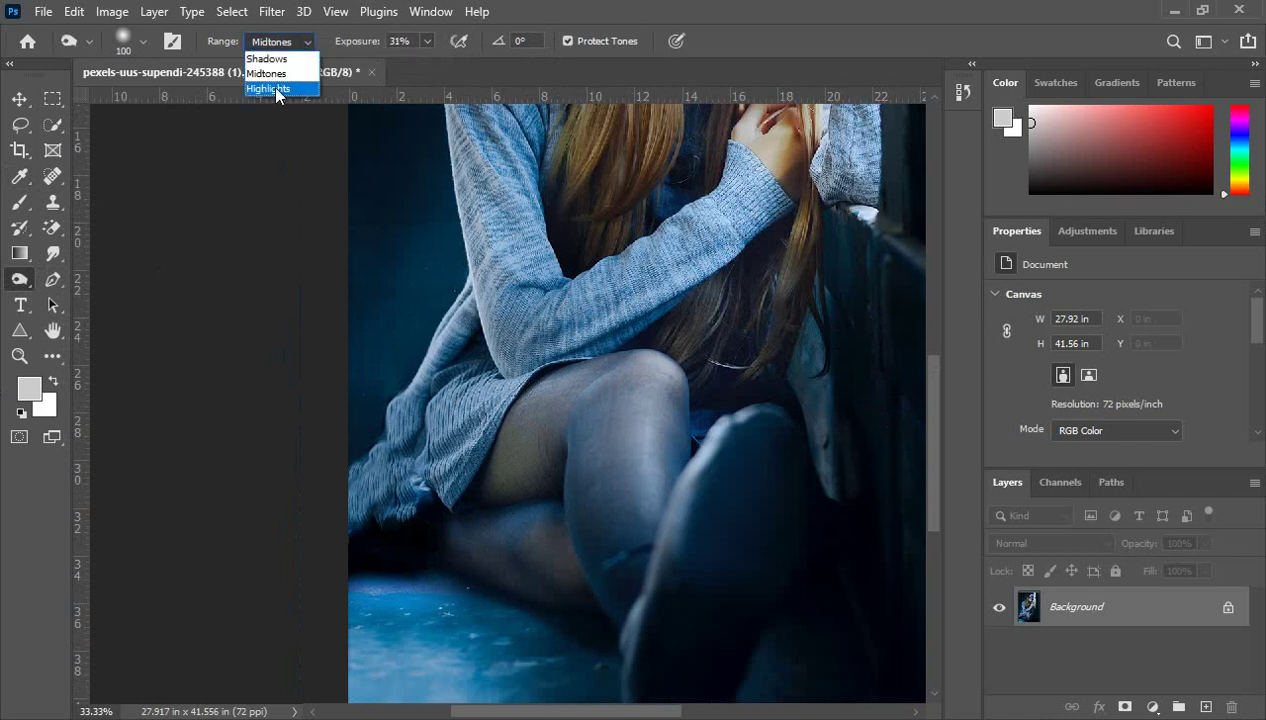
{"action": "left_click", "coordinate": [272, 88]}
- Enlarge the Burn brush to 464 px and darken the highlights on the woman's face, hair and hat
{"action": "scroll", "coordinate": [631, 284], "scroll_direction": "down", "scroll_amount": 3}
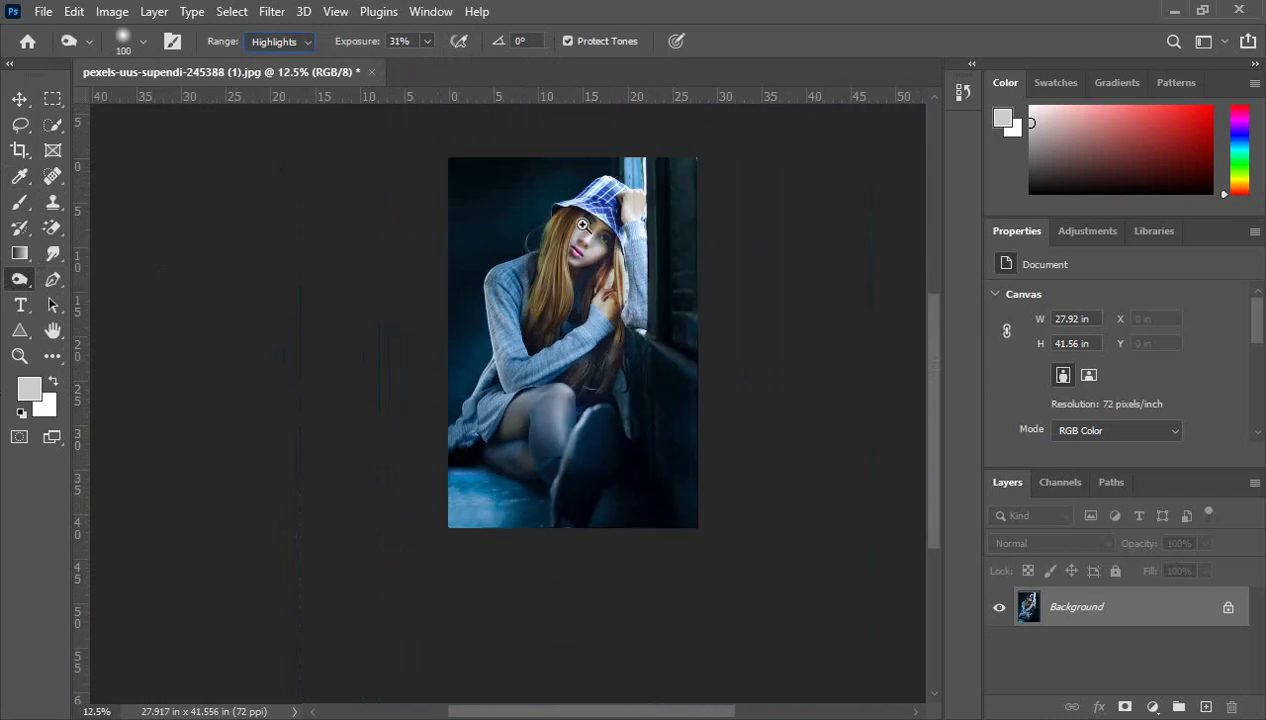
{"action": "scroll", "coordinate": [589, 262], "scroll_direction": "up", "scroll_amount": 2}
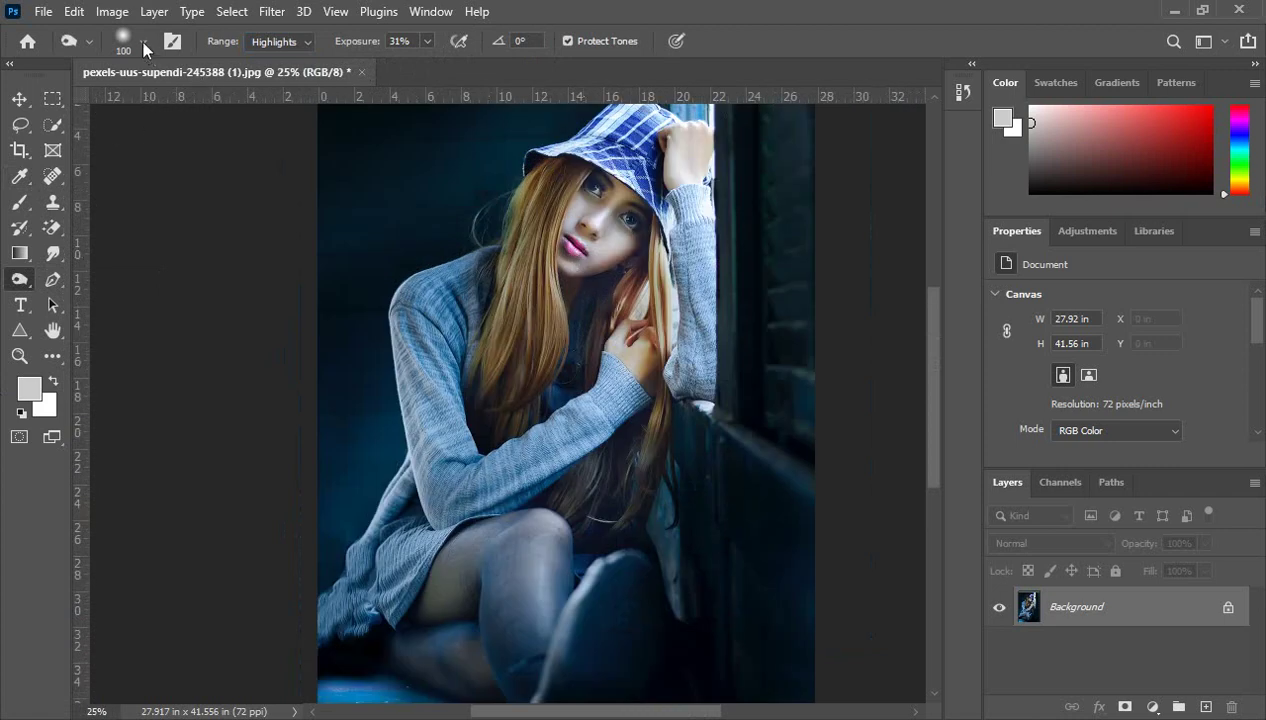
{"action": "left_click", "coordinate": [143, 43]}
{"action": "left_click_drag", "start_coordinate": [175, 107], "coordinate": [220, 107]}
{"action": "key", "text": "Return"}
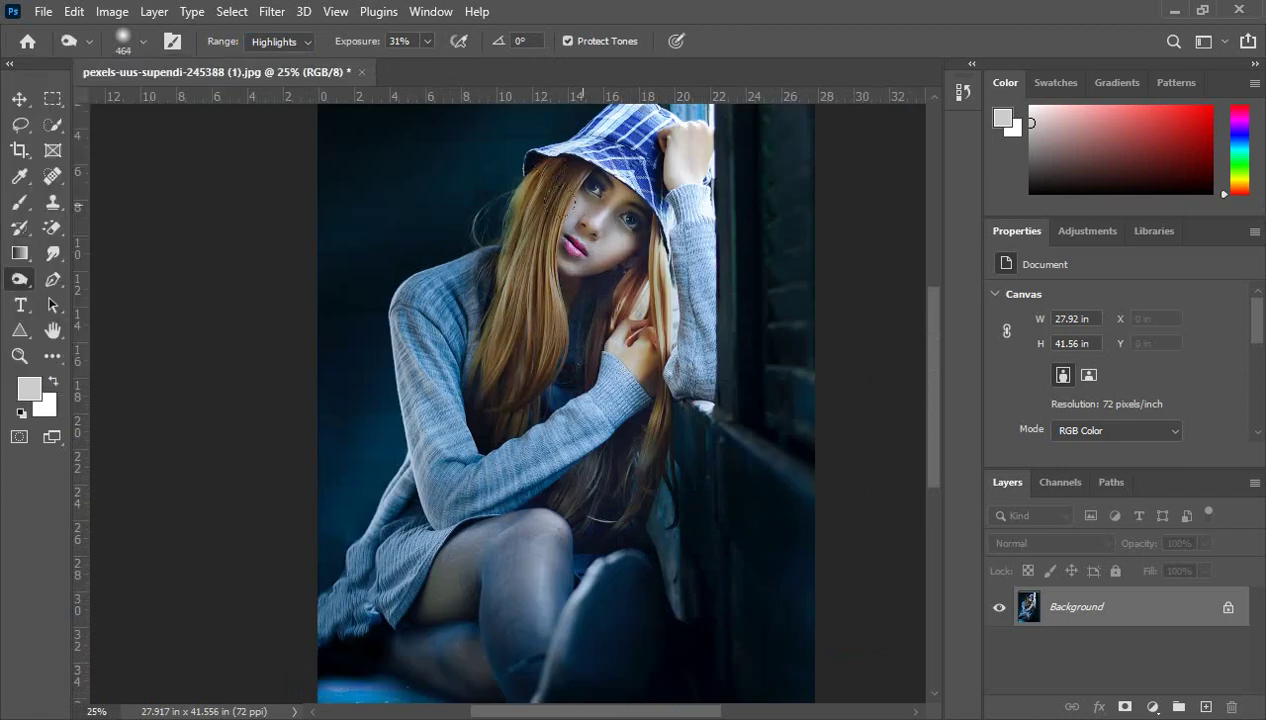
{"action": "mouse_move", "coordinate": [583, 205]}
{"action": "left_mouse_down"}
{"action": "mouse_move", "coordinate": [603, 228]}
{"action": "mouse_move", "coordinate": [577, 295]}
{"action": "left_mouse_up"}
{"action": "mouse_move", "coordinate": [500, 284]}
{"action": "left_mouse_down"}
{"action": "mouse_move", "coordinate": [490, 410]}
{"action": "mouse_move", "coordinate": [509, 300]}
{"action": "left_mouse_up"}
{"action": "scroll", "coordinate": [651, 290], "scroll_direction": "up", "scroll_amount": 1}
{"action": "mouse_move", "coordinate": [652, 234]}
{"action": "left_mouse_down"}
{"action": "mouse_move", "coordinate": [604, 172]}
{"action": "mouse_move", "coordinate": [657, 158]}
{"action": "mouse_move", "coordinate": [643, 138]}
{"action": "mouse_move", "coordinate": [529, 340]}
{"action": "mouse_move", "coordinate": [544, 228]}
{"action": "mouse_move", "coordinate": [332, 478]}
{"action": "mouse_move", "coordinate": [437, 378]}
{"action": "mouse_move", "coordinate": [481, 278]}
{"action": "left_mouse_up"}
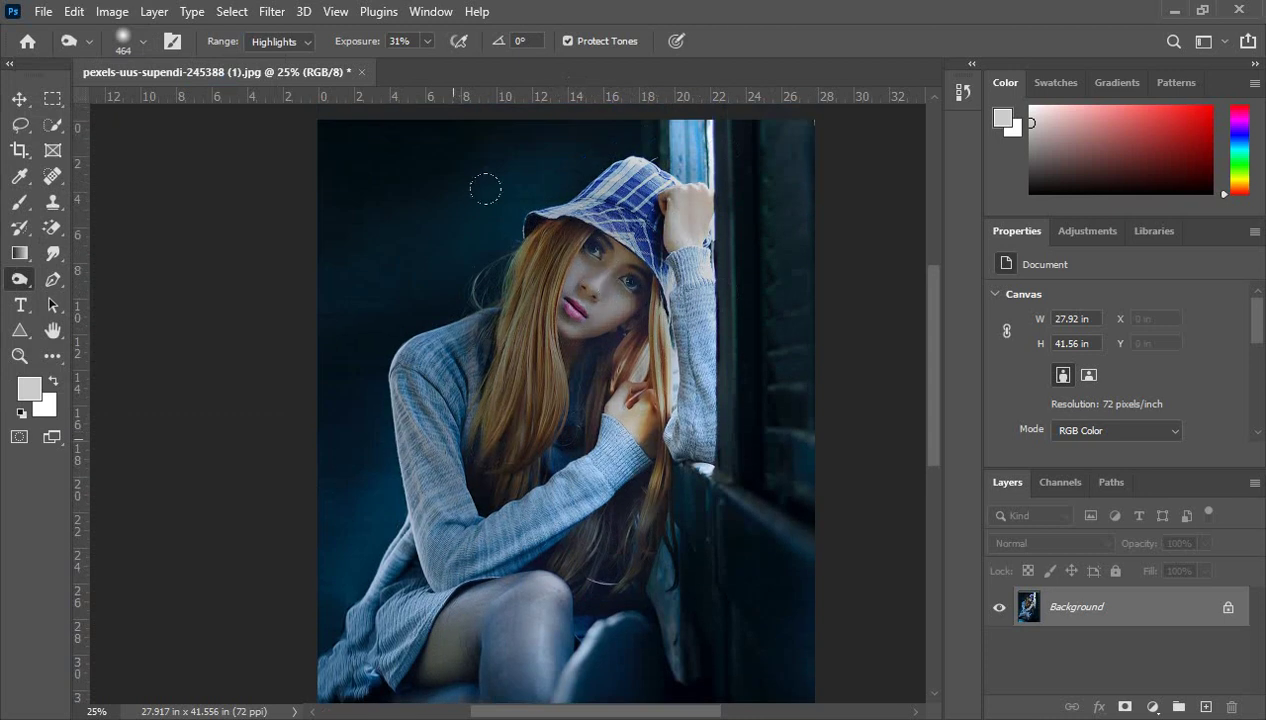
- Raise the Burn exposure to 100% and darken the highlights on the face, hat, hair and sweater further
{"action": "left_click", "coordinate": [426, 42]}
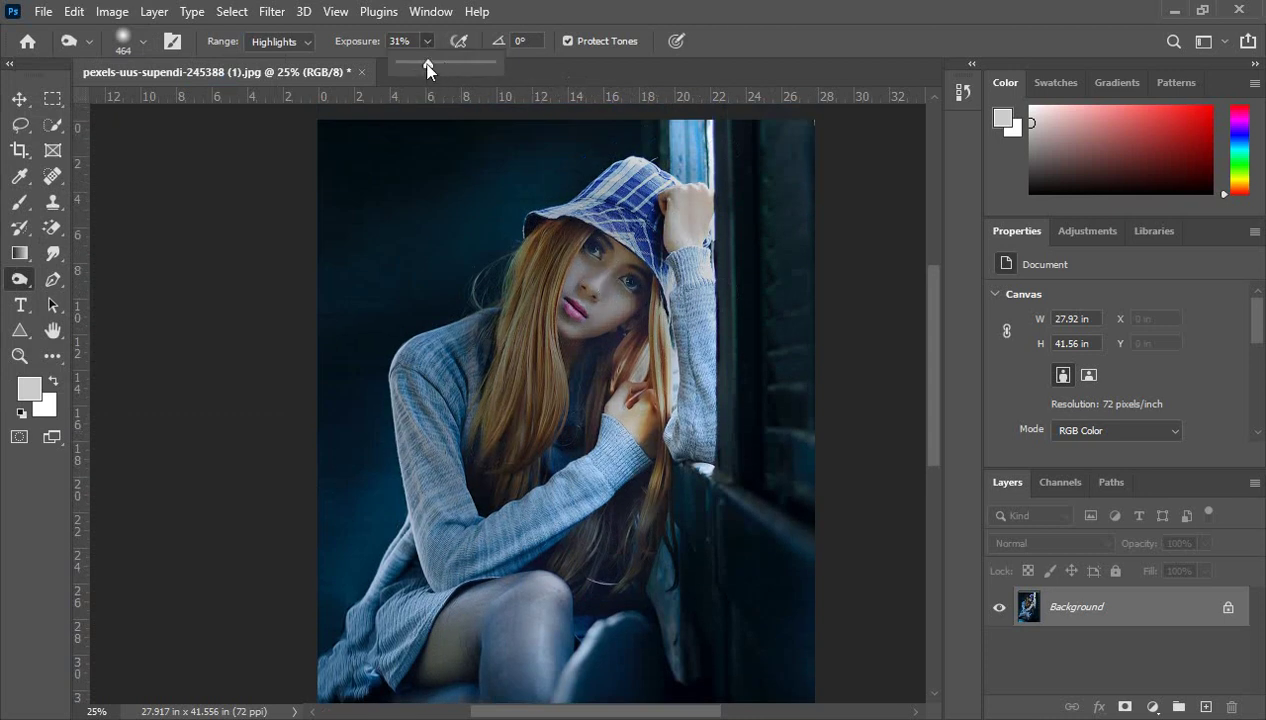
{"action": "left_click_drag", "start_coordinate": [429, 66], "coordinate": [574, 79]}
{"action": "left_click_drag", "start_coordinate": [612, 206], "coordinate": [594, 268]}
{"action": "mouse_move", "coordinate": [420, 405]}
{"action": "left_mouse_down"}
{"action": "mouse_move", "coordinate": [260, 415]}
{"action": "mouse_move", "coordinate": [325, 370]}
{"action": "left_mouse_up"}
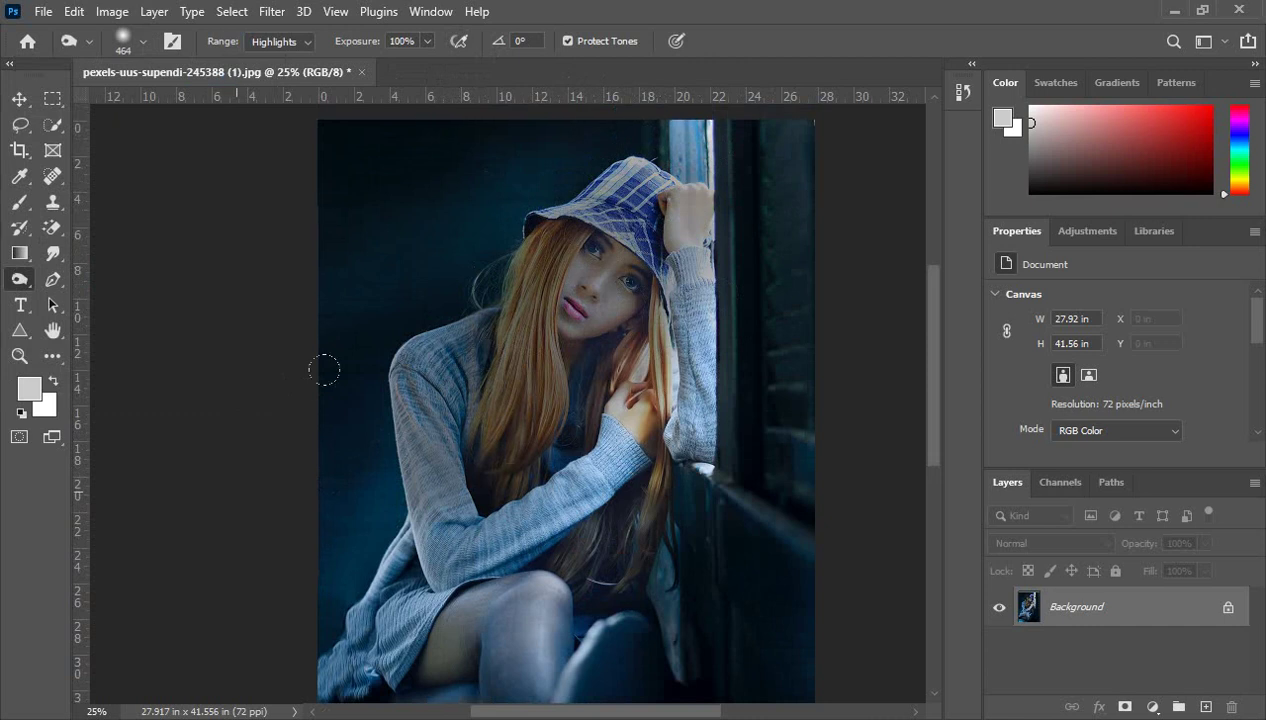
{"action": "left_click_drag", "start_coordinate": [663, 234], "coordinate": [620, 172]}
{"action": "mouse_move", "coordinate": [632, 253]}
{"action": "left_mouse_down"}
{"action": "mouse_move", "coordinate": [590, 470]}
{"action": "mouse_move", "coordinate": [487, 484]}
{"action": "left_mouse_up"}
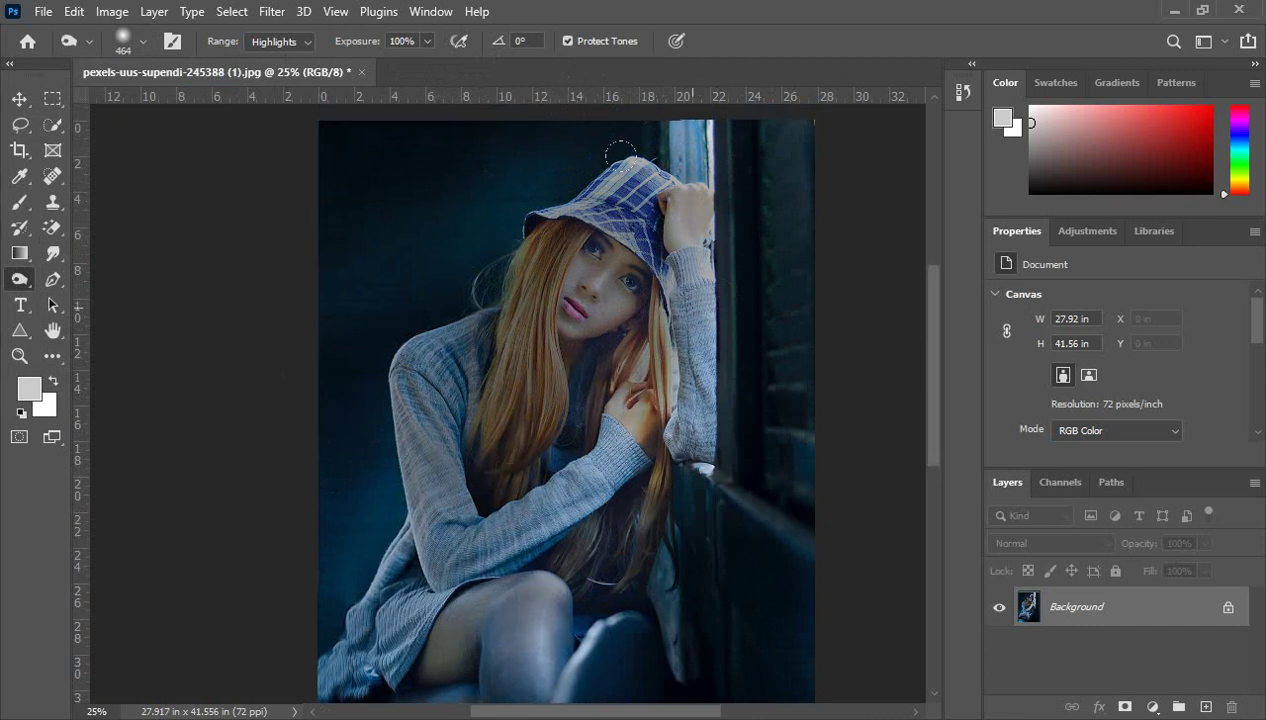
- Burn the highlights around the hat and face, and switch the range to Shadows to darken the background and figure at 100% exposure
{"action": "scroll", "coordinate": [657, 186], "scroll_direction": "up", "scroll_amount": 1}
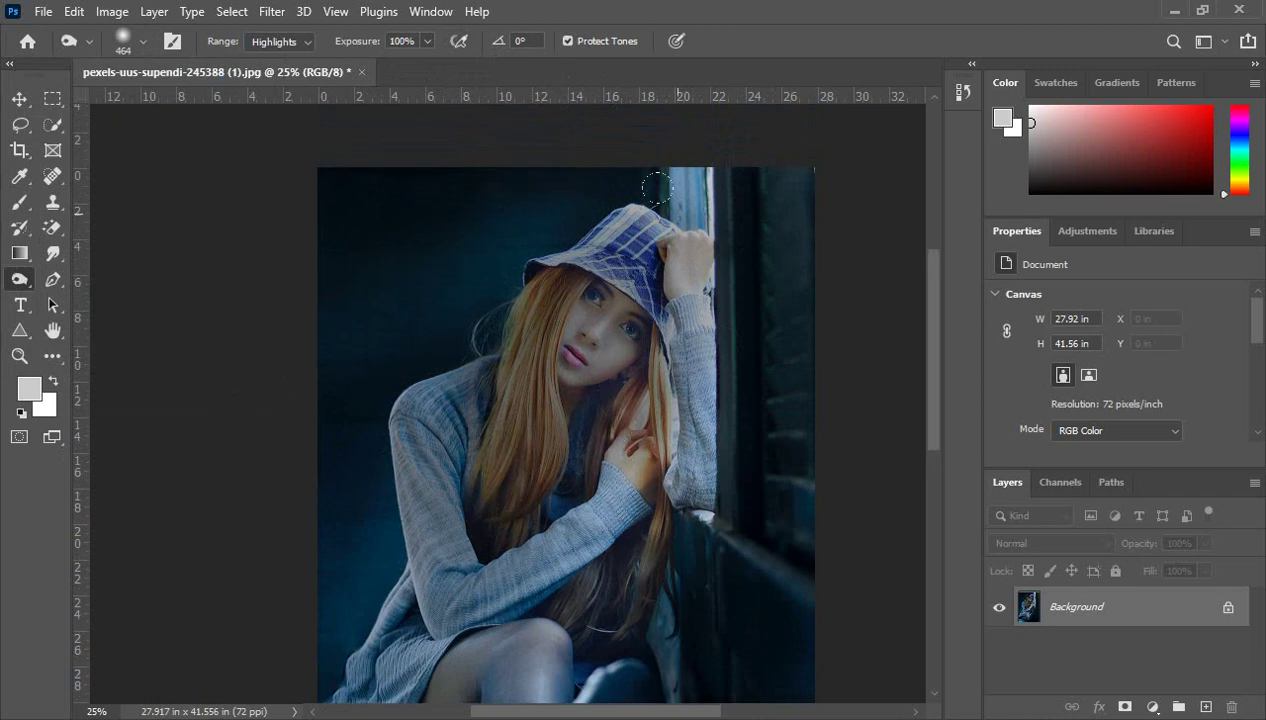
{"action": "mouse_move", "coordinate": [682, 196]}
{"action": "left_mouse_down"}
{"action": "mouse_move", "coordinate": [380, 385]}
{"action": "mouse_move", "coordinate": [672, 330]}
{"action": "mouse_move", "coordinate": [260, 425]}
{"action": "mouse_move", "coordinate": [614, 313]}
{"action": "left_mouse_up"}
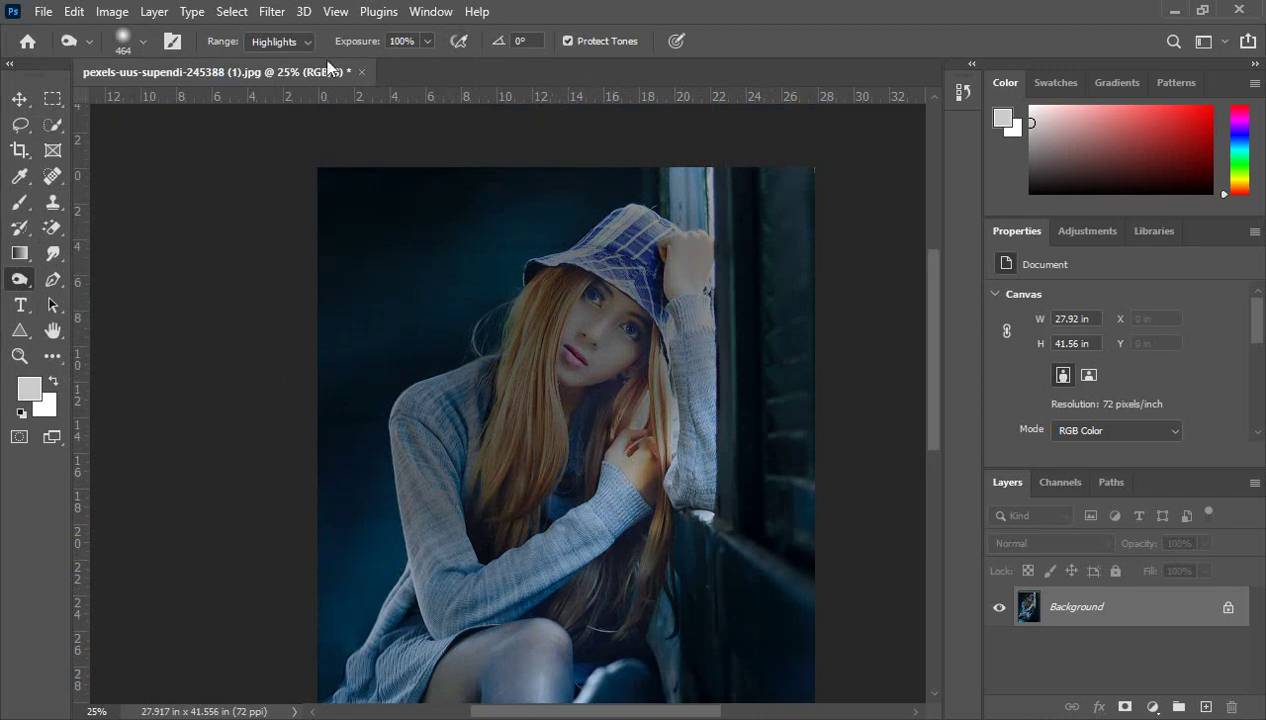
{"action": "left_click", "coordinate": [306, 42]}
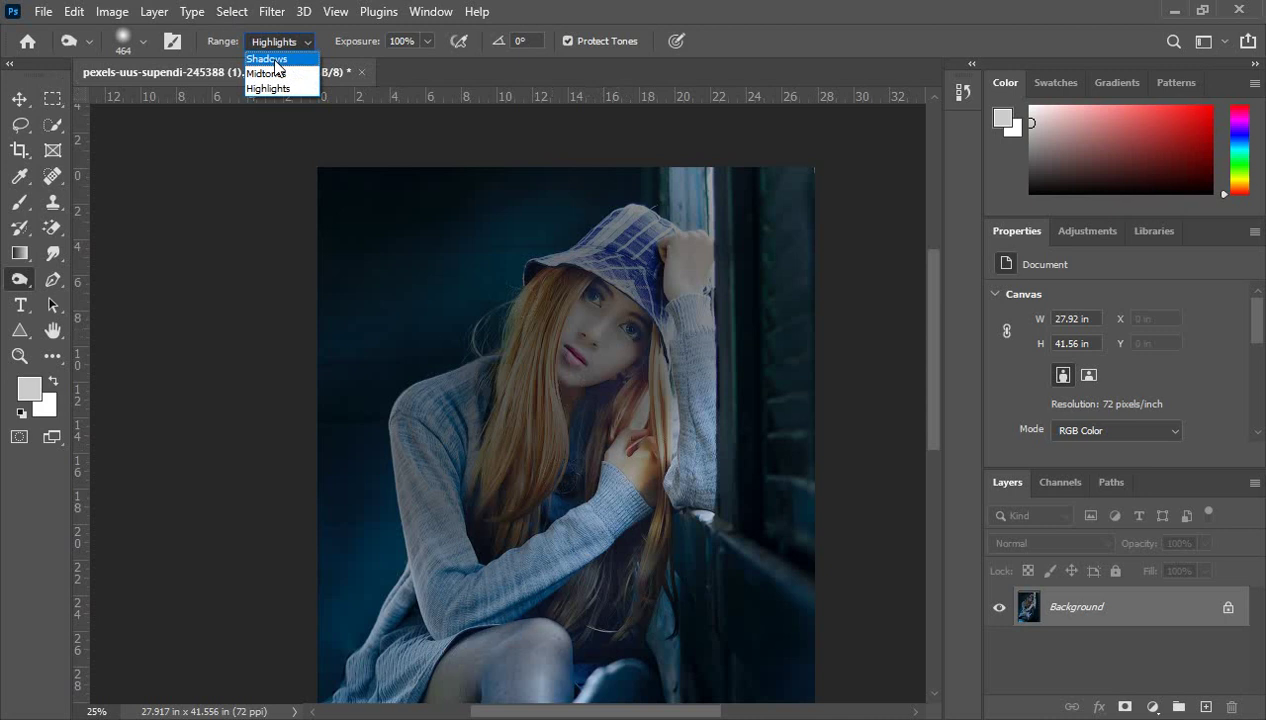
{"action": "left_click", "coordinate": [276, 62]}
{"action": "mouse_move", "coordinate": [322, 446]}
{"action": "left_mouse_down"}
{"action": "mouse_move", "coordinate": [640, 300]}
{"action": "mouse_move", "coordinate": [401, 232]}
{"action": "mouse_move", "coordinate": [269, 412]}
{"action": "mouse_move", "coordinate": [758, 255]}
{"action": "mouse_move", "coordinate": [557, 486]}
{"action": "mouse_move", "coordinate": [787, 432]}
{"action": "mouse_move", "coordinate": [794, 313]}
{"action": "mouse_move", "coordinate": [770, 170]}
{"action": "left_mouse_up"}
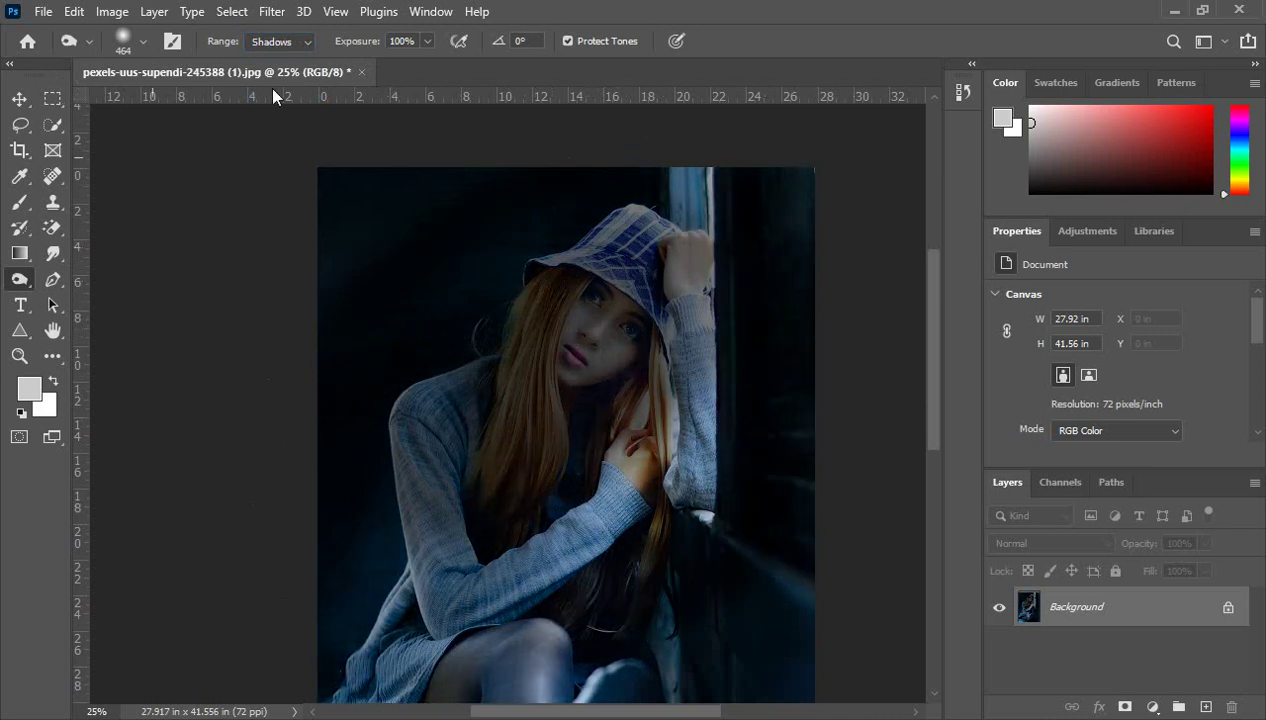
- Set the Burn range to Midtones and darken the midtones on the face, hair, hat and sweater
{"action": "left_click", "coordinate": [304, 47]}
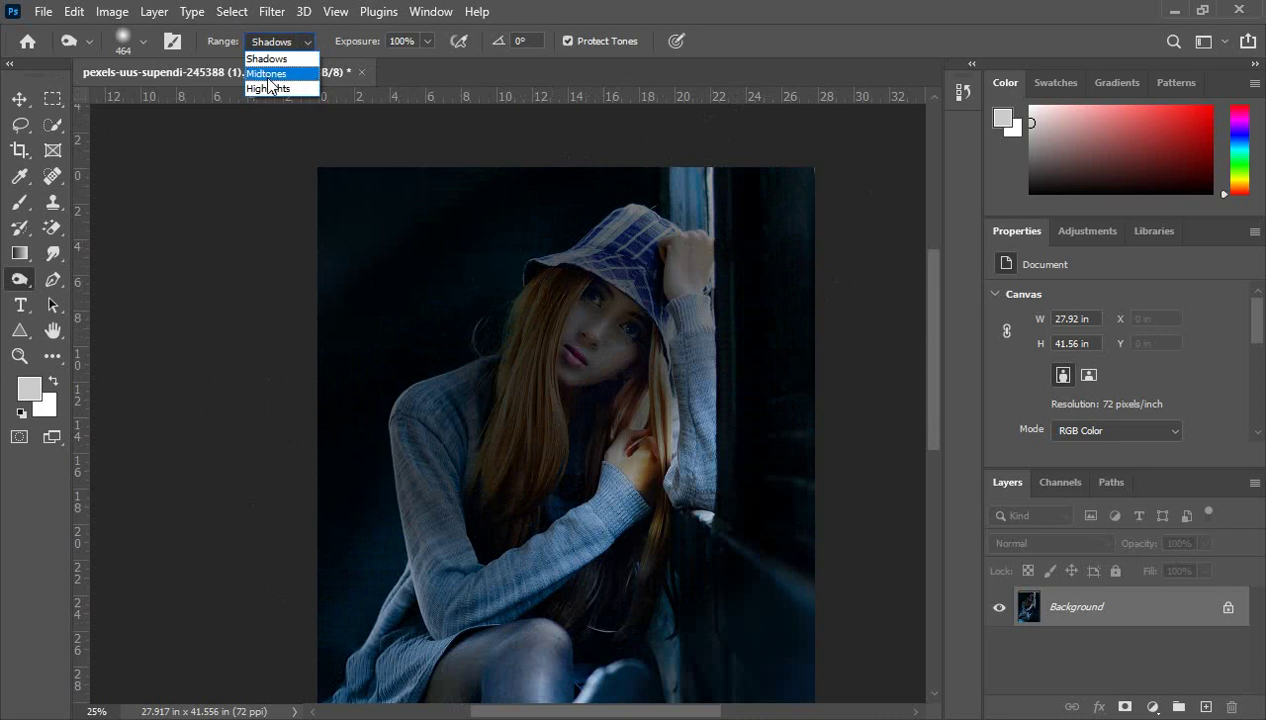
{"action": "left_click", "coordinate": [268, 74]}
{"action": "mouse_move", "coordinate": [602, 323]}
{"action": "left_mouse_down"}
{"action": "mouse_move", "coordinate": [586, 207]}
{"action": "mouse_move", "coordinate": [274, 400]}
{"action": "mouse_move", "coordinate": [511, 179]}
{"action": "mouse_move", "coordinate": [390, 441]}
{"action": "mouse_move", "coordinate": [745, 370]}
{"action": "mouse_move", "coordinate": [727, 553]}
{"action": "left_mouse_up"}
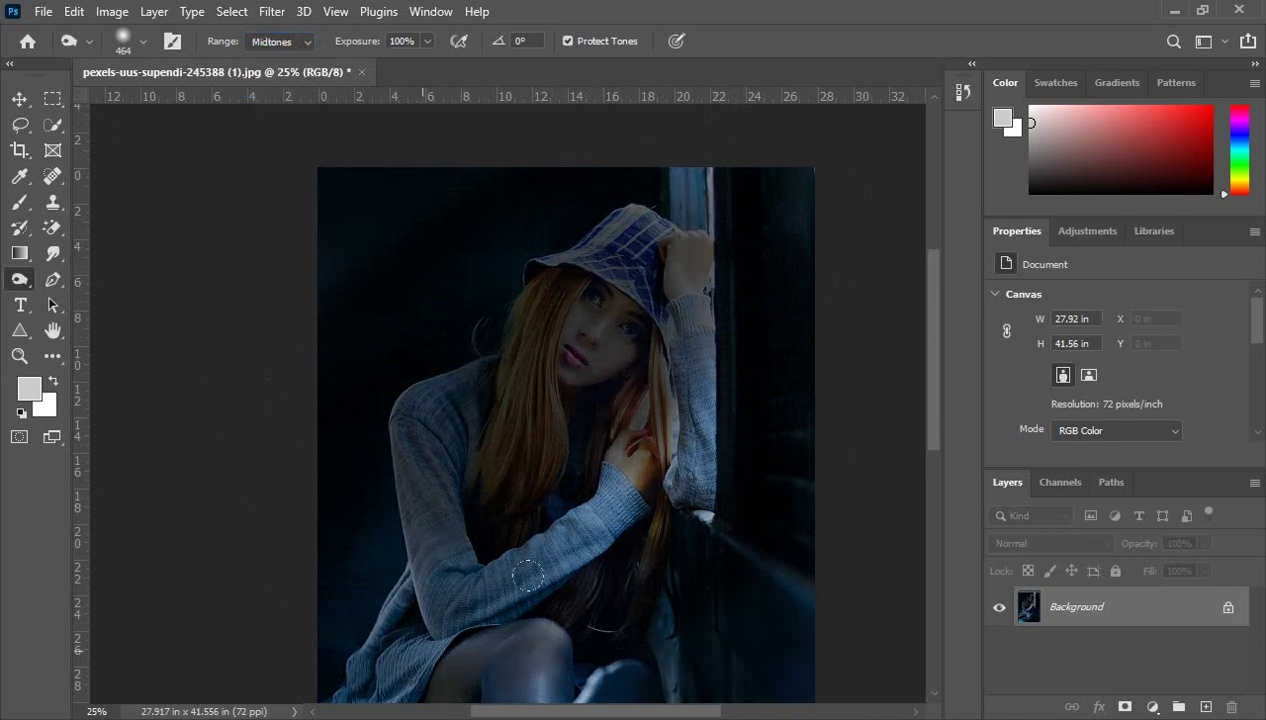
{"action": "scroll", "coordinate": [740, 458], "scroll_direction": "down", "scroll_amount": 1}
- Switch to the Dodge tool and back to Burn, darkening the midtones around the raised arm and window ledge further
{"action": "right_click", "coordinate": [23, 281]}
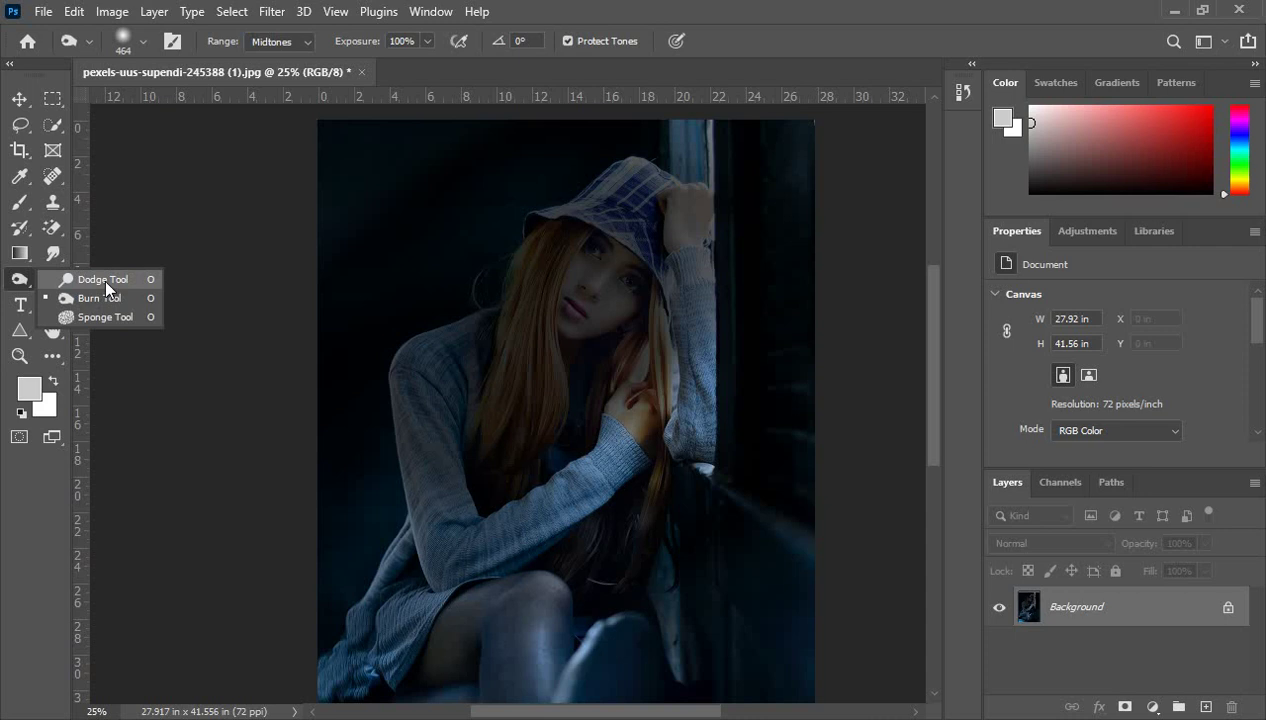
{"action": "left_click", "coordinate": [104, 279]}
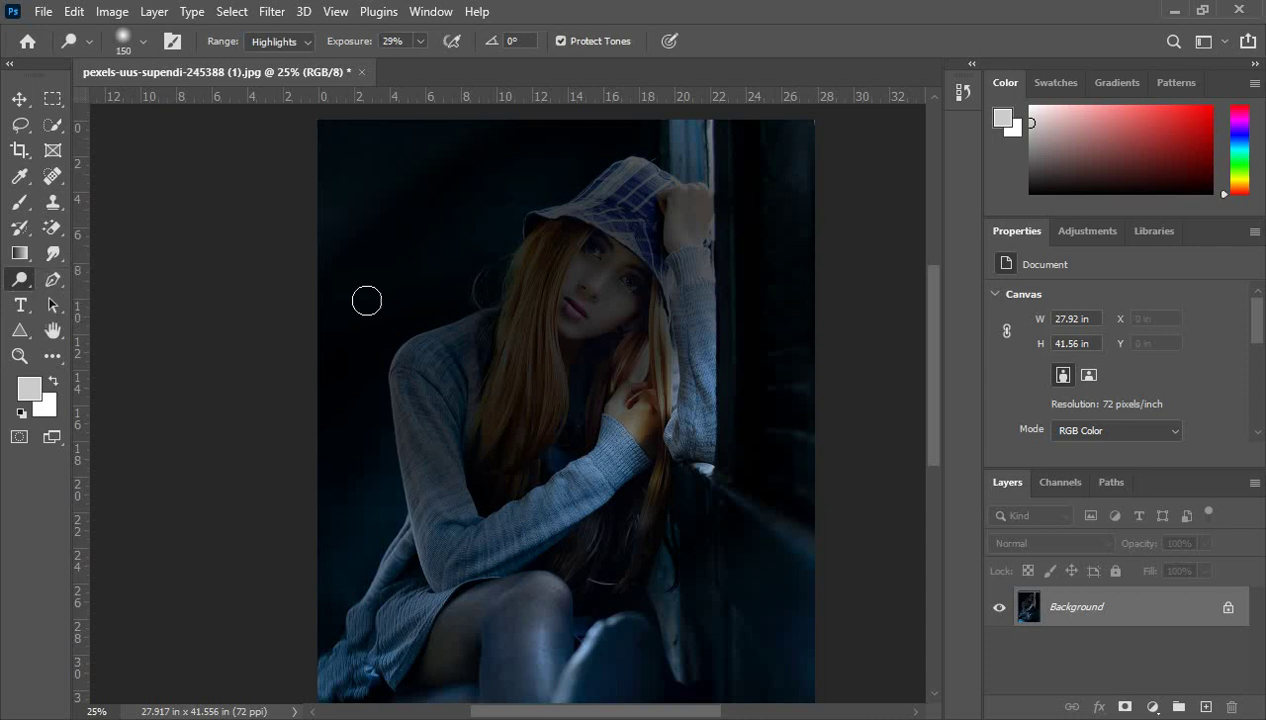
{"action": "right_click", "coordinate": [23, 281]}
{"action": "left_click", "coordinate": [96, 298]}
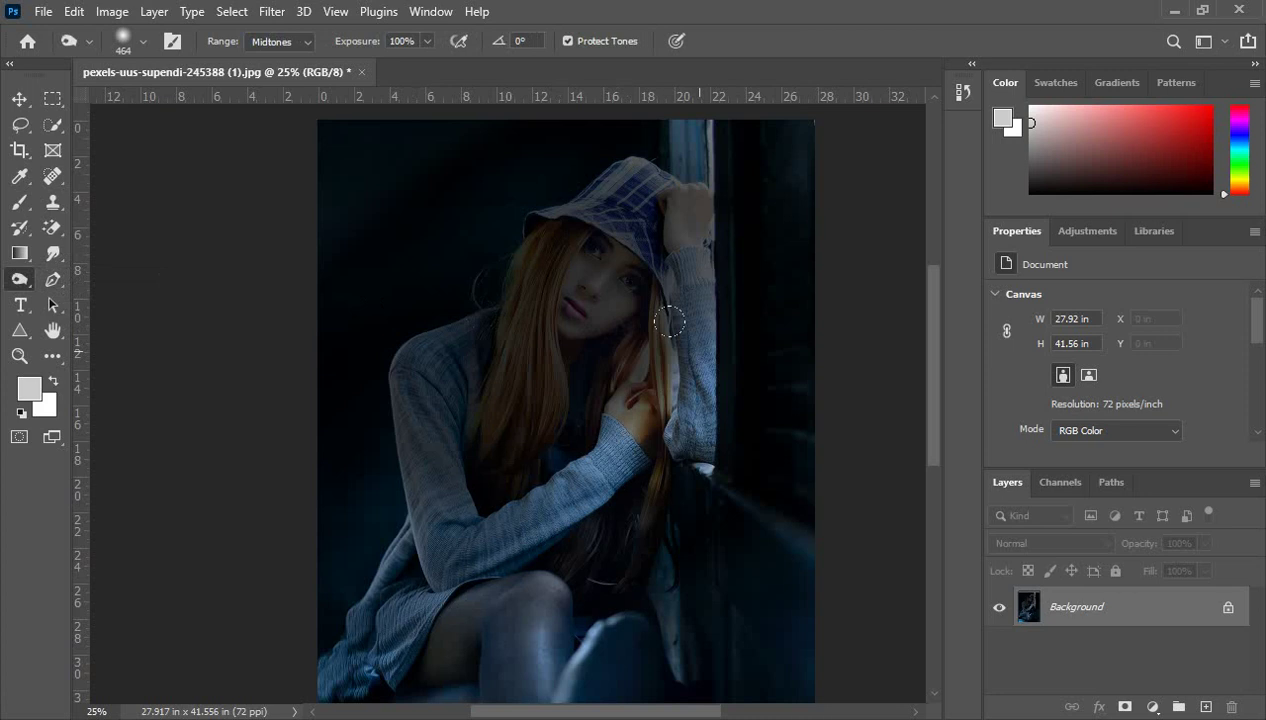
{"action": "scroll", "coordinate": [695, 418], "scroll_direction": "down", "scroll_amount": 1}
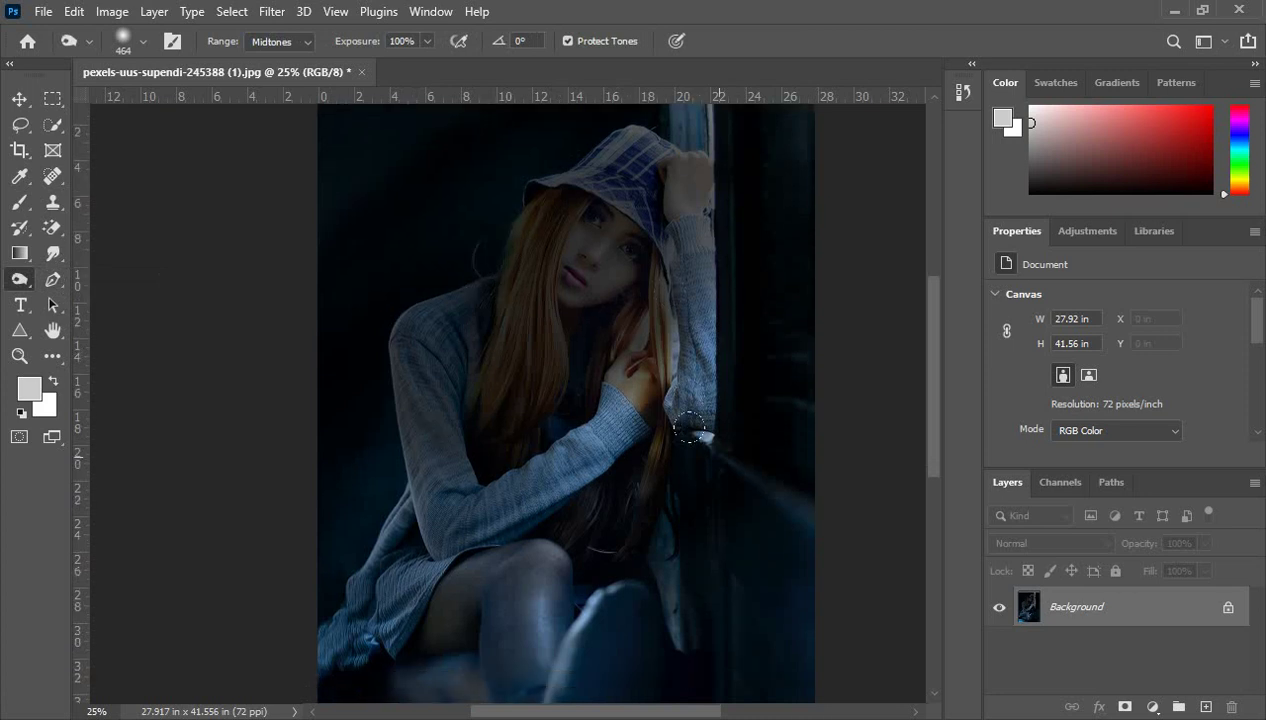
- Switch to the Sponge tool and undo the recent Burn strokes across the photo
{"action": "right_click", "coordinate": [24, 279]}
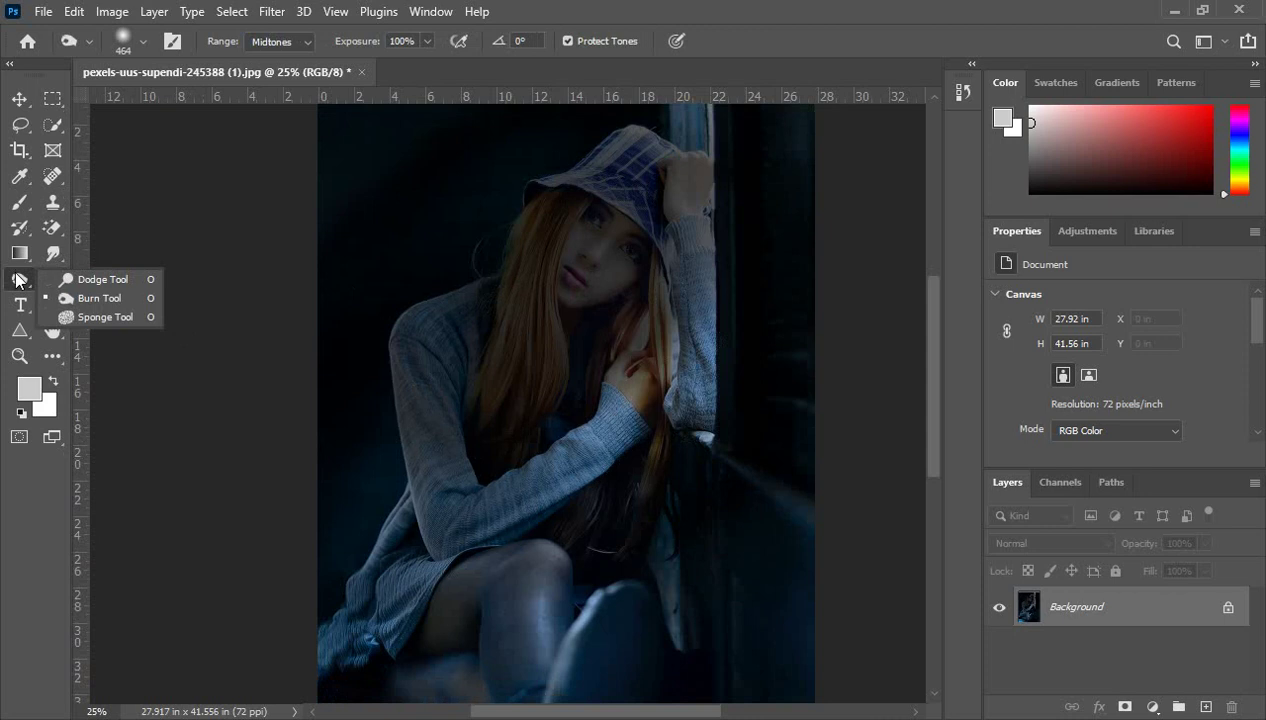
{"action": "left_click", "coordinate": [99, 316]}
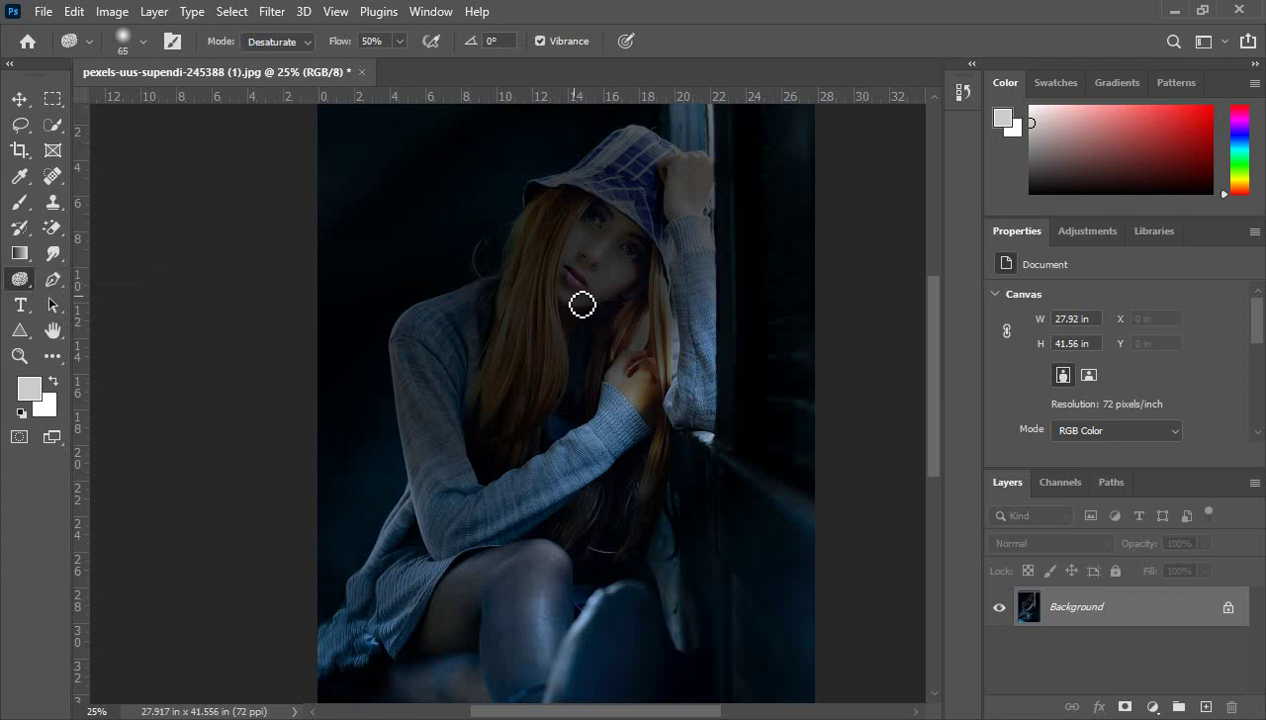
{"action": "key", "text": "ctrl+minus"}
{"action": "key", "text": "ctrl+minus"}
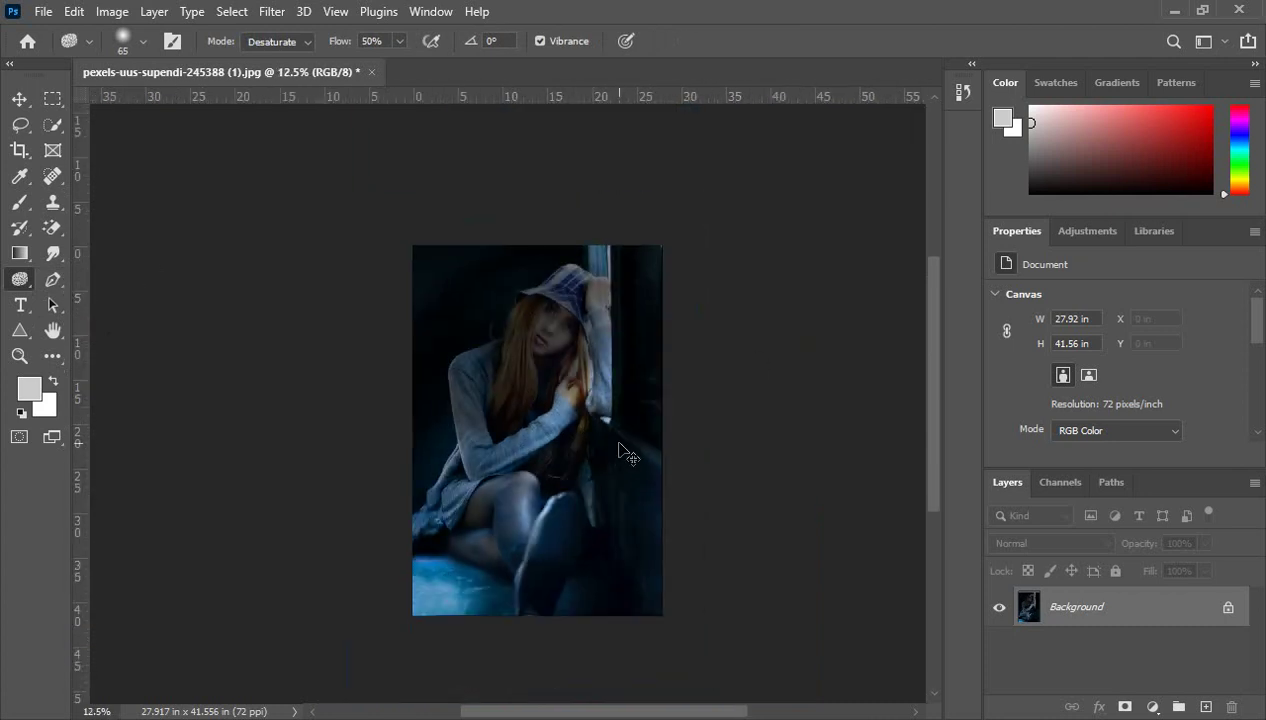
{"action": "key", "text": "ctrl+z"}
{"action": "key", "text": "ctrl+z"}
{"action": "key", "text": "ctrl+z"}
{"action": "key", "text": "ctrl+z"}
{"action": "key", "text": "ctrl+z"}
{"action": "key", "text": "ctrl+z"}
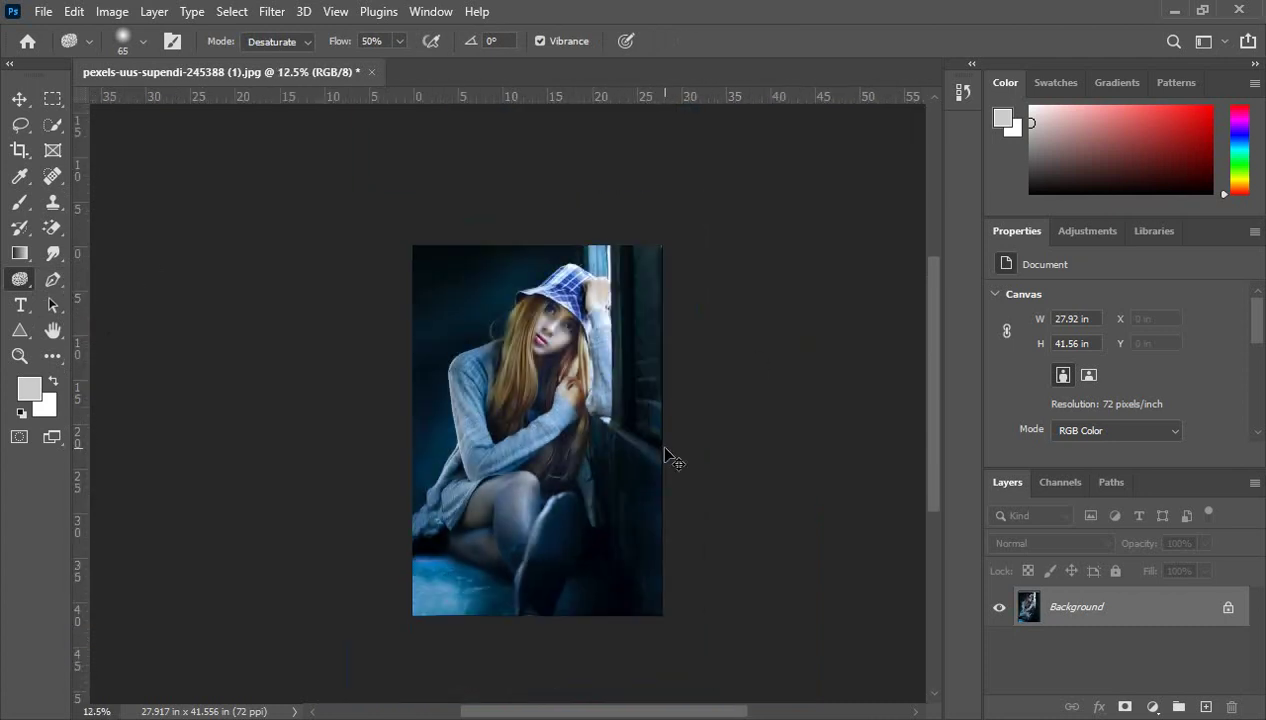
- Set the Sponge mode to Desaturate and enlarge its brush to 199 px
{"action": "key", "text": "ctrl+plus"}
{"action": "key", "text": "ctrl+plus"}
{"action": "key", "text": "ctrl+plus"}
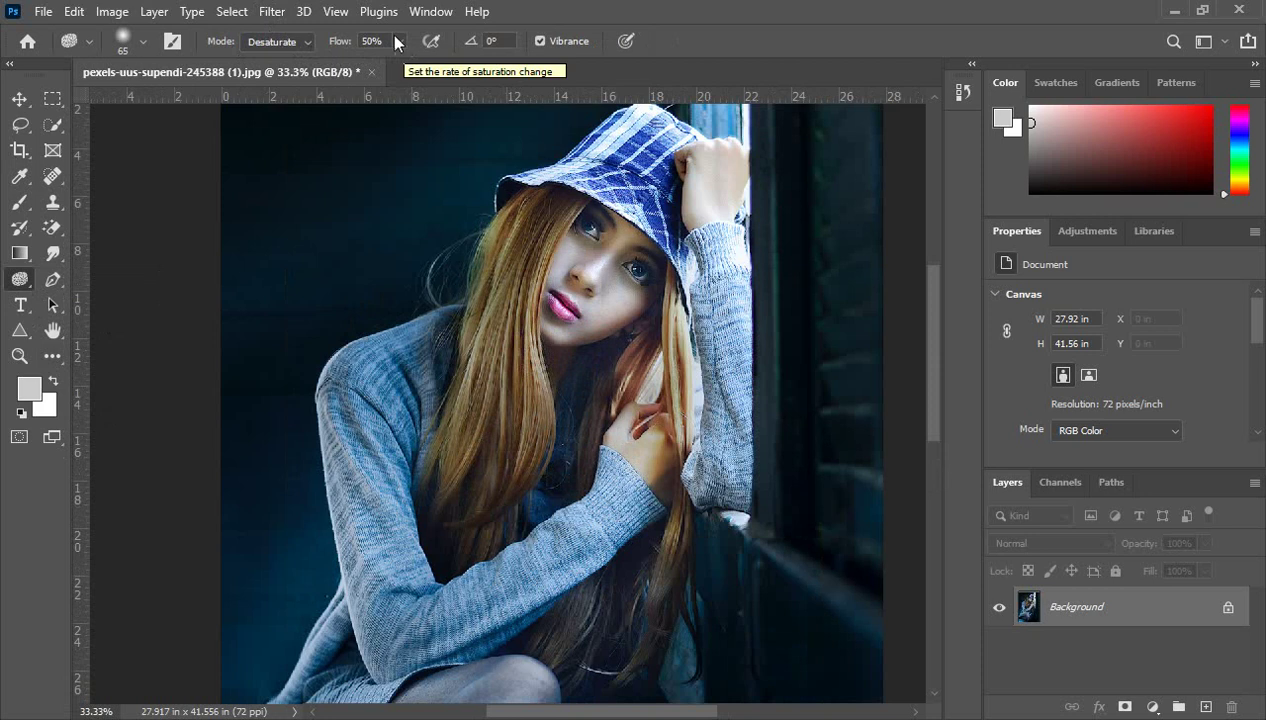
{"action": "left_click", "coordinate": [306, 42]}
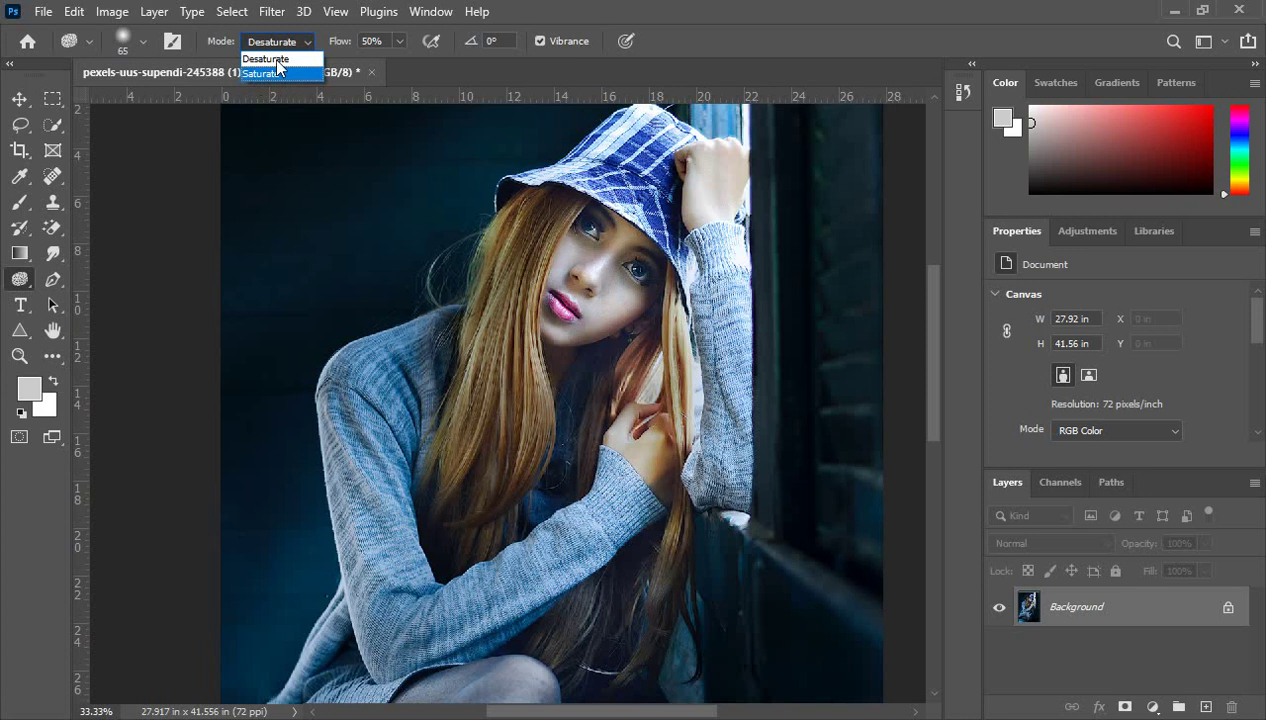
{"action": "left_click", "coordinate": [277, 62]}
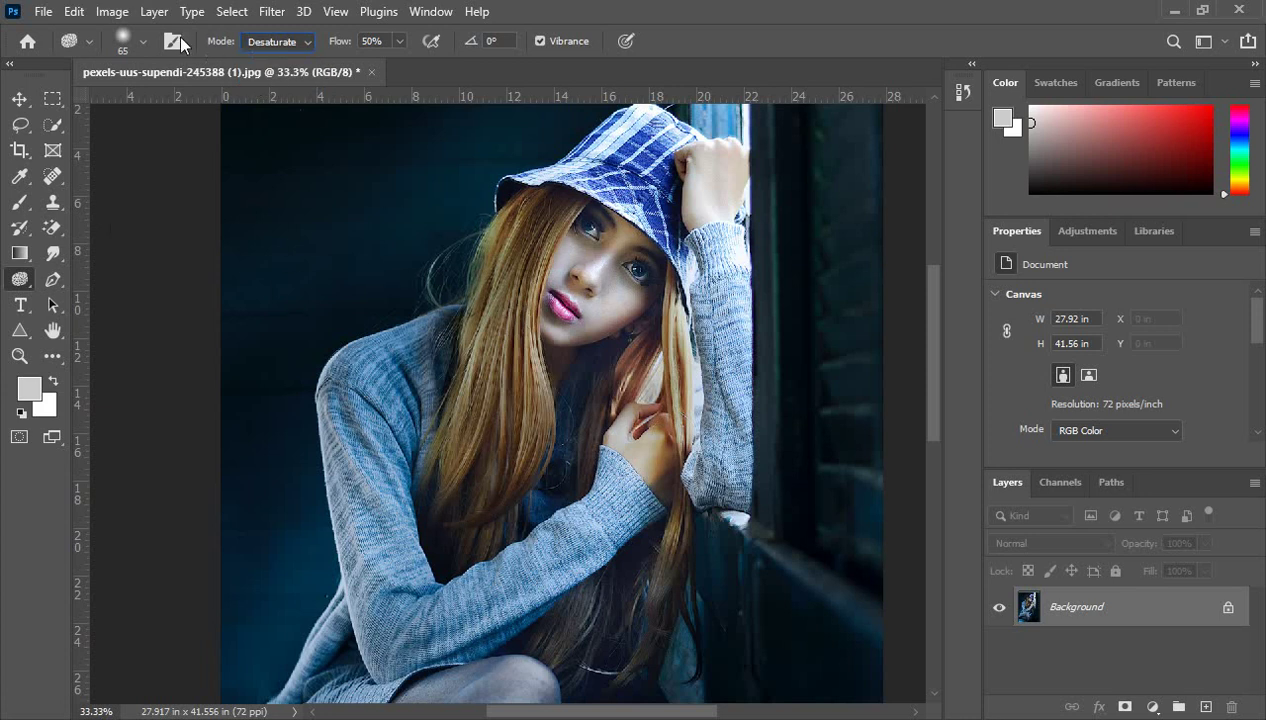
{"action": "left_click", "coordinate": [143, 41]}
{"action": "left_click_drag", "start_coordinate": [157, 109], "coordinate": [206, 110]}
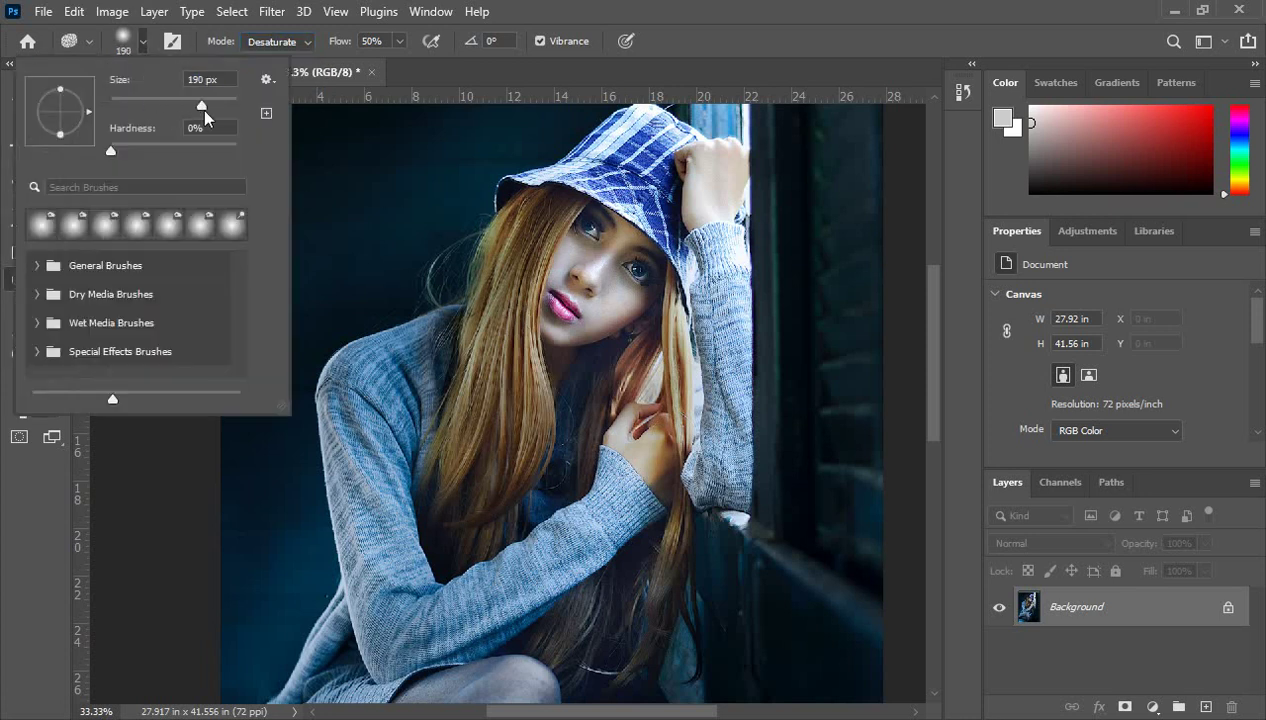
{"action": "key", "text": "ctrl+minus"}
{"action": "key", "text": "ctrl+minus"}
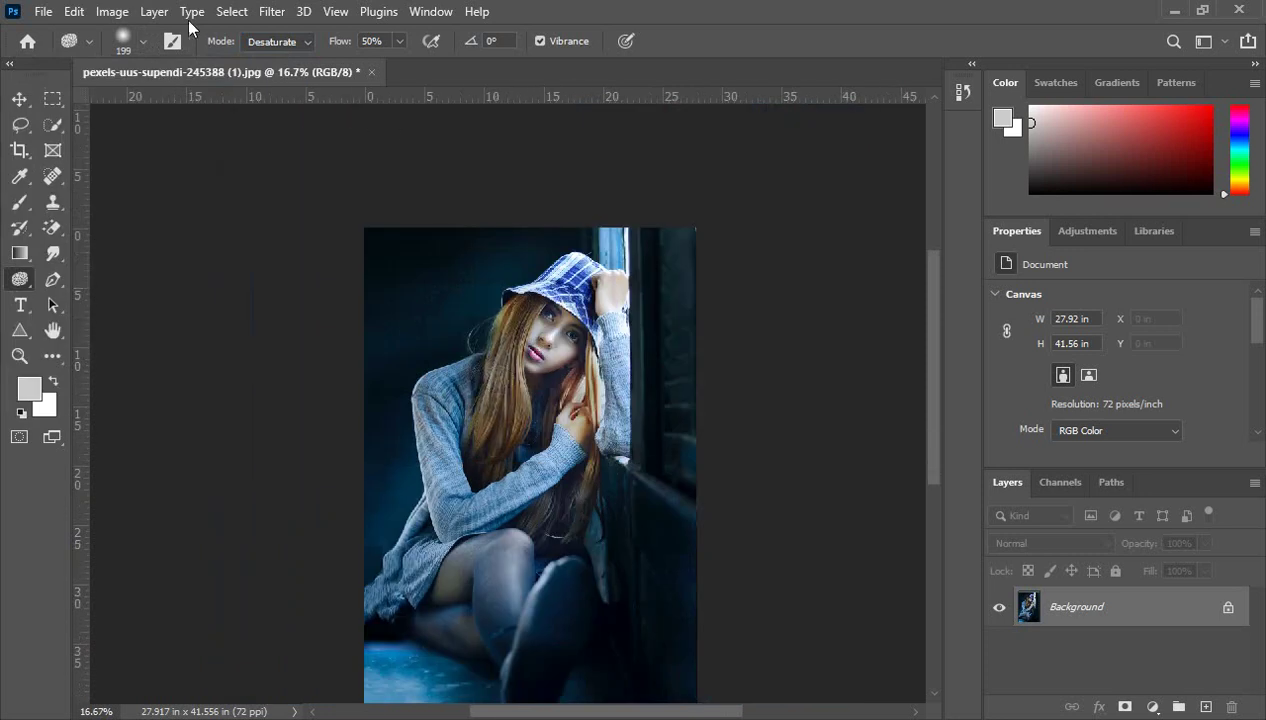
- Enlarge the Sponge brush to 417 px and desaturate the woman's face, hair, hat and sweater
{"action": "left_click", "coordinate": [147, 45]}
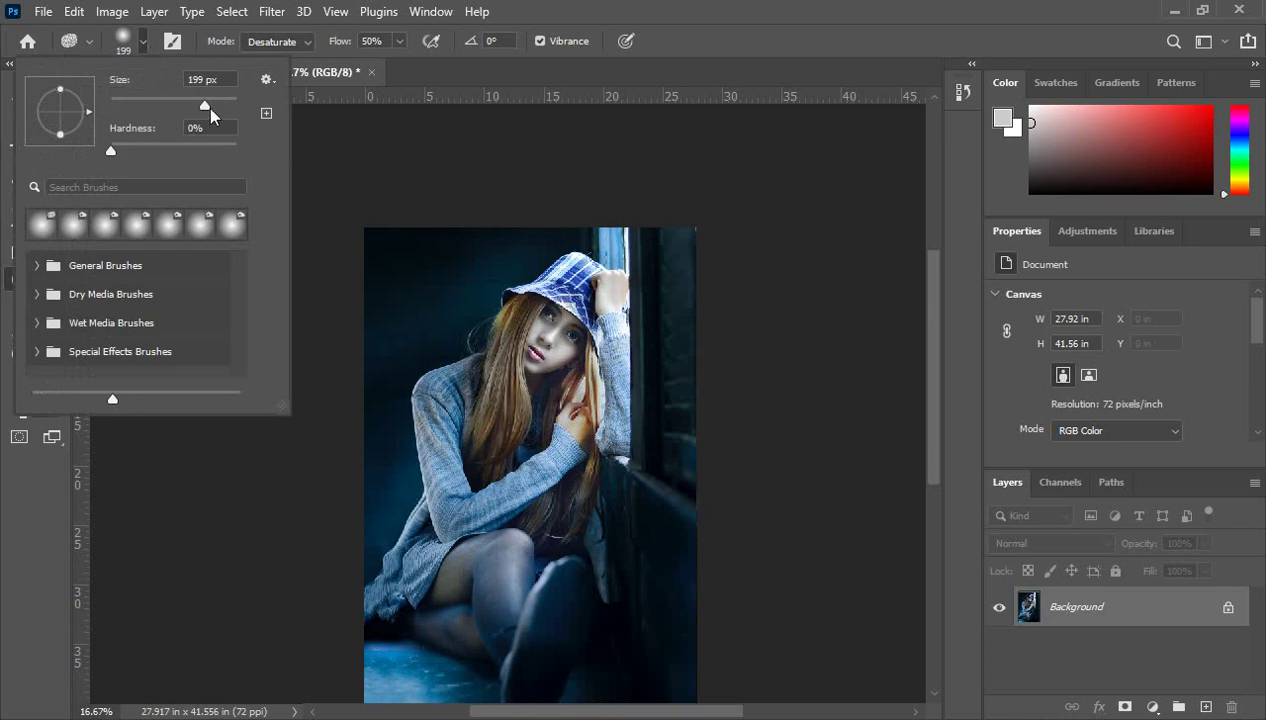
{"action": "left_click_drag", "start_coordinate": [206, 107], "coordinate": [319, 150]}
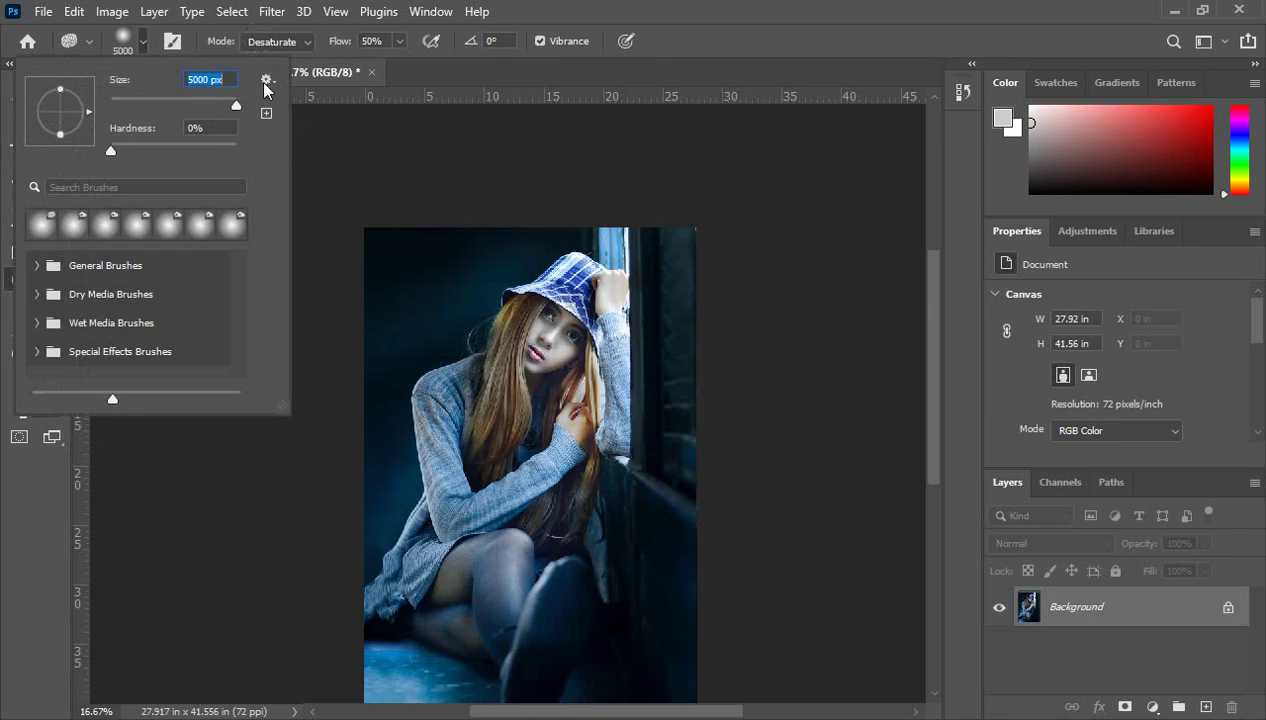
{"action": "left_click_drag", "start_coordinate": [236, 106], "coordinate": [219, 106]}
{"action": "key", "text": "Return"}
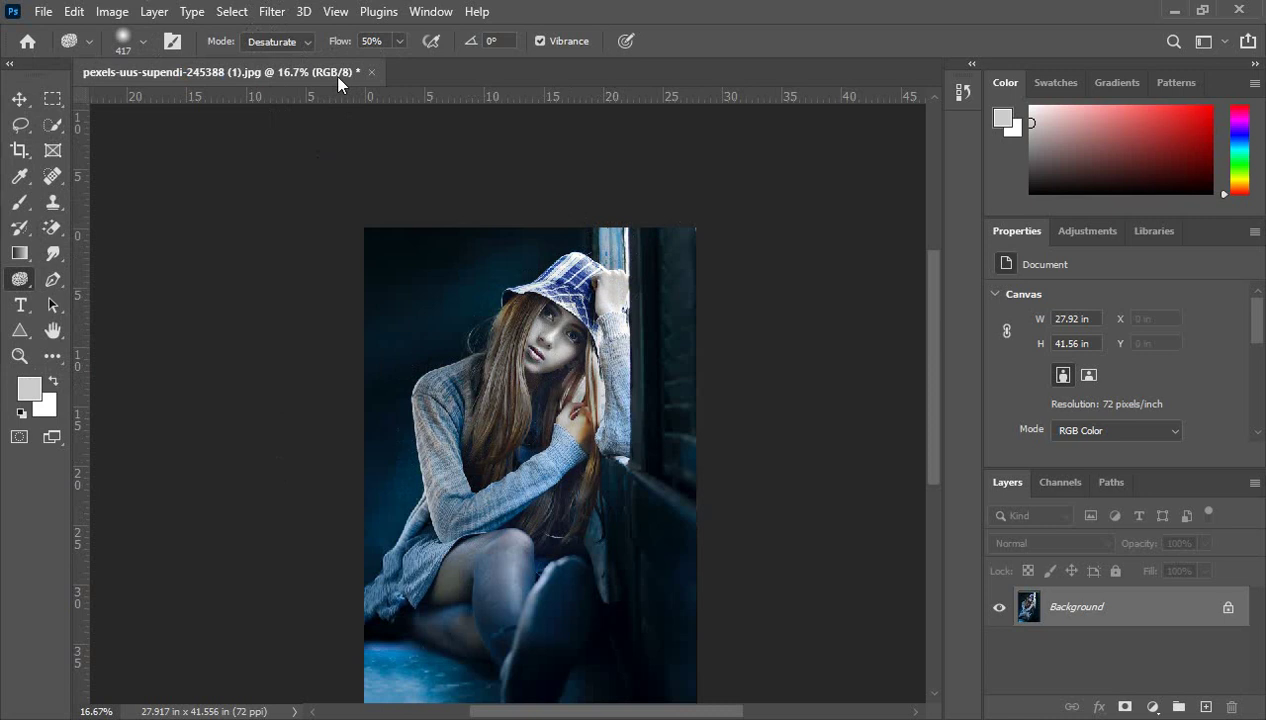
- Enlarge the Sponge brush to 511 px and desaturate the hat, hair, hands, sweater and legs further
{"action": "left_click", "coordinate": [143, 41]}
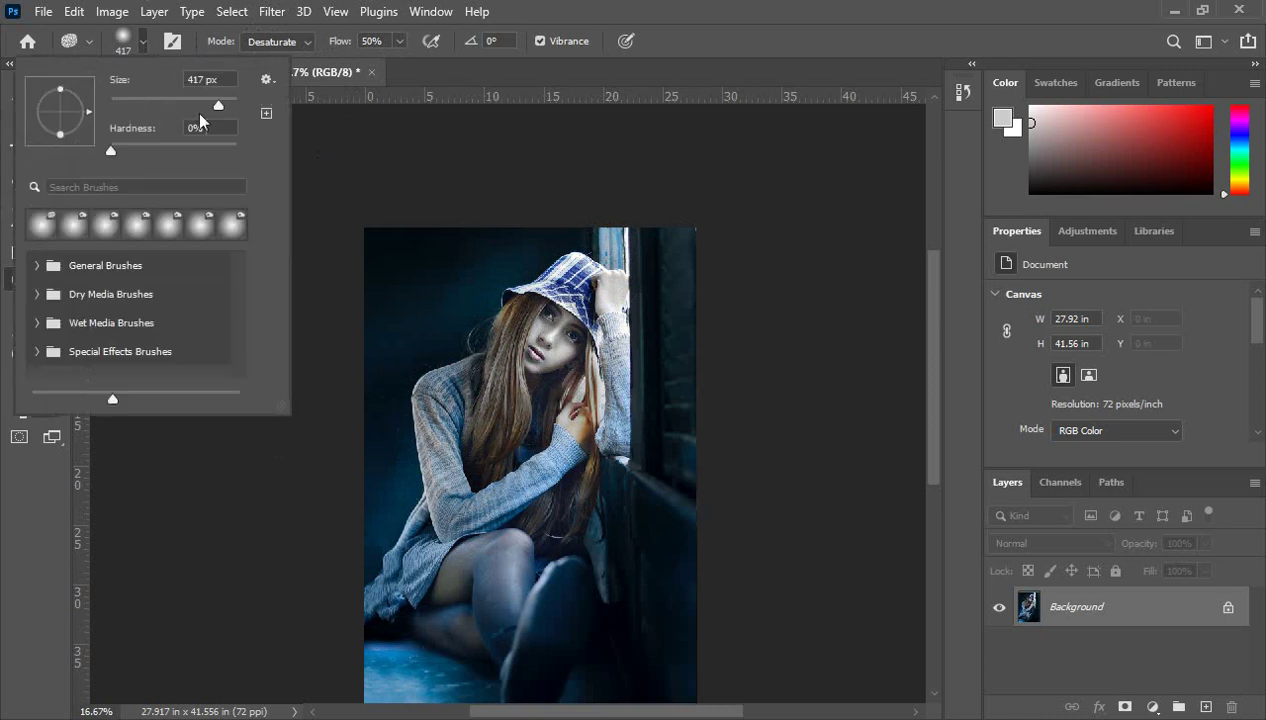
{"action": "left_click_drag", "start_coordinate": [218, 106], "coordinate": [226, 106]}
{"action": "key", "text": "Return"}
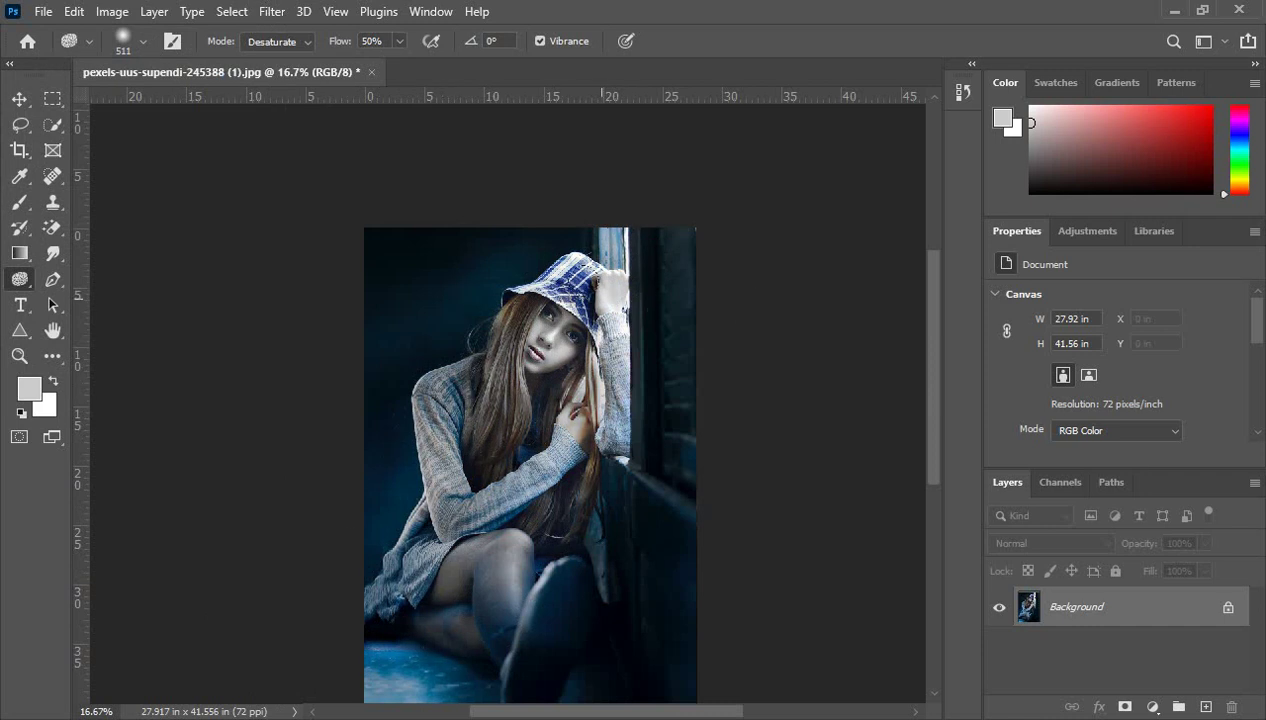
{"action": "left_click", "coordinate": [304, 40]}
{"action": "left_click", "coordinate": [281, 60]}
- Change the Sponge mode to Saturate and undo the desaturation strokes on the woman
{"action": "left_click", "coordinate": [305, 43]}
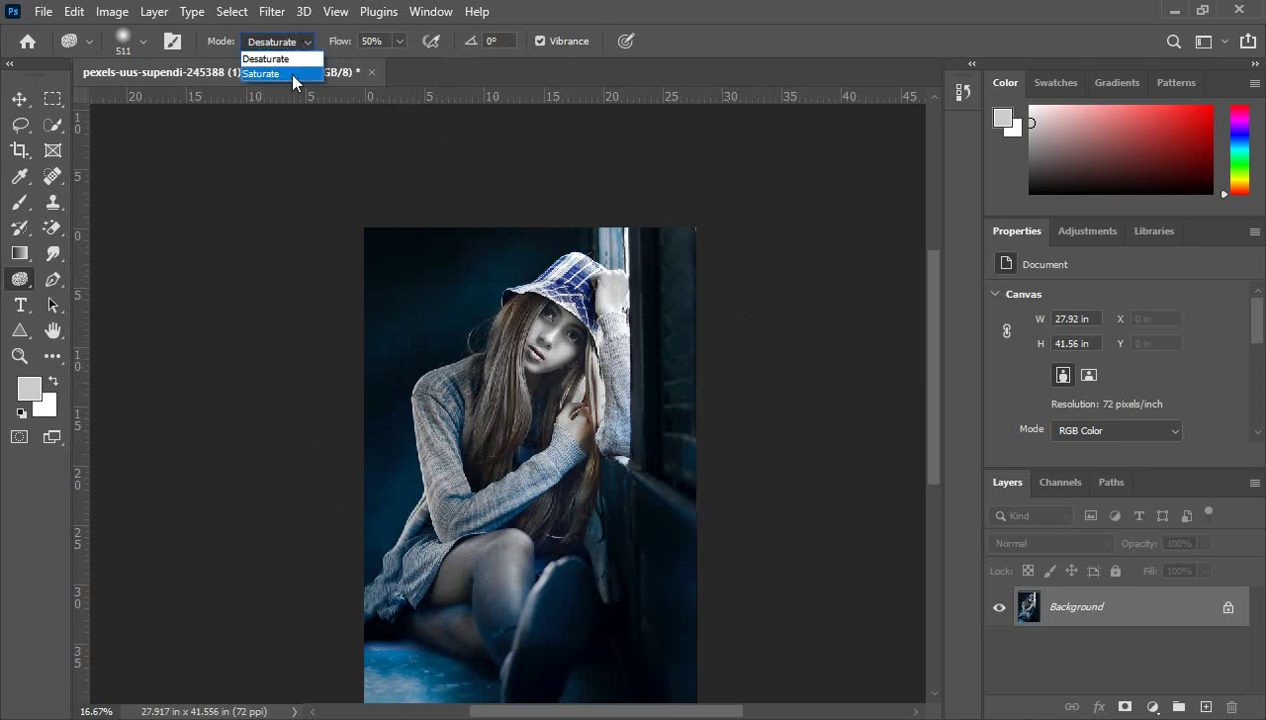
{"action": "left_click", "coordinate": [279, 74]}
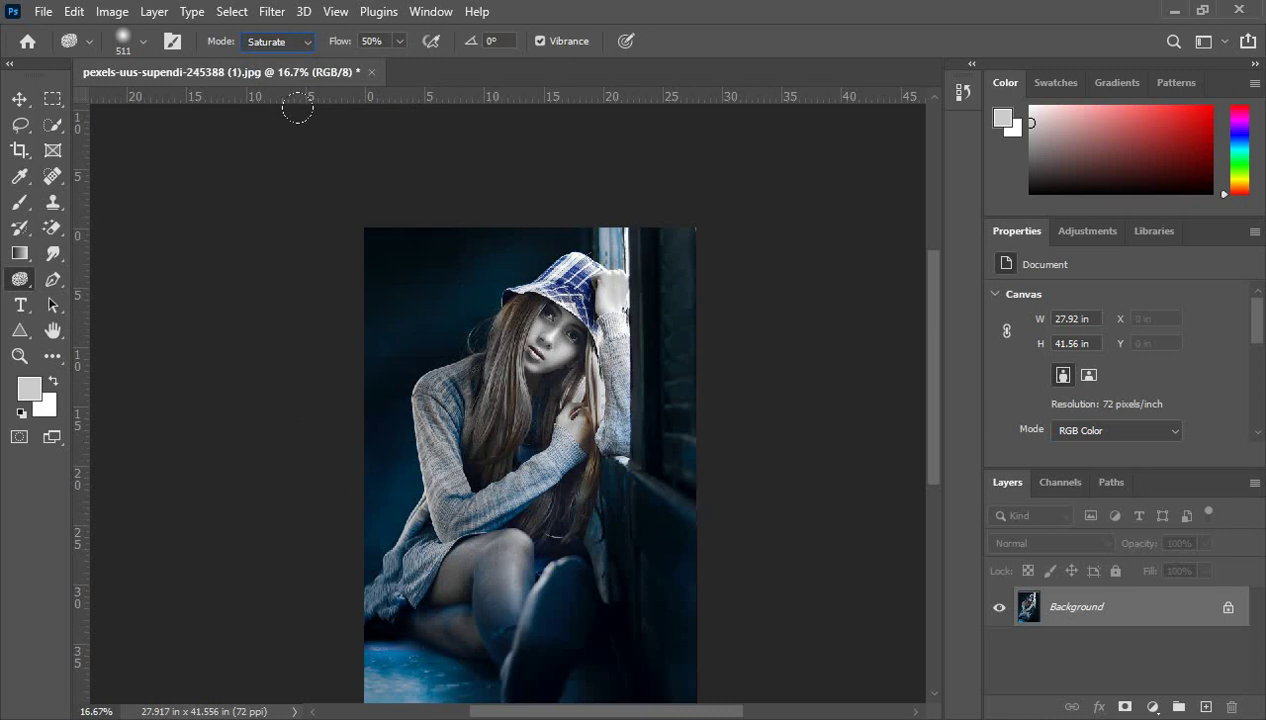
{"action": "key", "text": "ctrl+z"}
{"action": "key", "text": "ctrl+z"}
{"action": "key", "text": "ctrl+z"}
{"action": "key", "text": "ctrl+z"}
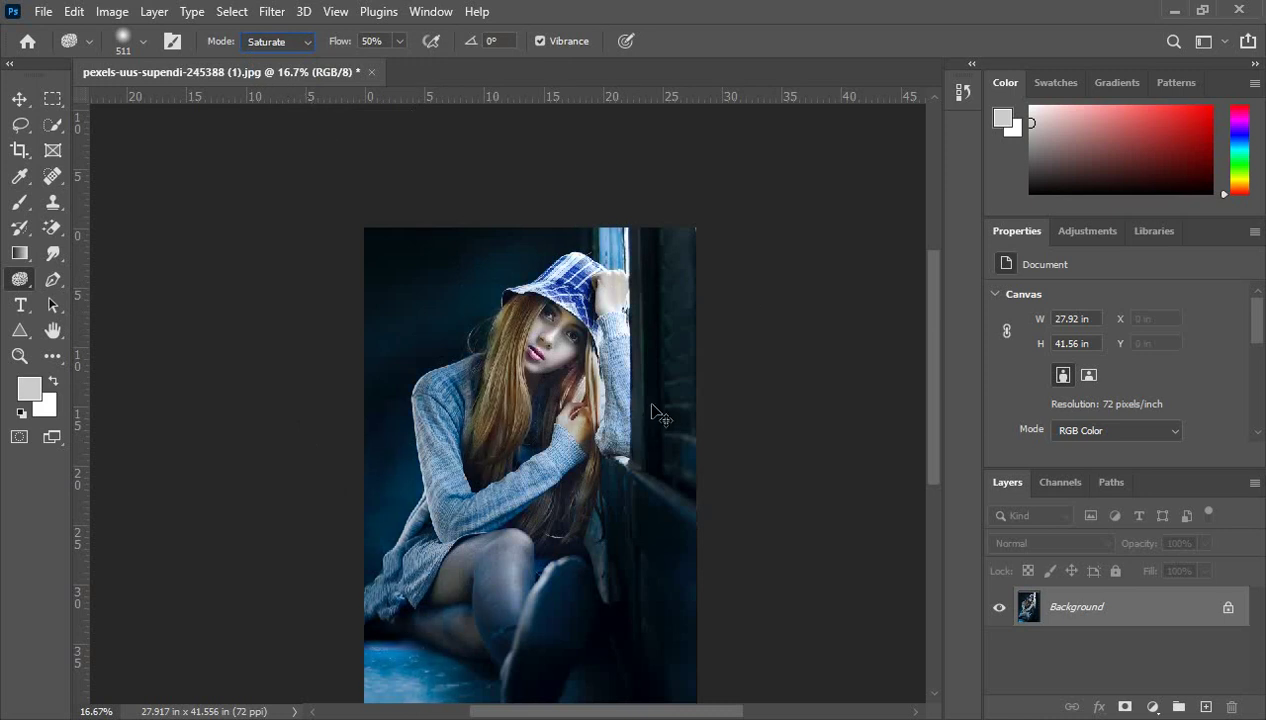
- Saturate the woman's face, hair, hat and upper sweater with the Sponge tool in Saturate mode at 50% flow
{"action": "left_click", "coordinate": [304, 45]}
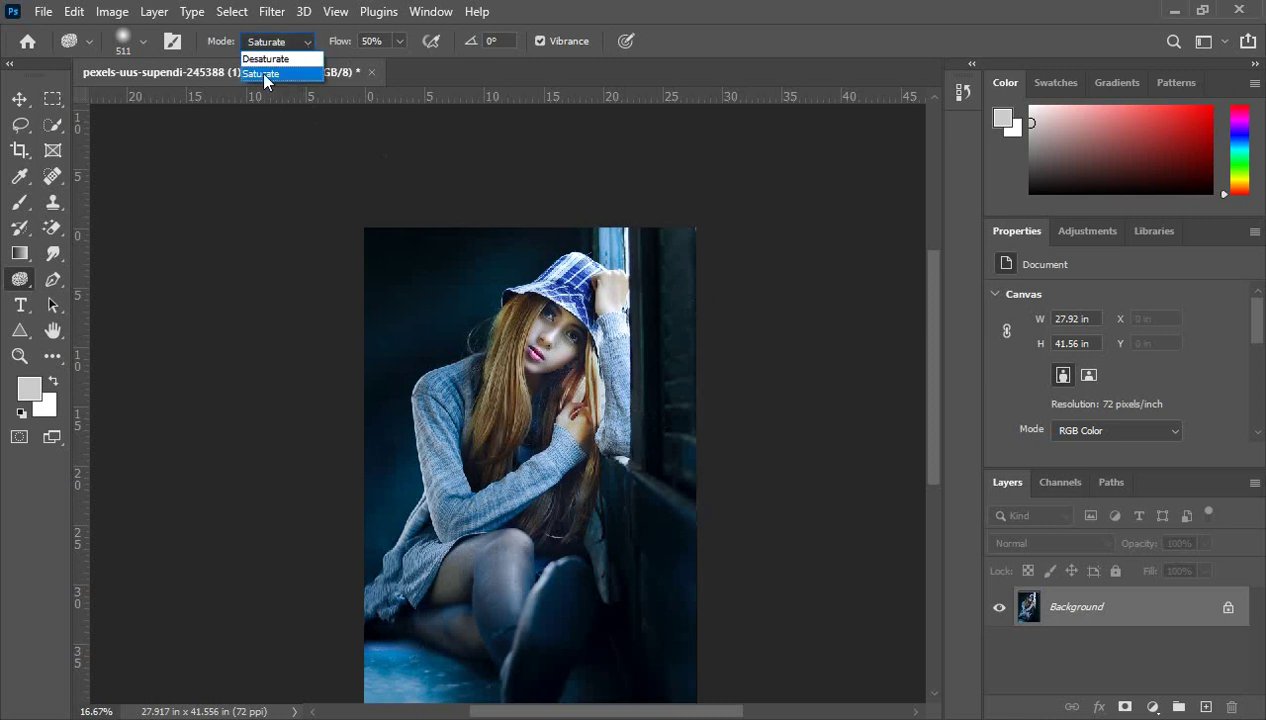
{"action": "left_click", "coordinate": [263, 75]}
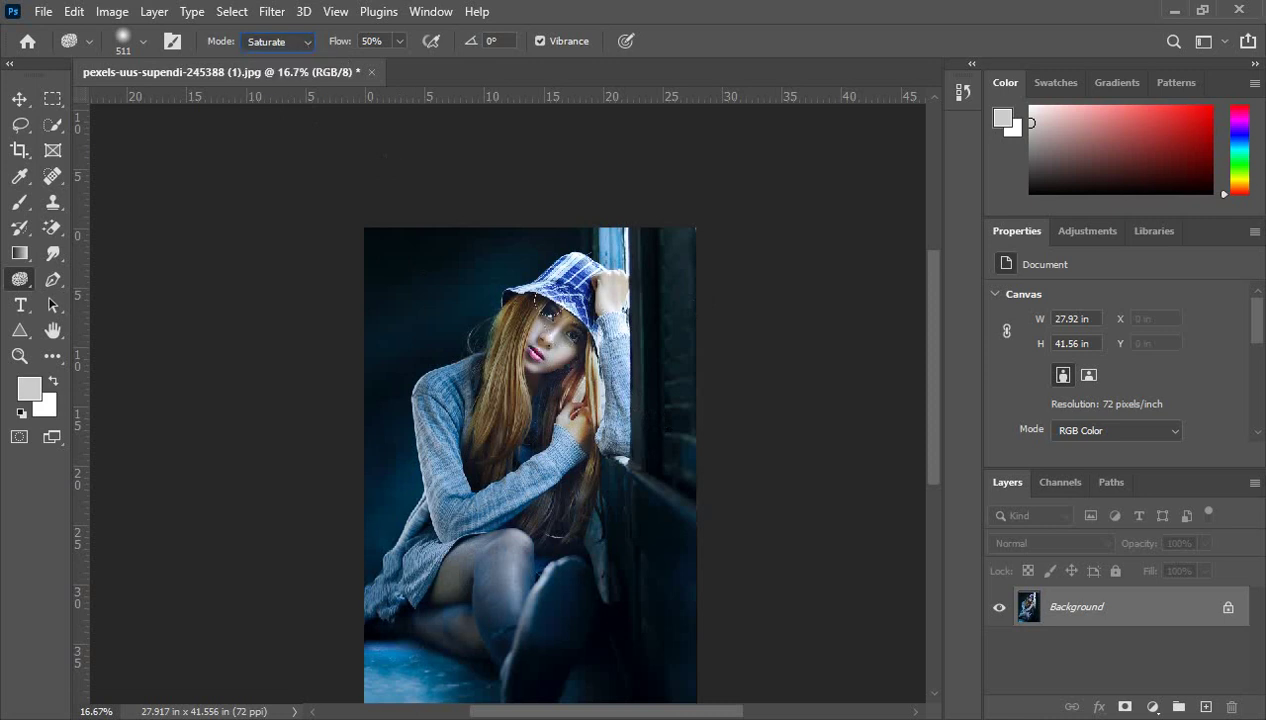
{"action": "mouse_move", "coordinate": [555, 310]}
{"action": "left_mouse_down"}
{"action": "mouse_move", "coordinate": [477, 374]}
{"action": "mouse_move", "coordinate": [505, 285]}
{"action": "mouse_move", "coordinate": [535, 270]}
{"action": "mouse_move", "coordinate": [458, 333]}
{"action": "mouse_move", "coordinate": [562, 330]}
{"action": "left_mouse_up"}
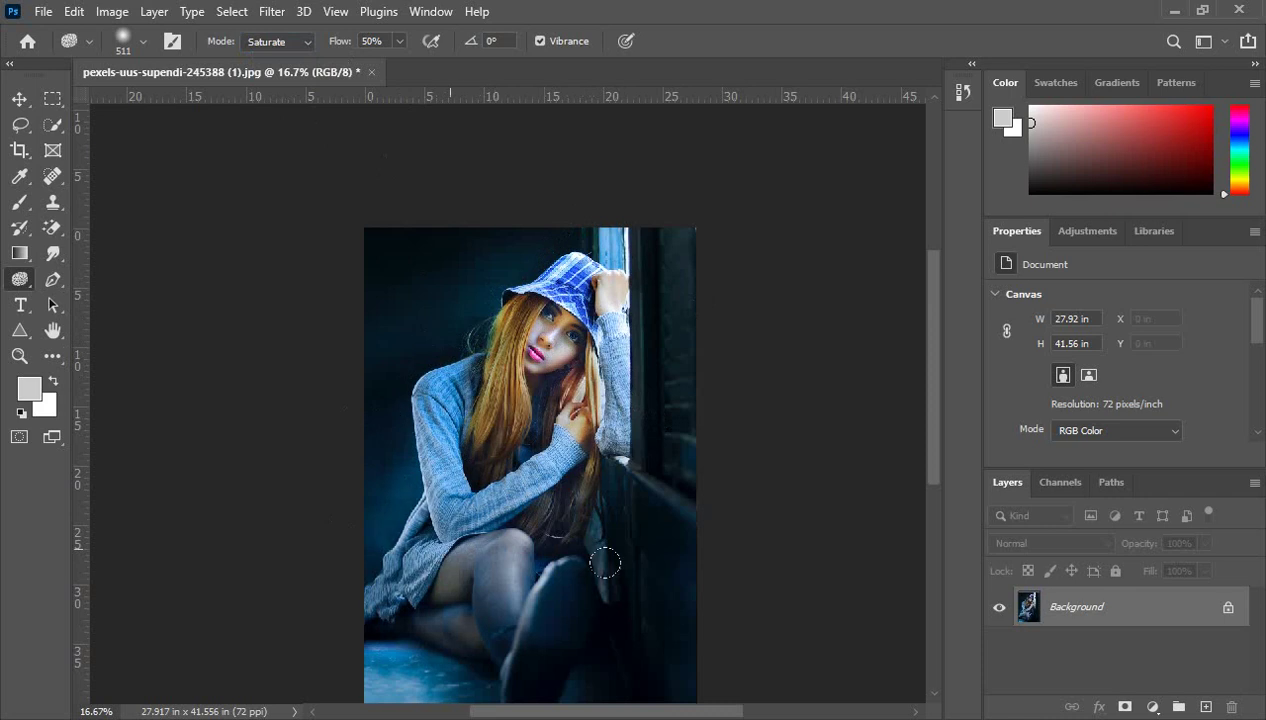
{"action": "scroll", "coordinate": [555, 355], "scroll_direction": "up", "scroll_amount": 2}
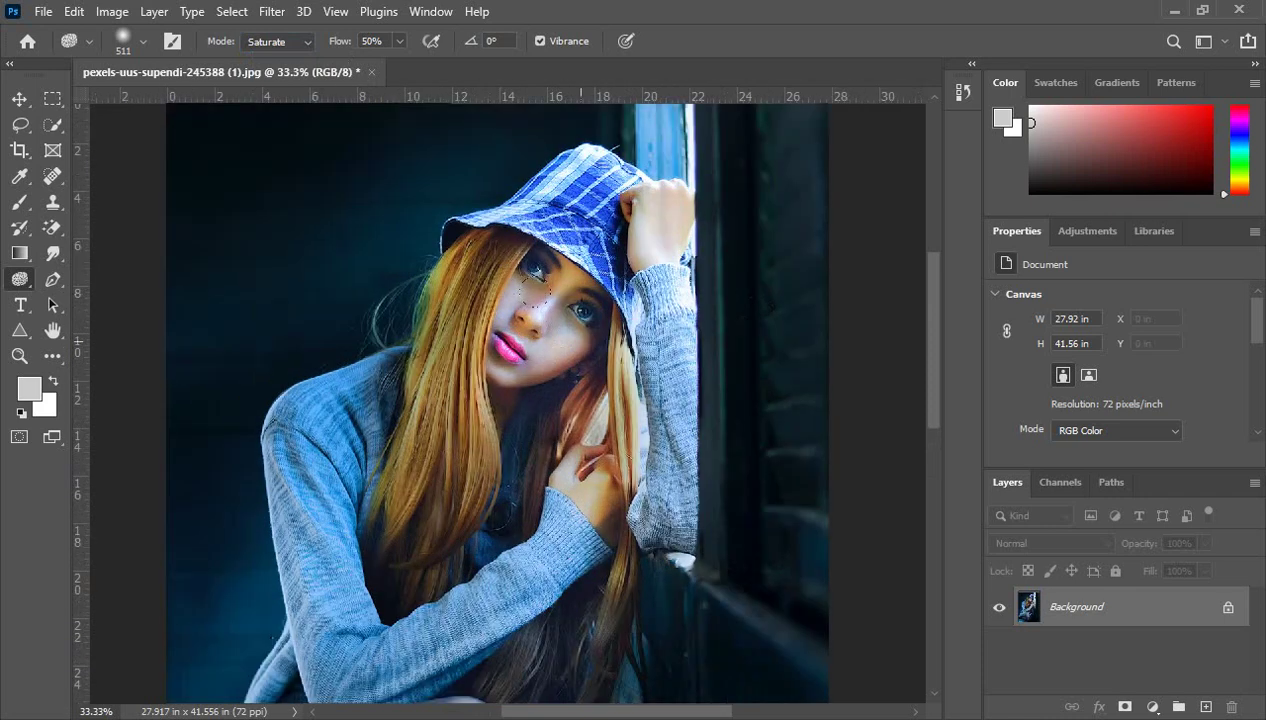
{"action": "mouse_move", "coordinate": [520, 318]}
{"action": "left_mouse_down"}
{"action": "mouse_move", "coordinate": [432, 322]}
{"action": "mouse_move", "coordinate": [283, 359]}
{"action": "mouse_move", "coordinate": [304, 458]}
{"action": "left_mouse_up"}
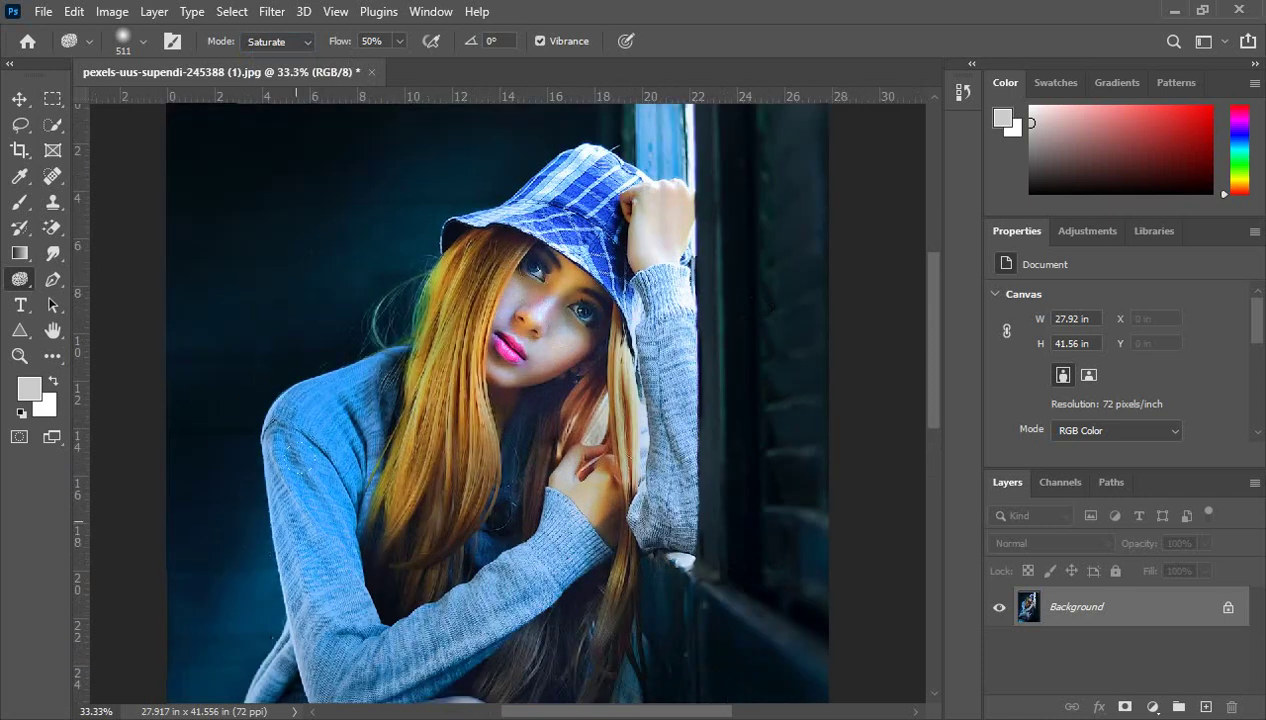
- Saturate the lower sweater, legs and floor with the Sponge tool
{"action": "scroll", "coordinate": [600, 465], "scroll_direction": "down", "scroll_amount": 5}
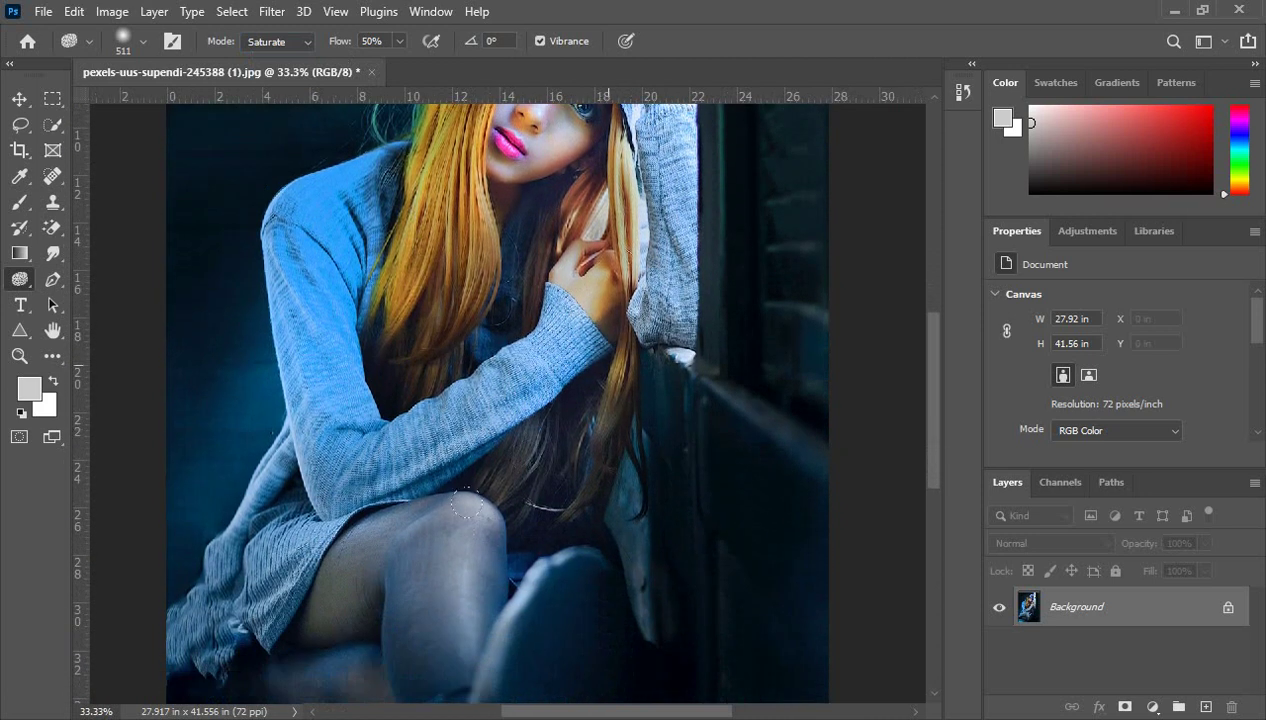
{"action": "scroll", "coordinate": [521, 443], "scroll_direction": "down", "scroll_amount": 2}
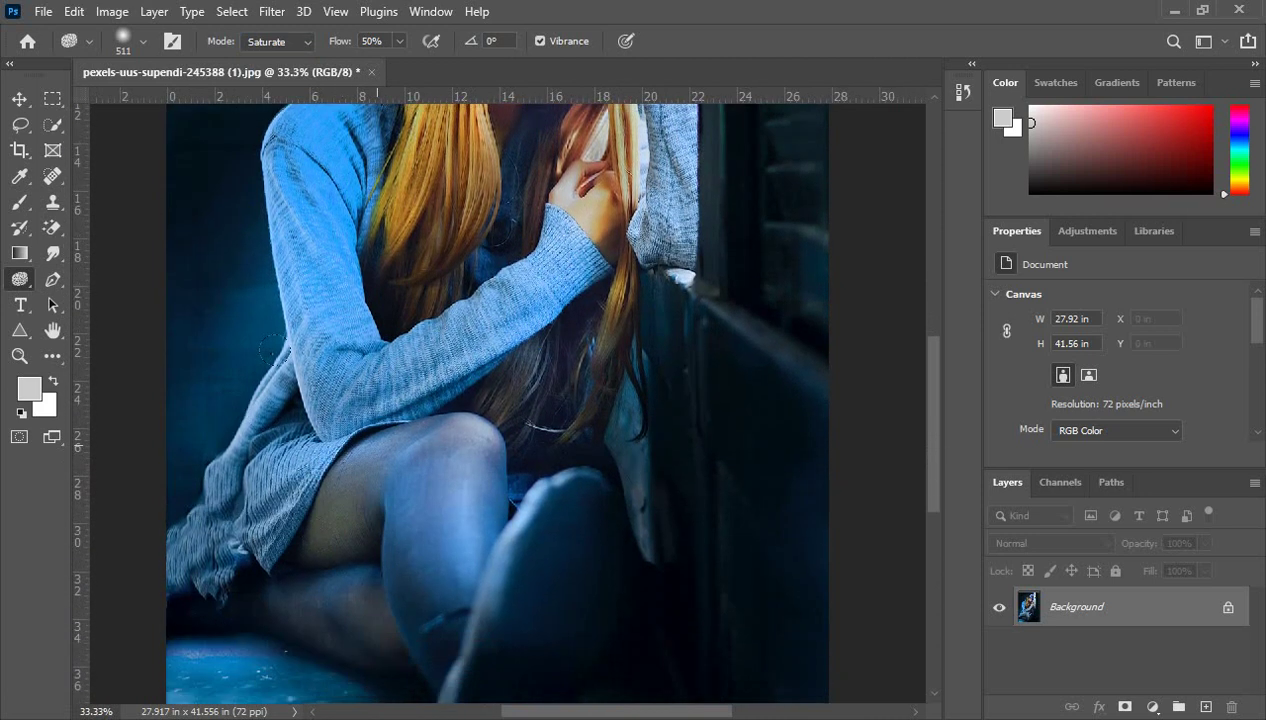
{"action": "mouse_move", "coordinate": [377, 445]}
{"action": "left_mouse_down"}
{"action": "mouse_move", "coordinate": [290, 500]}
{"action": "mouse_move", "coordinate": [358, 635]}
{"action": "left_mouse_up"}
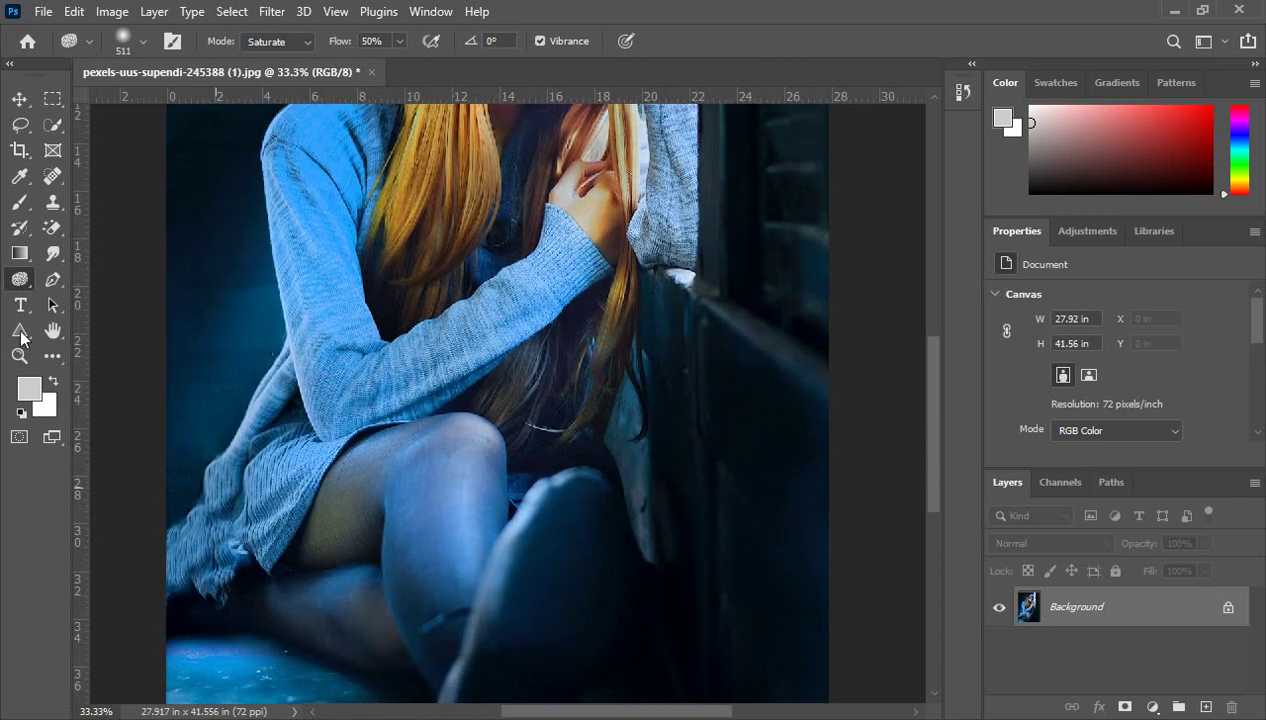
- Switch the Sponge tool's mode to Desaturate with the whole portrait in view
{"action": "scroll", "coordinate": [685, 511], "scroll_direction": "up", "scroll_amount": 2}
{"action": "key", "text": "ctrl+minus"}
{"action": "key", "text": "ctrl+minus"}
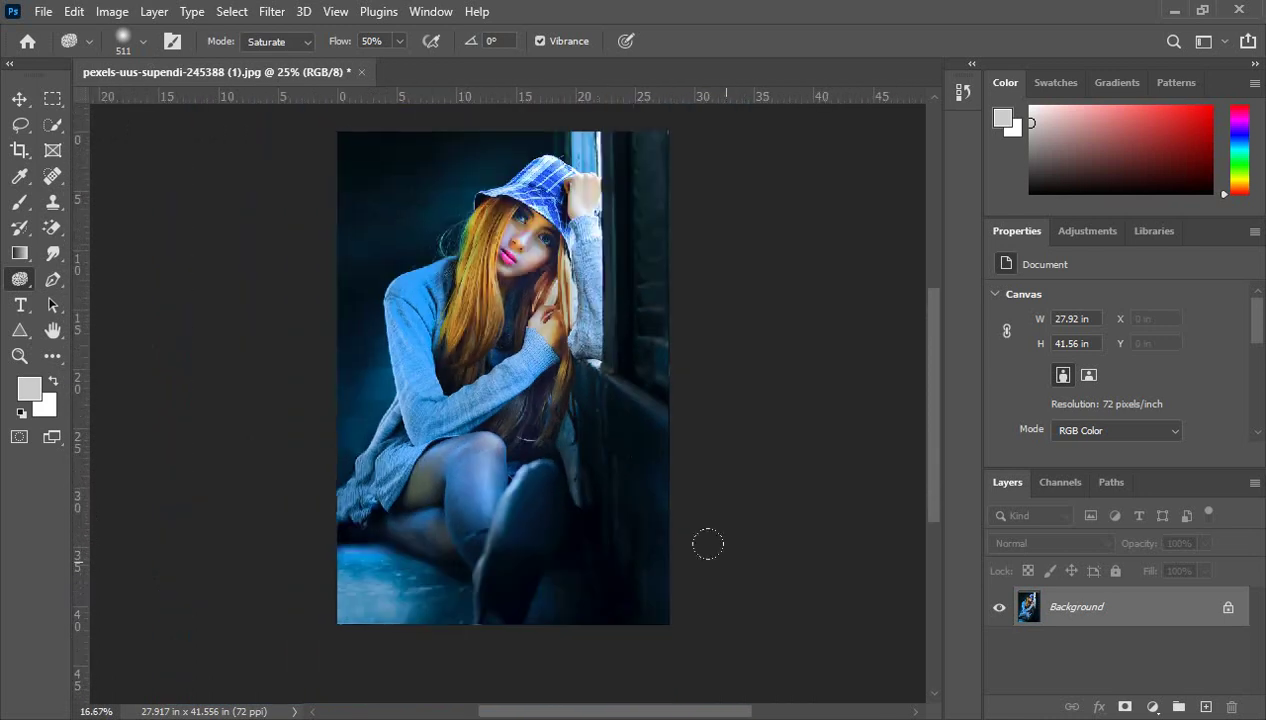
{"action": "left_click", "coordinate": [308, 43]}
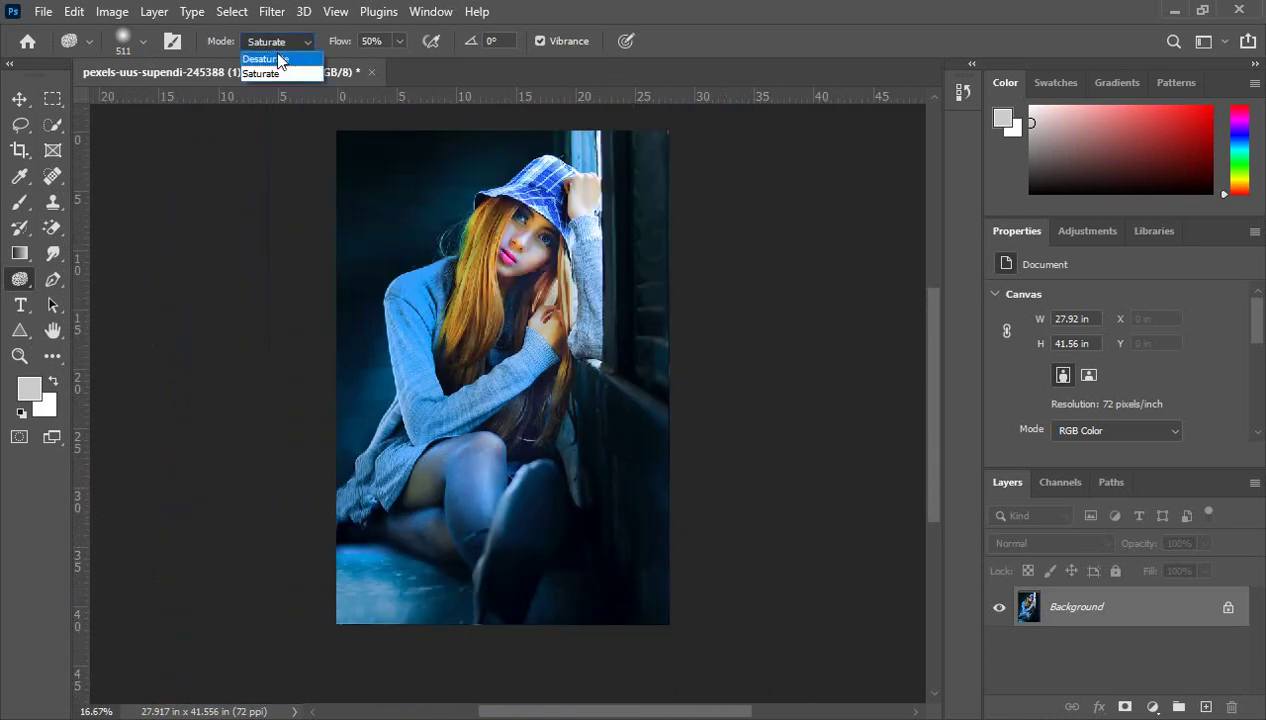
{"action": "left_click", "coordinate": [278, 60]}
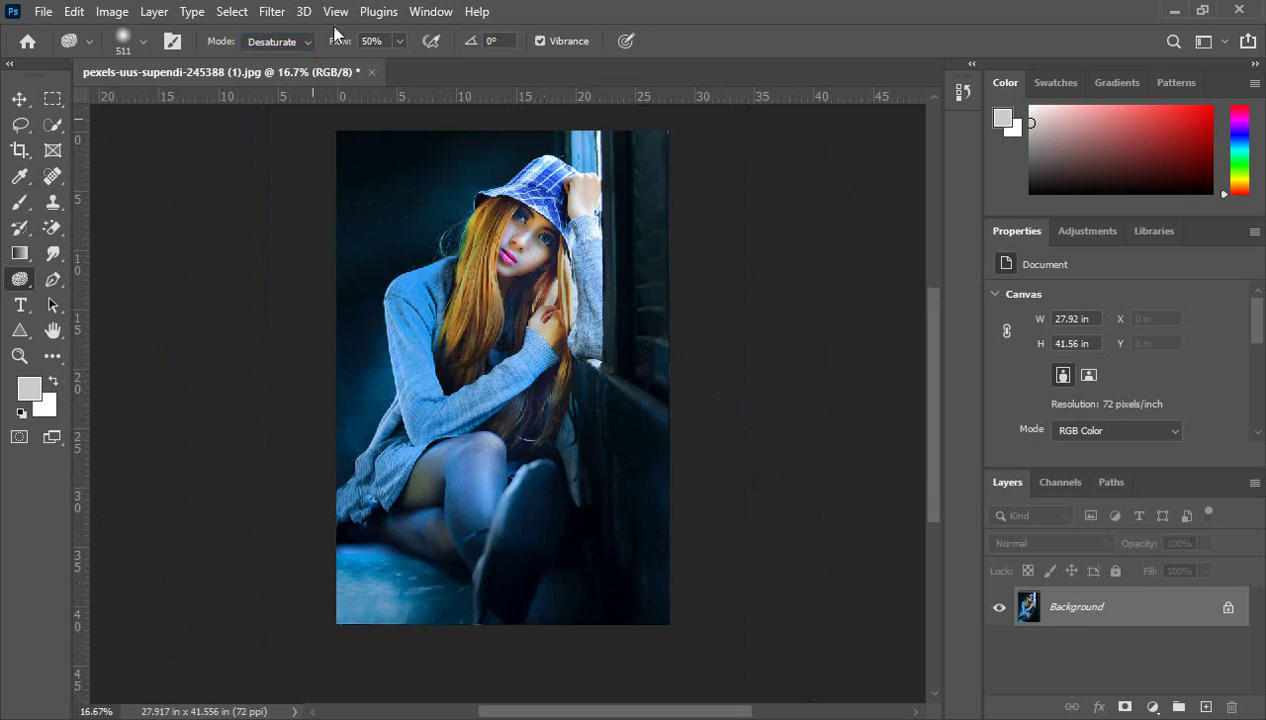
- Set the Sponge mode to Saturate and intensify the colours of the woman's face, lips and hair at 50% flow
{"action": "left_click", "coordinate": [298, 46]}
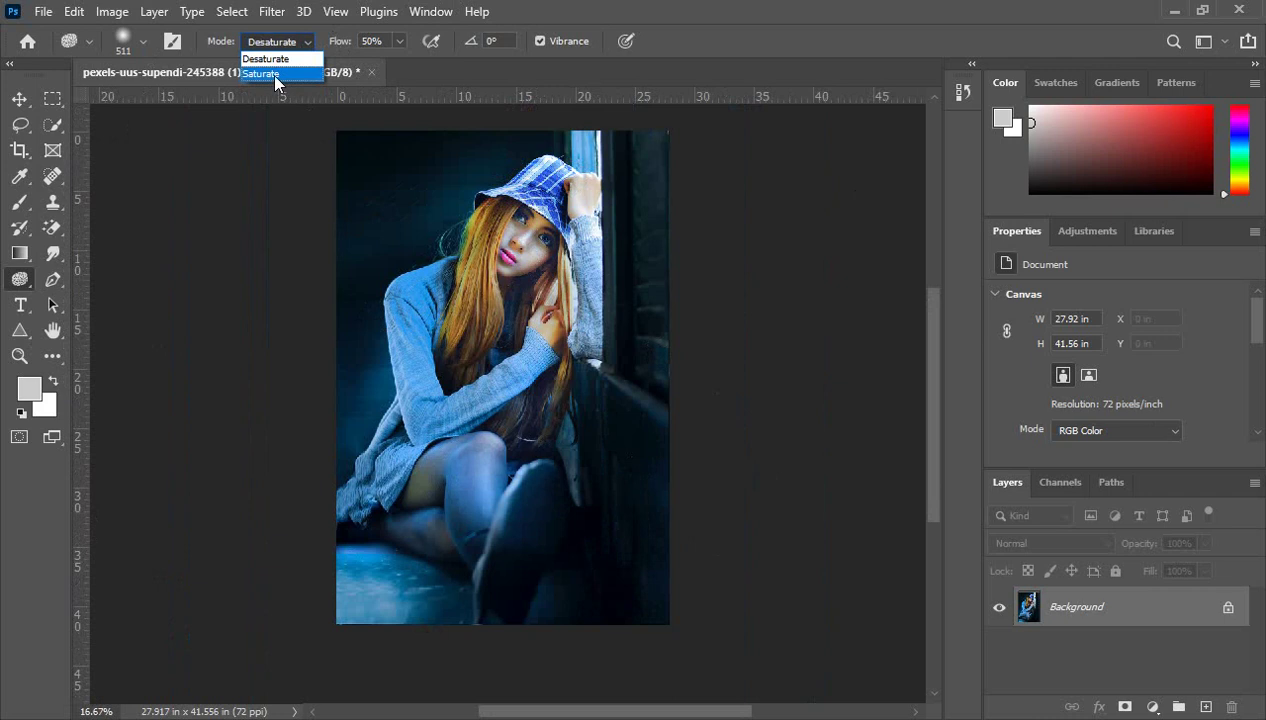
{"action": "left_click", "coordinate": [273, 75]}
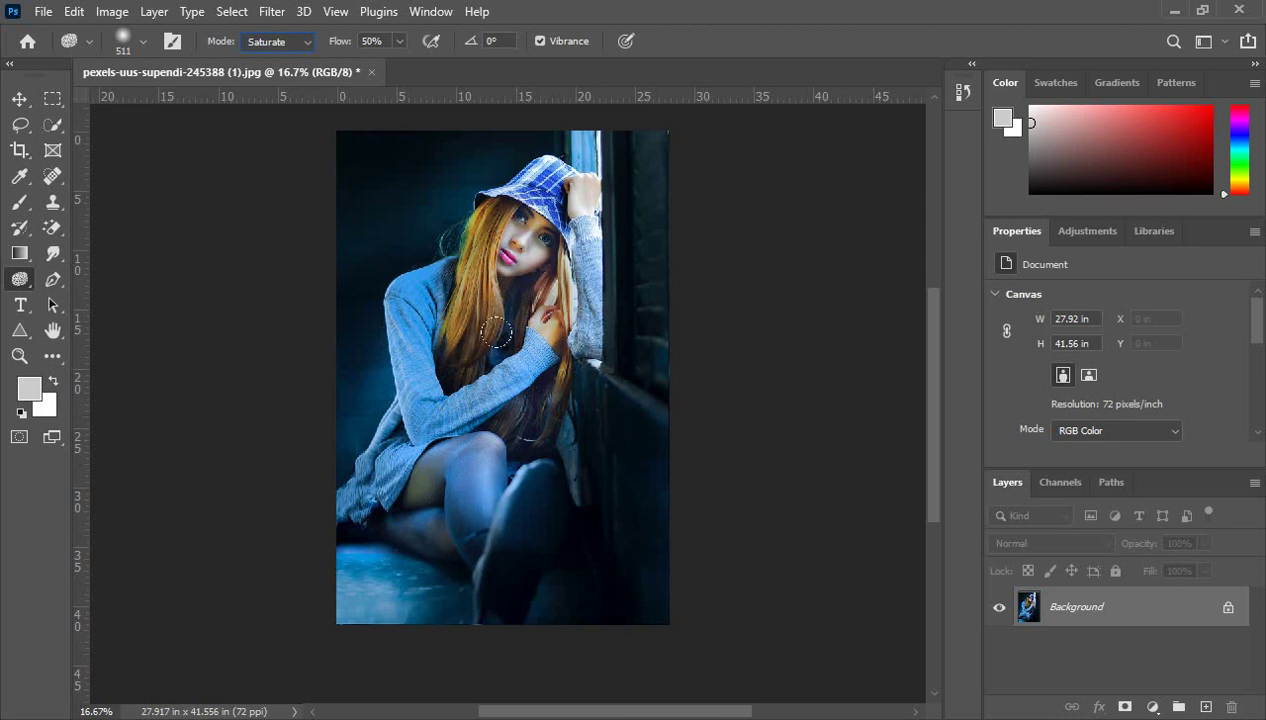
{"action": "scroll", "coordinate": [507, 258], "scroll_direction": "up", "scroll_amount": 3}
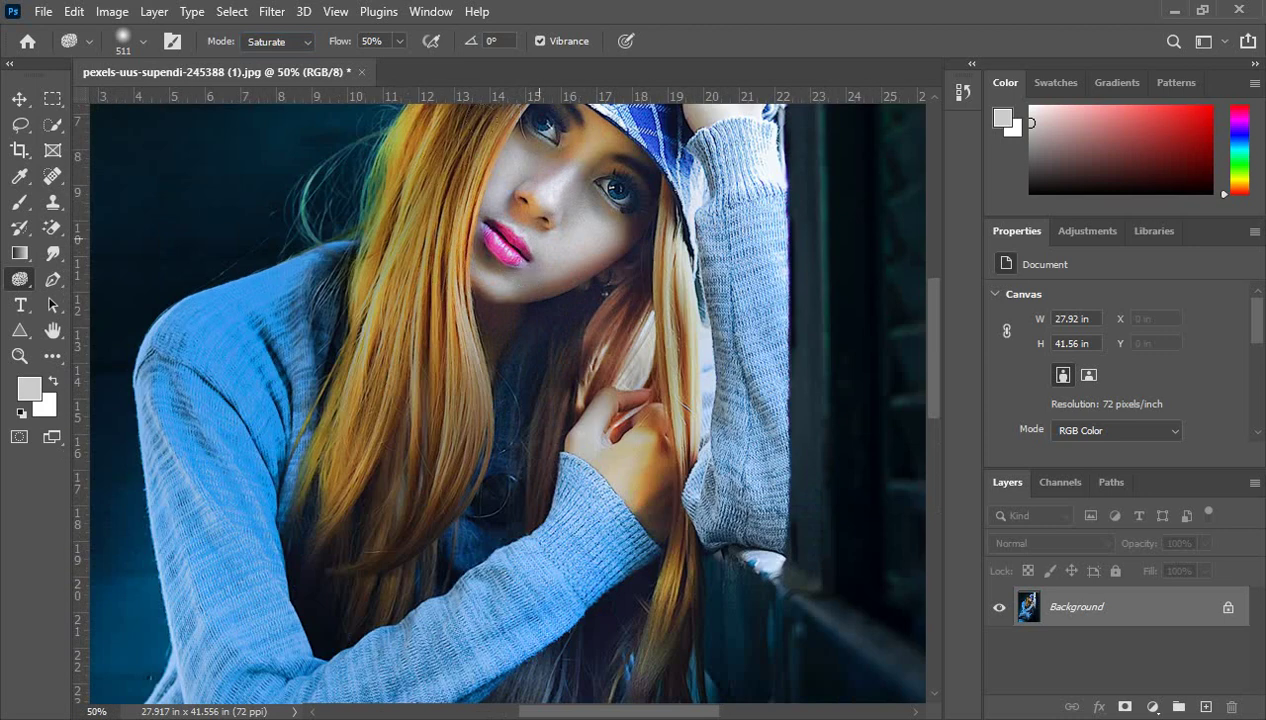
{"action": "mouse_move", "coordinate": [539, 239]}
{"action": "left_mouse_down"}
{"action": "mouse_move", "coordinate": [498, 272]}
{"action": "mouse_move", "coordinate": [611, 180]}
{"action": "left_mouse_up"}
{"action": "scroll", "coordinate": [464, 258], "scroll_direction": "up", "scroll_amount": 5}
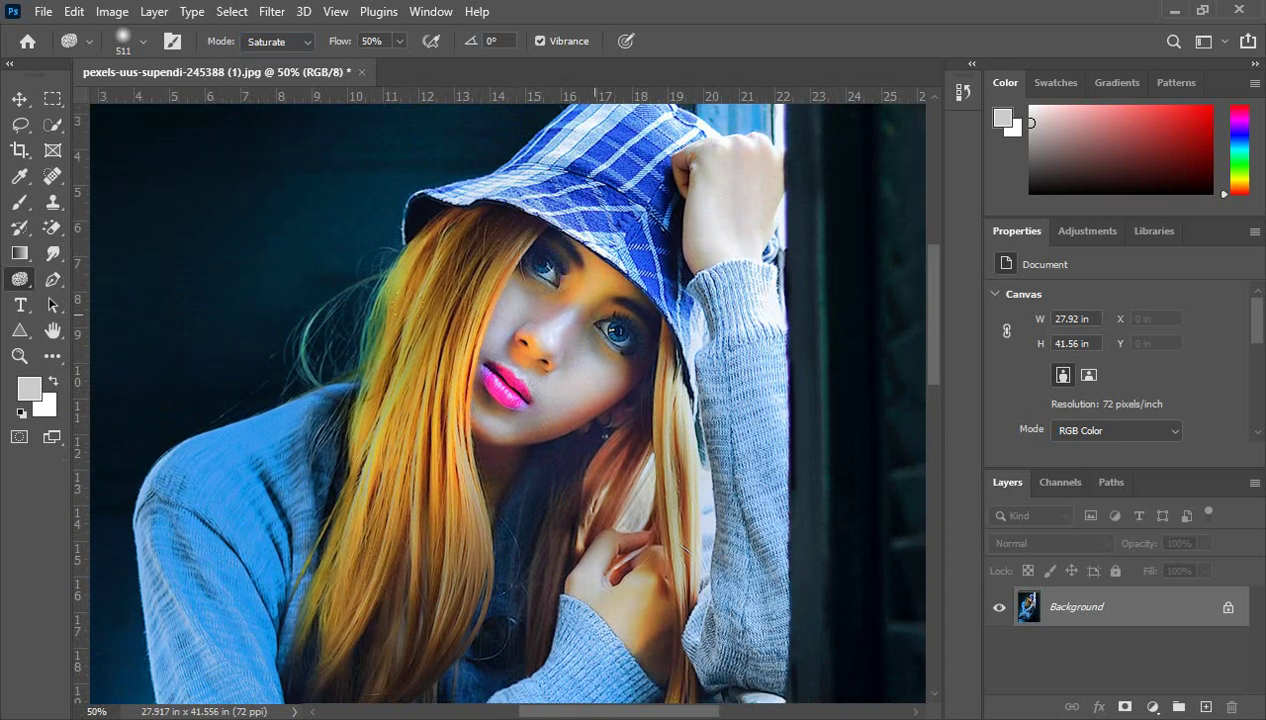
{"action": "mouse_move", "coordinate": [530, 400]}
{"action": "left_mouse_down"}
{"action": "mouse_move", "coordinate": [500, 420]}
{"action": "mouse_move", "coordinate": [638, 368]}
{"action": "left_mouse_up"}
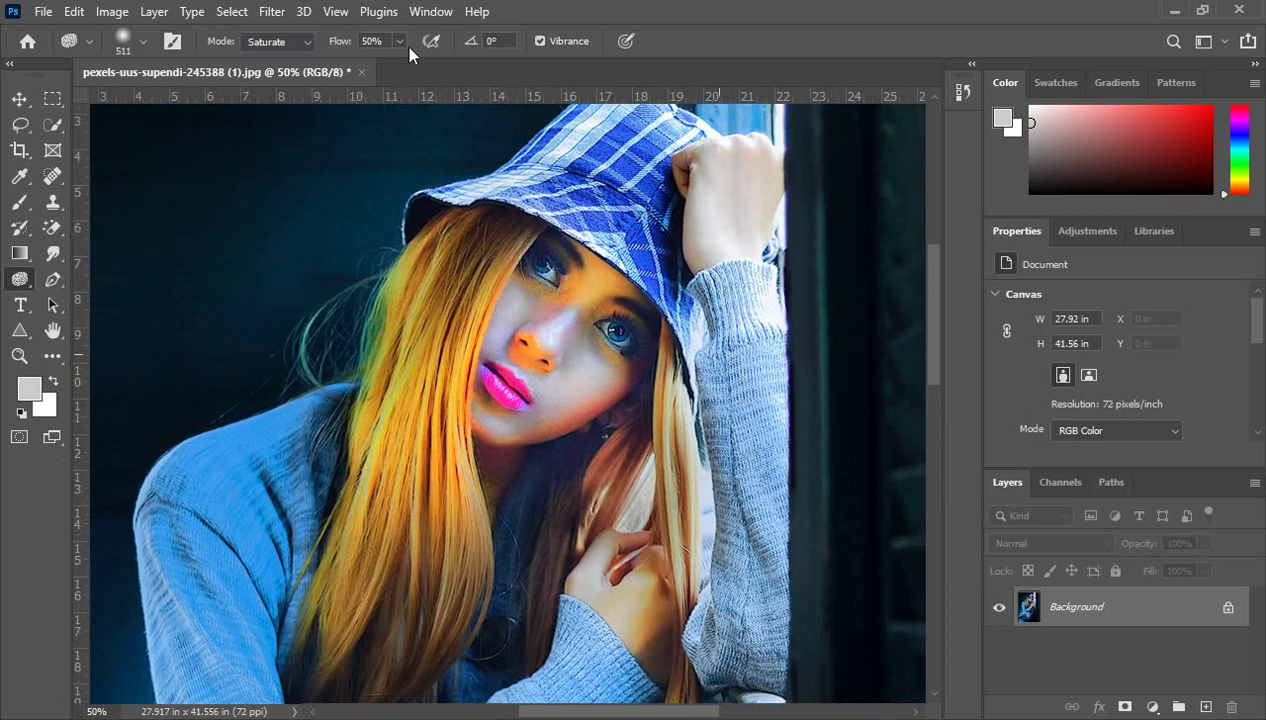
- Set the Sponge mode to Desaturate and mute the colours of the woman's face, hair, hat and raised sleeve at 50% flow
{"action": "left_click", "coordinate": [295, 44]}
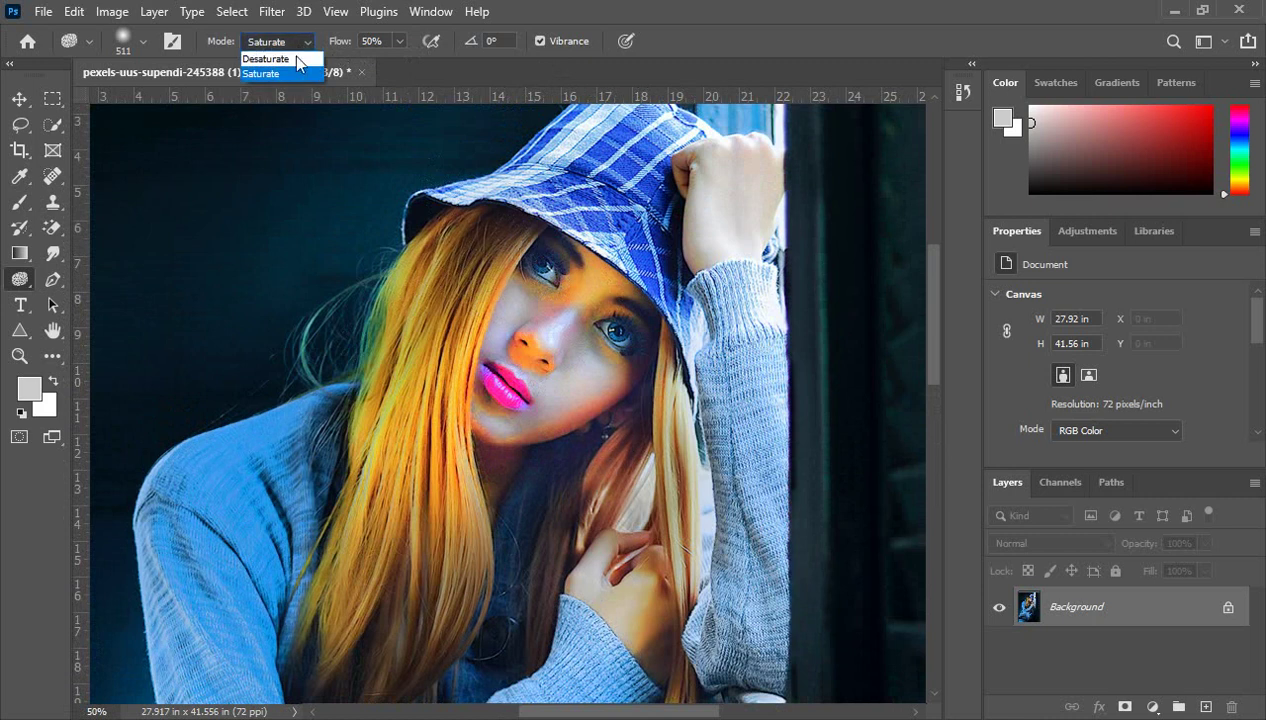
{"action": "left_click", "coordinate": [266, 59]}
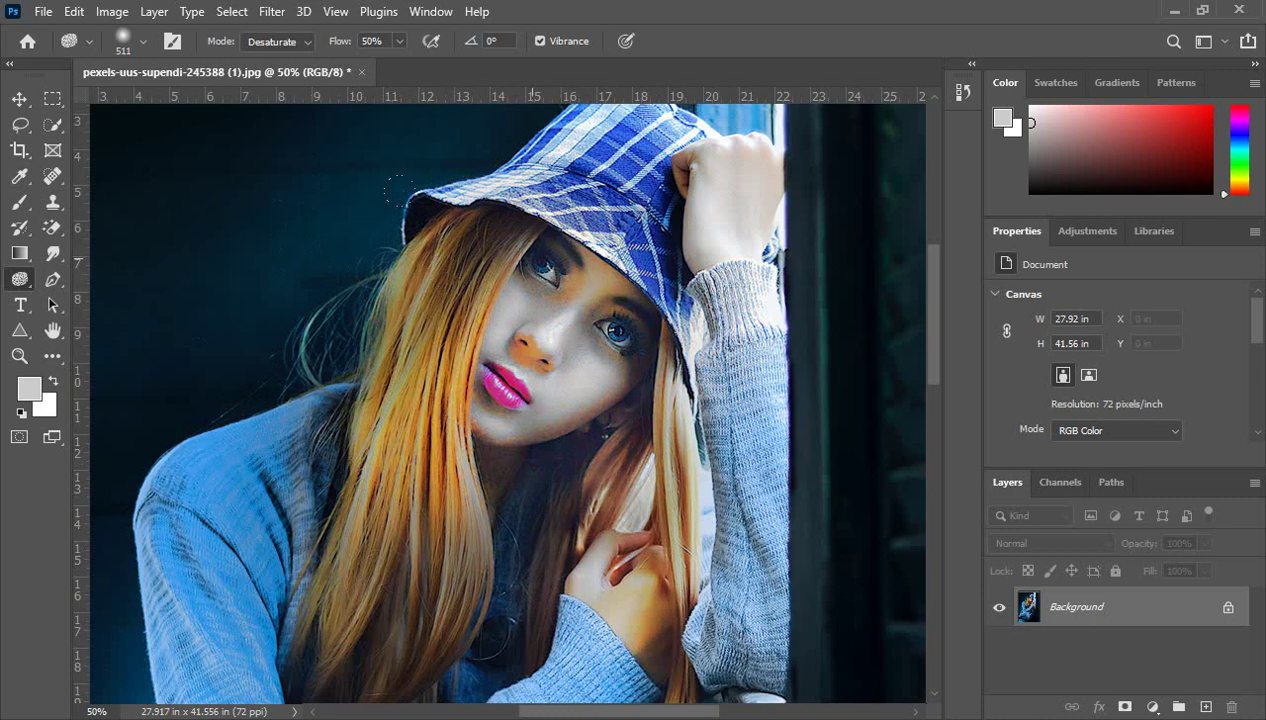
{"action": "key", "text": "ctrl+minus"}
{"action": "key", "text": "ctrl+minus"}
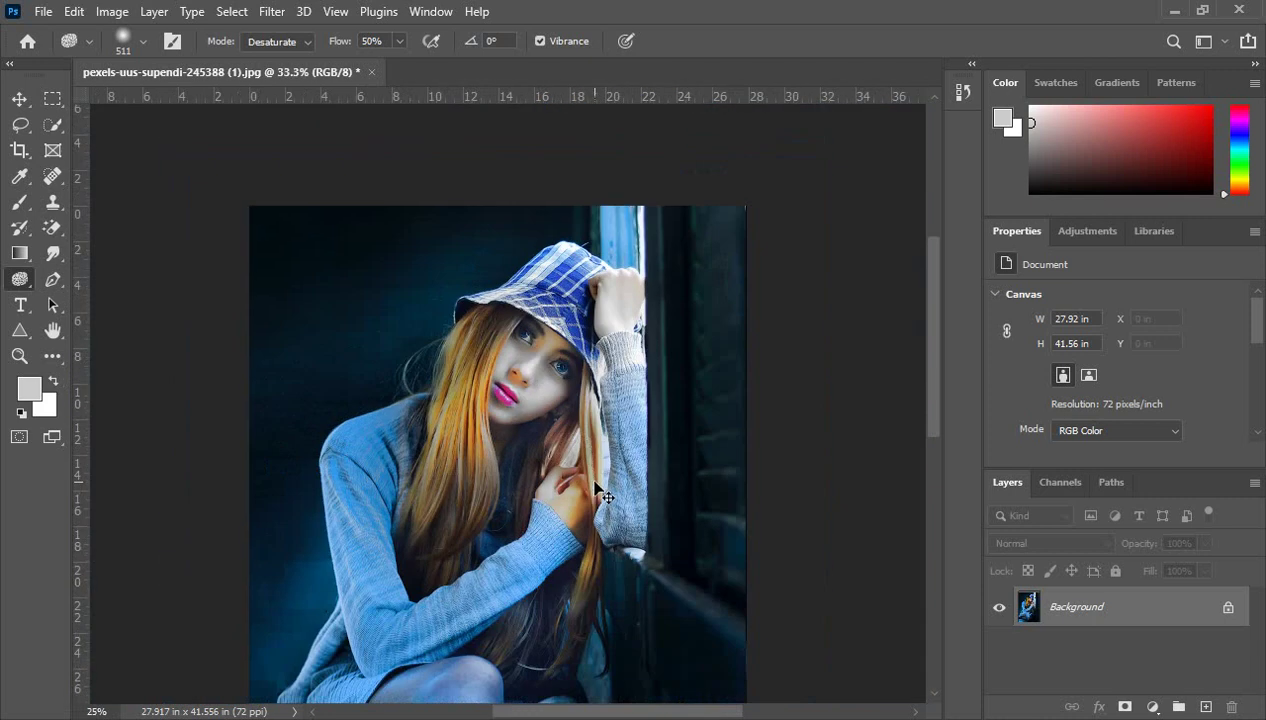
{"action": "scroll", "coordinate": [647, 493], "scroll_direction": "down", "scroll_amount": 1}
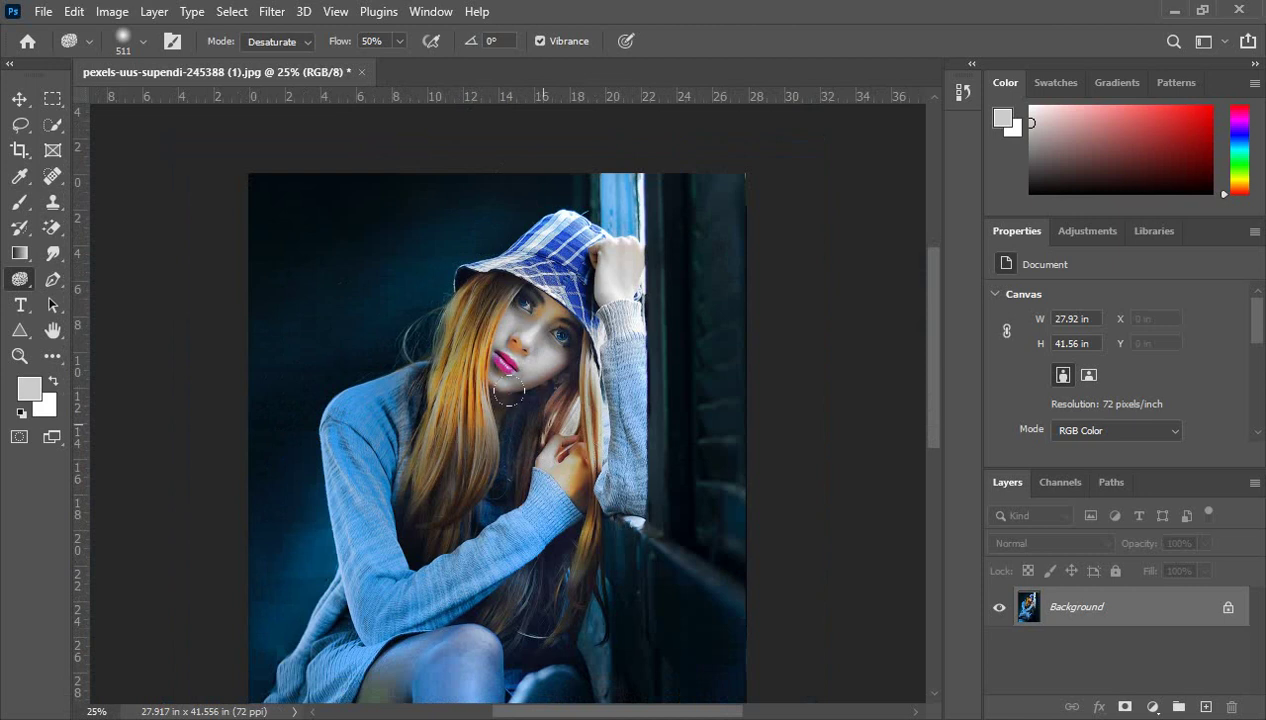
- Show the Dodge, Burn and Sponge tools grouped together
{"action": "right_click", "coordinate": [20, 279]}
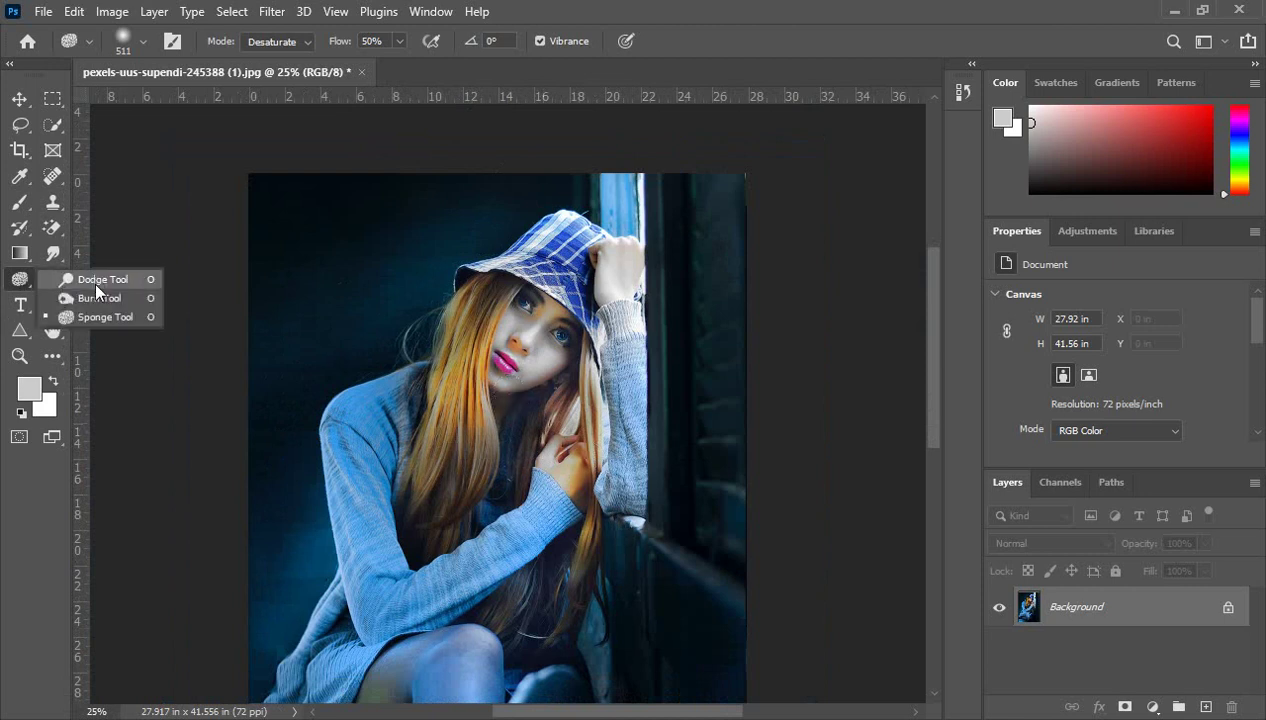